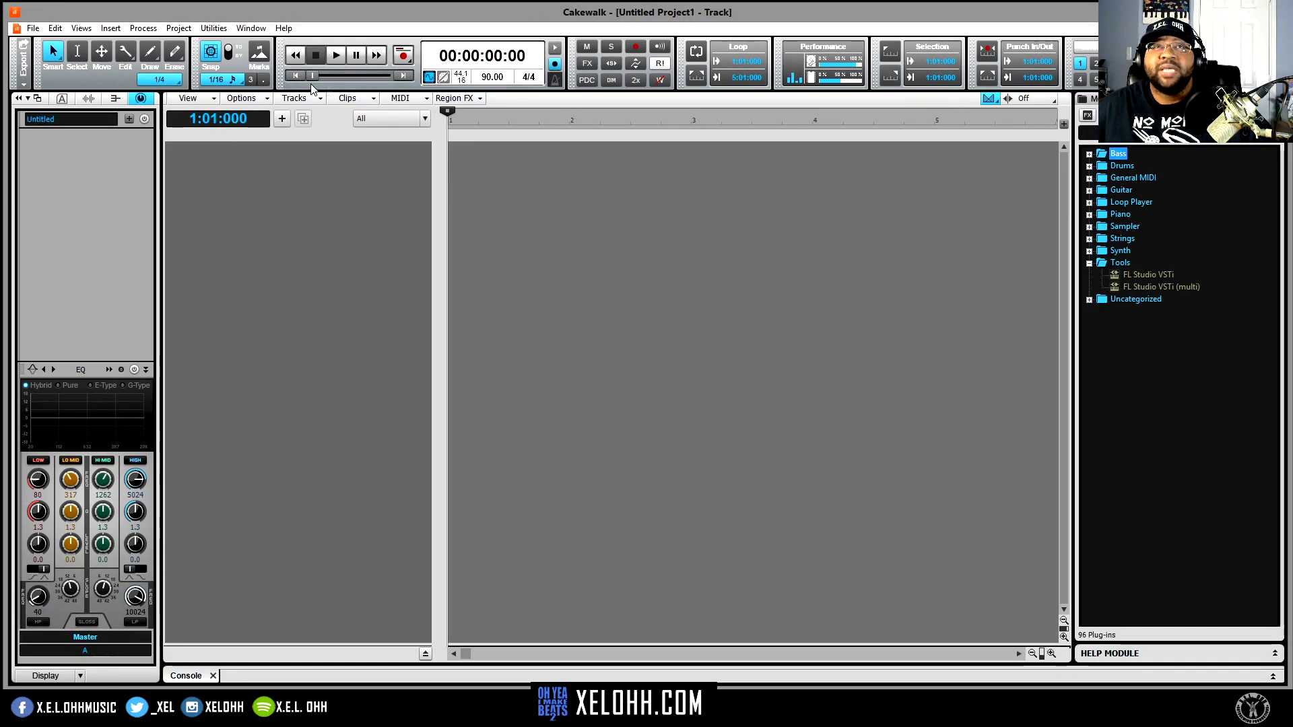
Start adding an instrument track that uses FL Studio VSTi (multi) as its instrument
left_click(282, 120)
left_click(448, 56)
left_click(469, 99)
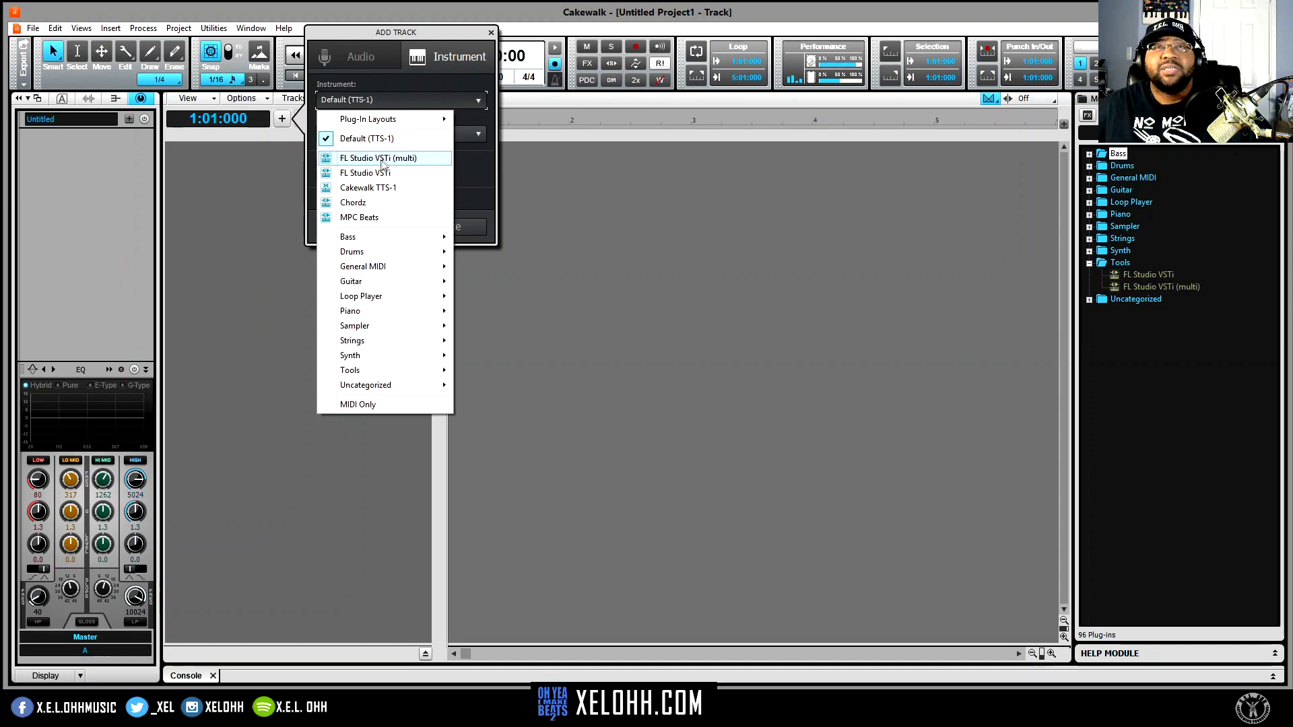
left_click(376, 160)
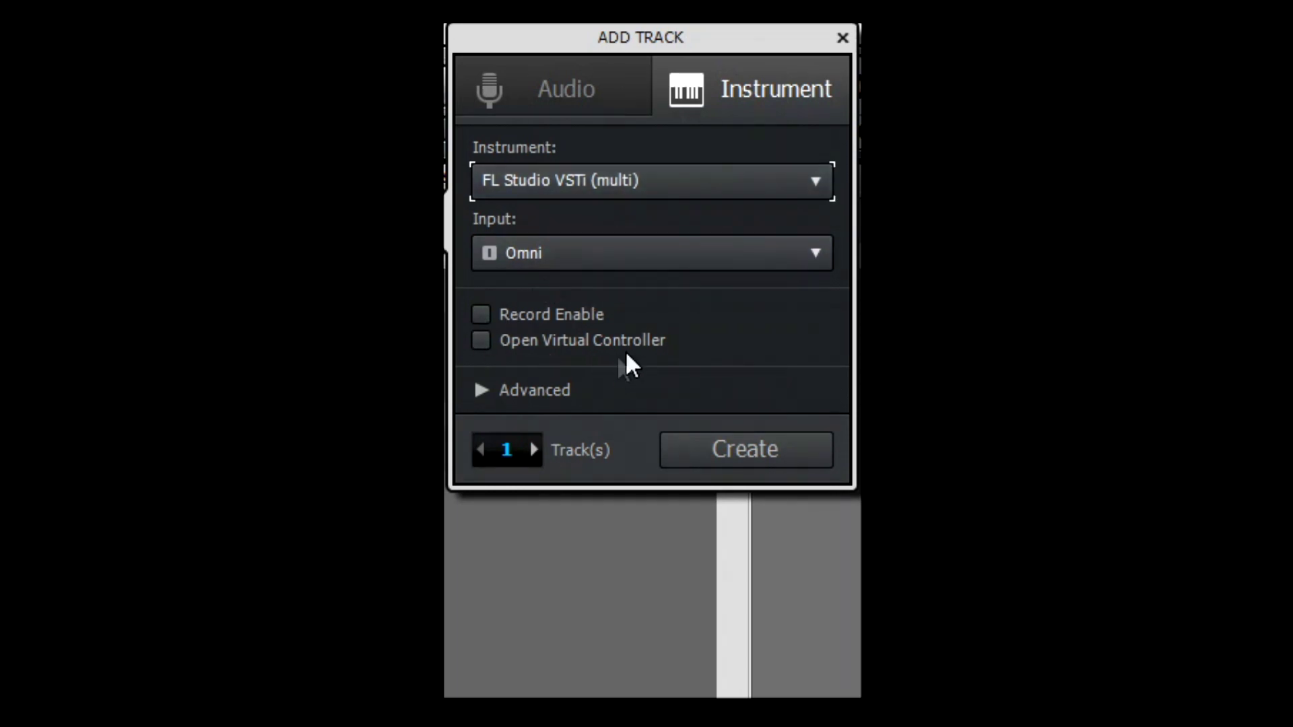
Create 16 tracks in a new folder, with one instrument track per output
left_click(478, 390)
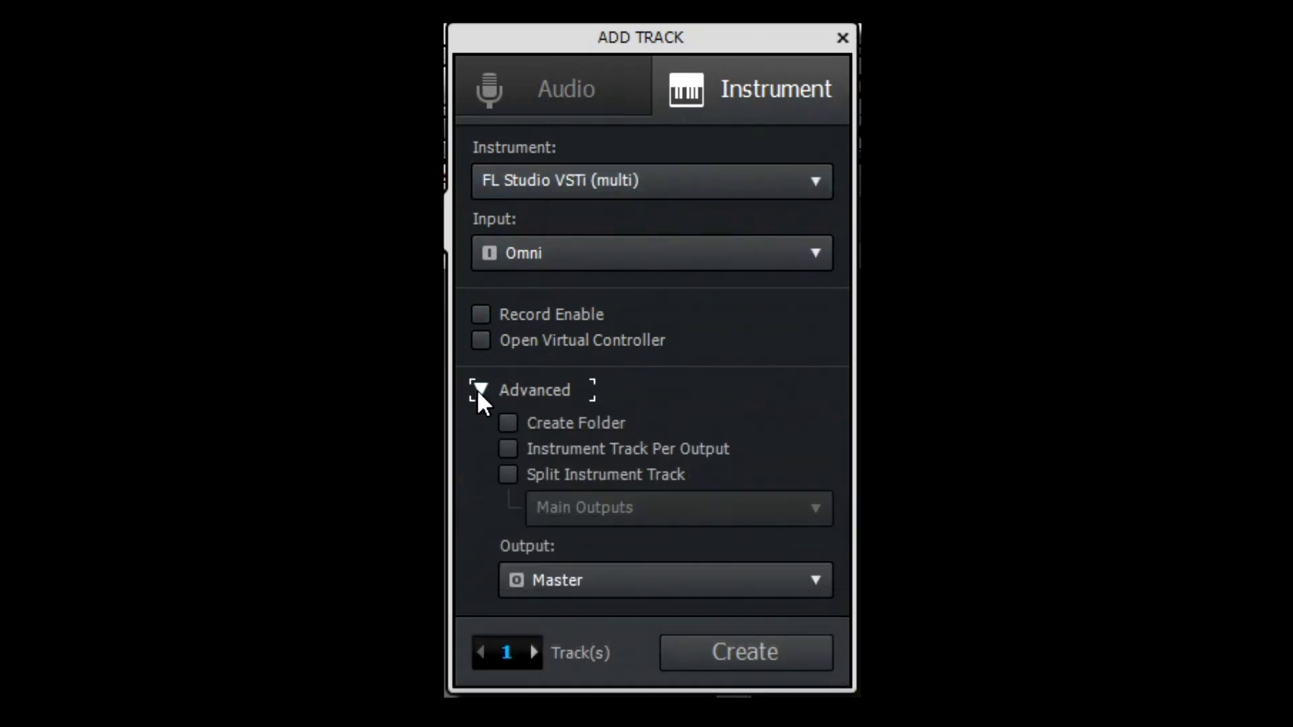
left_click(509, 422)
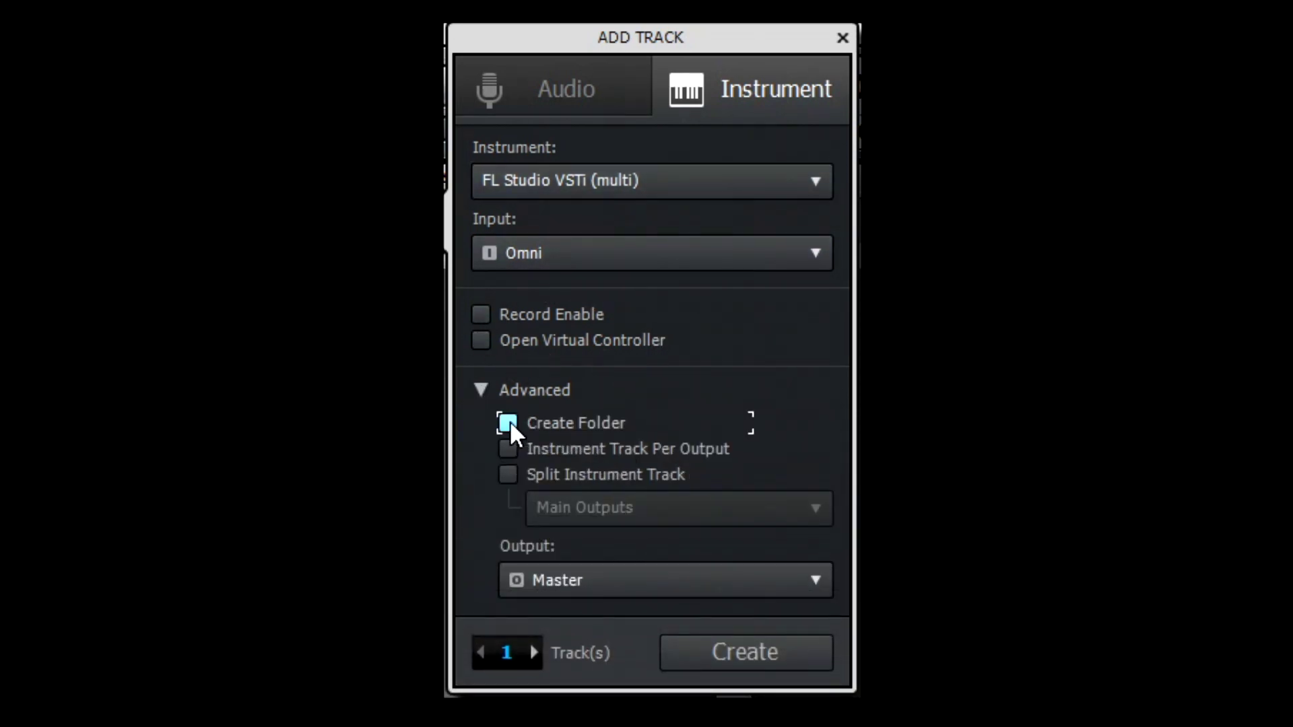
left_click(530, 651)
left_click(508, 449)
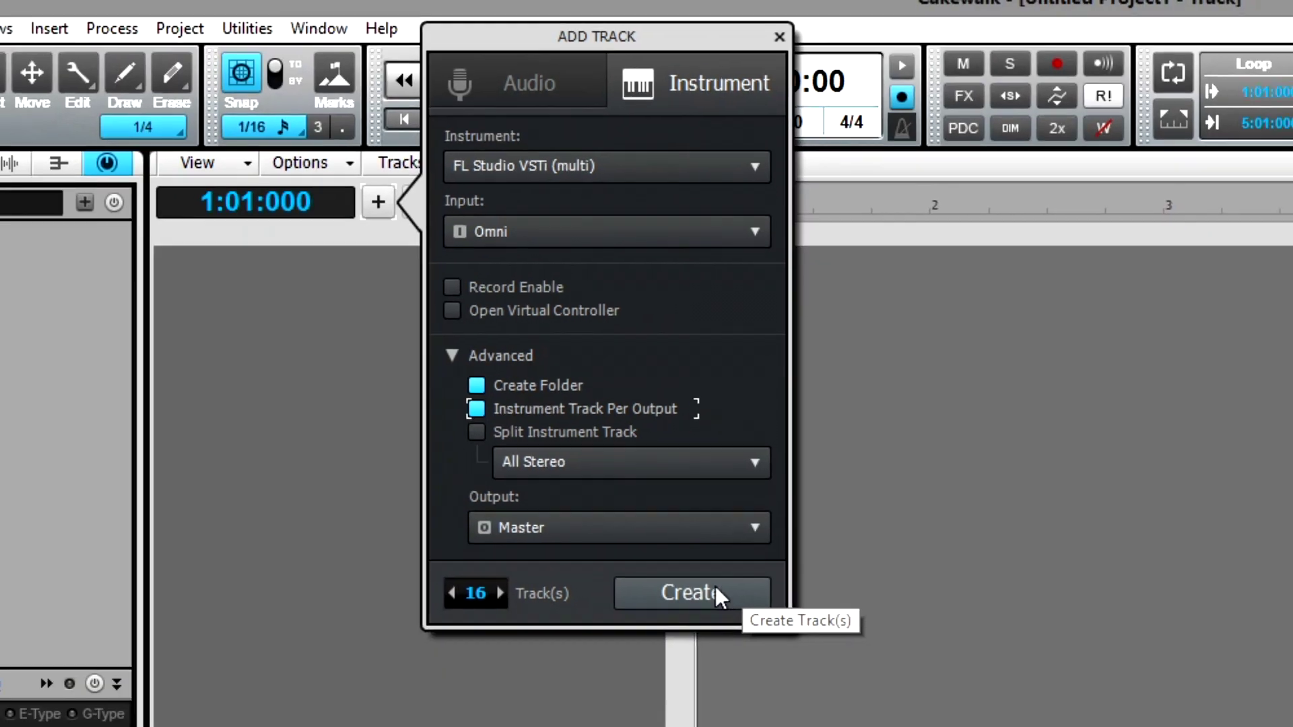
left_click(774, 650)
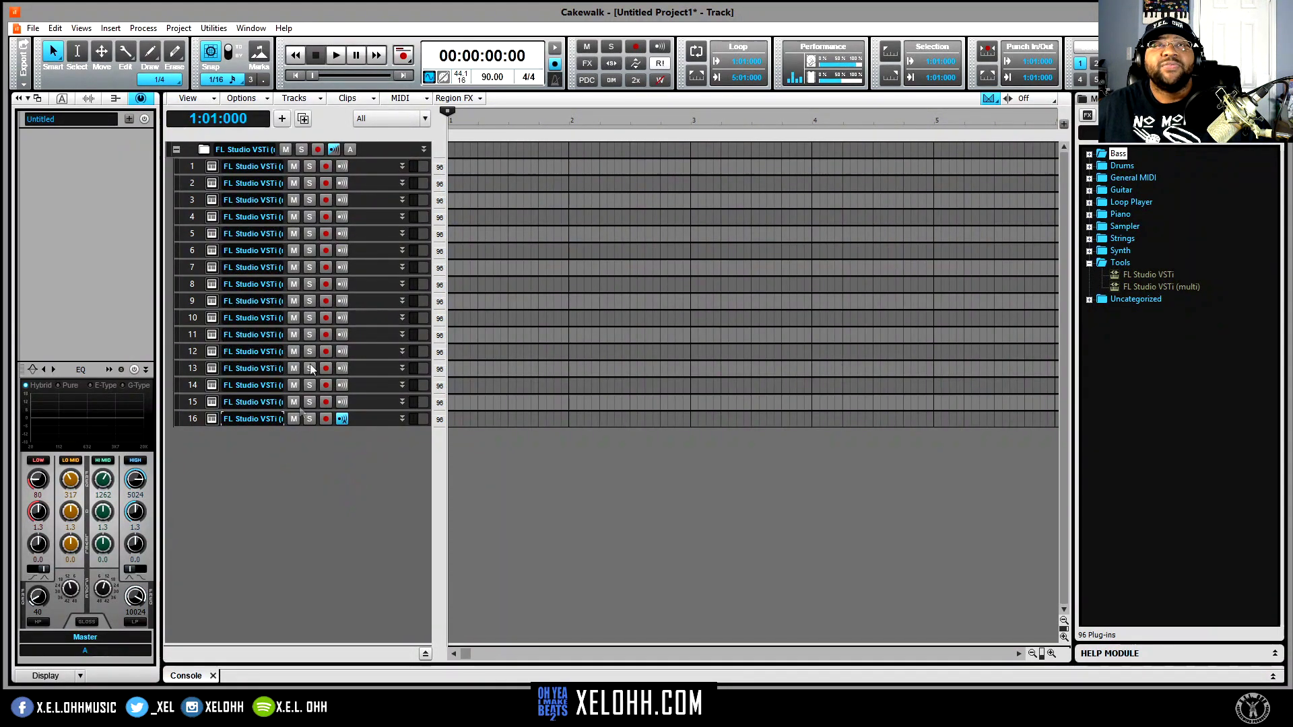
Open the FL Studio VSTi interface from track 1 and its full FL Studio window, placing both so the track list stays accessible
left_click(212, 166)
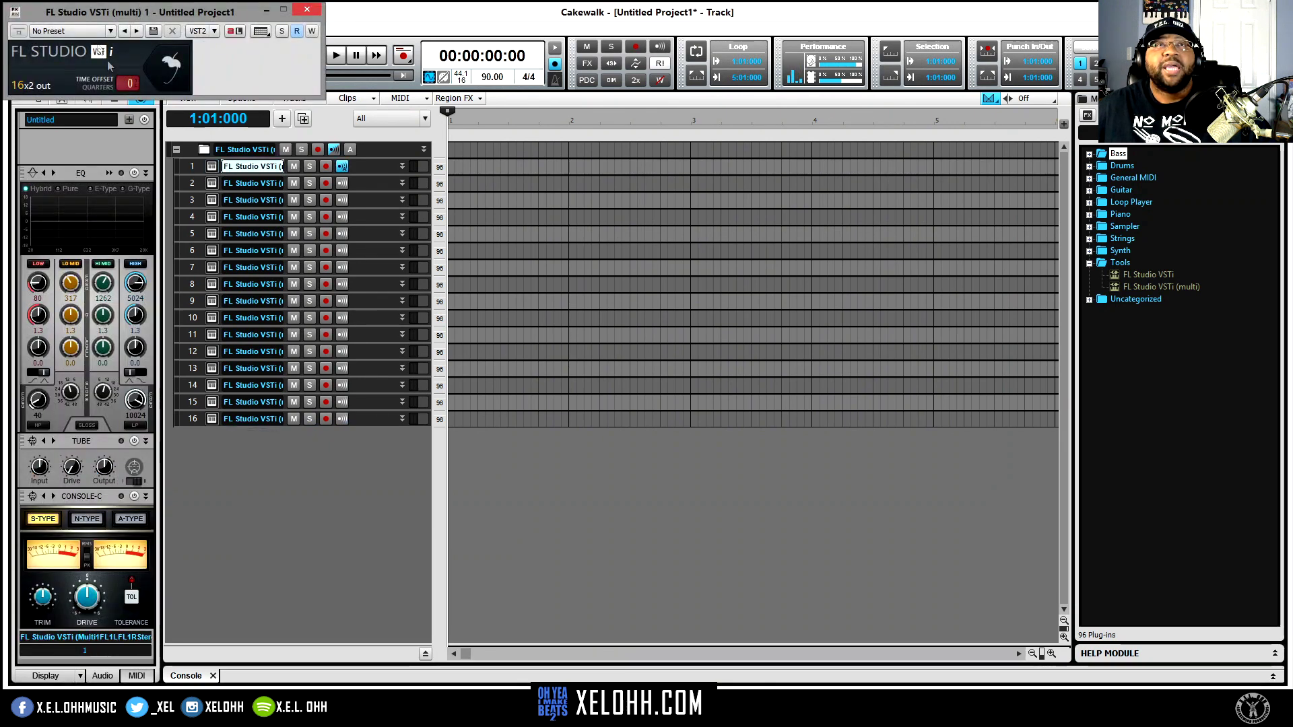
left_click_drag(144, 16, 138, 101)
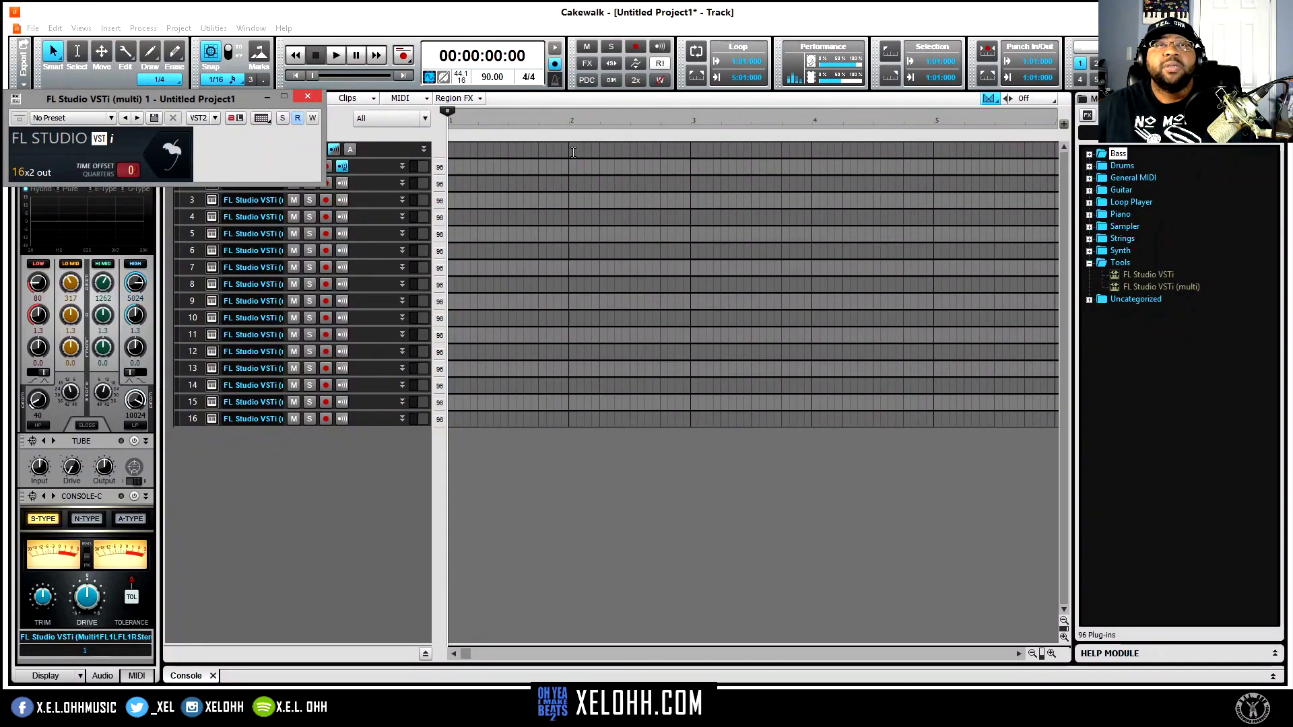
left_click(174, 154)
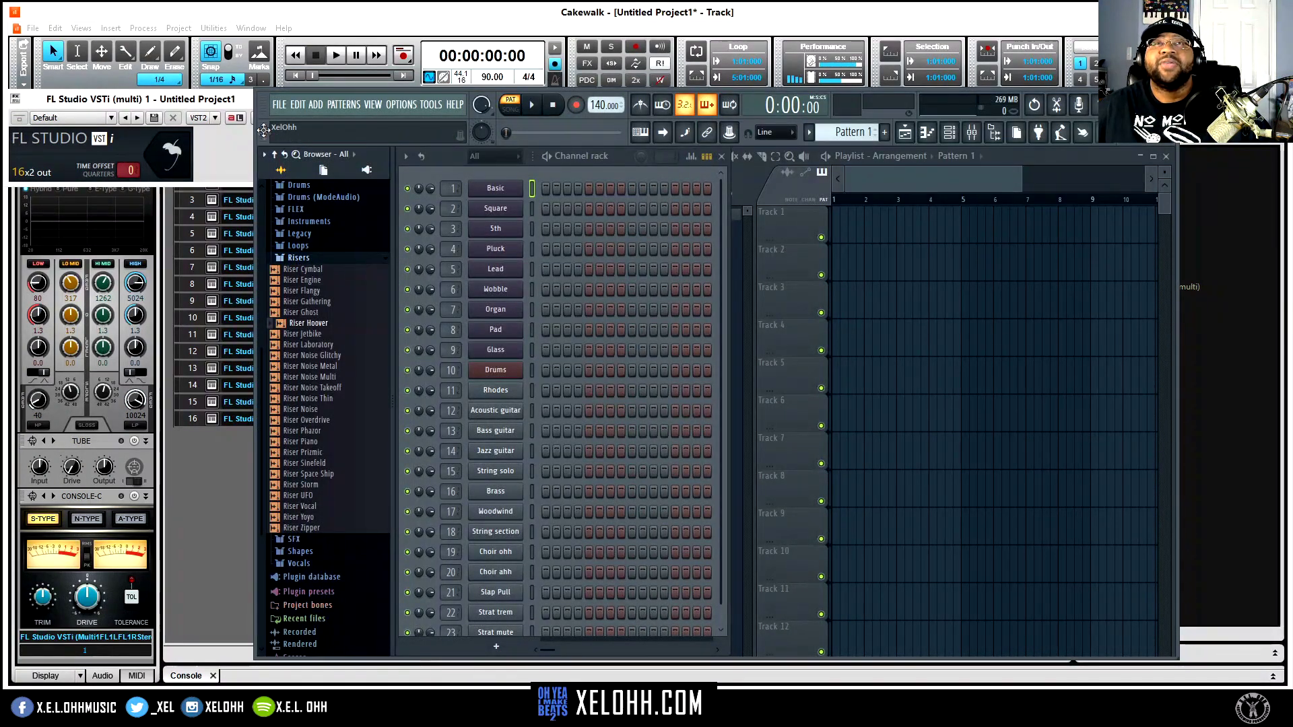
left_click_drag(260, 123, 362, 128)
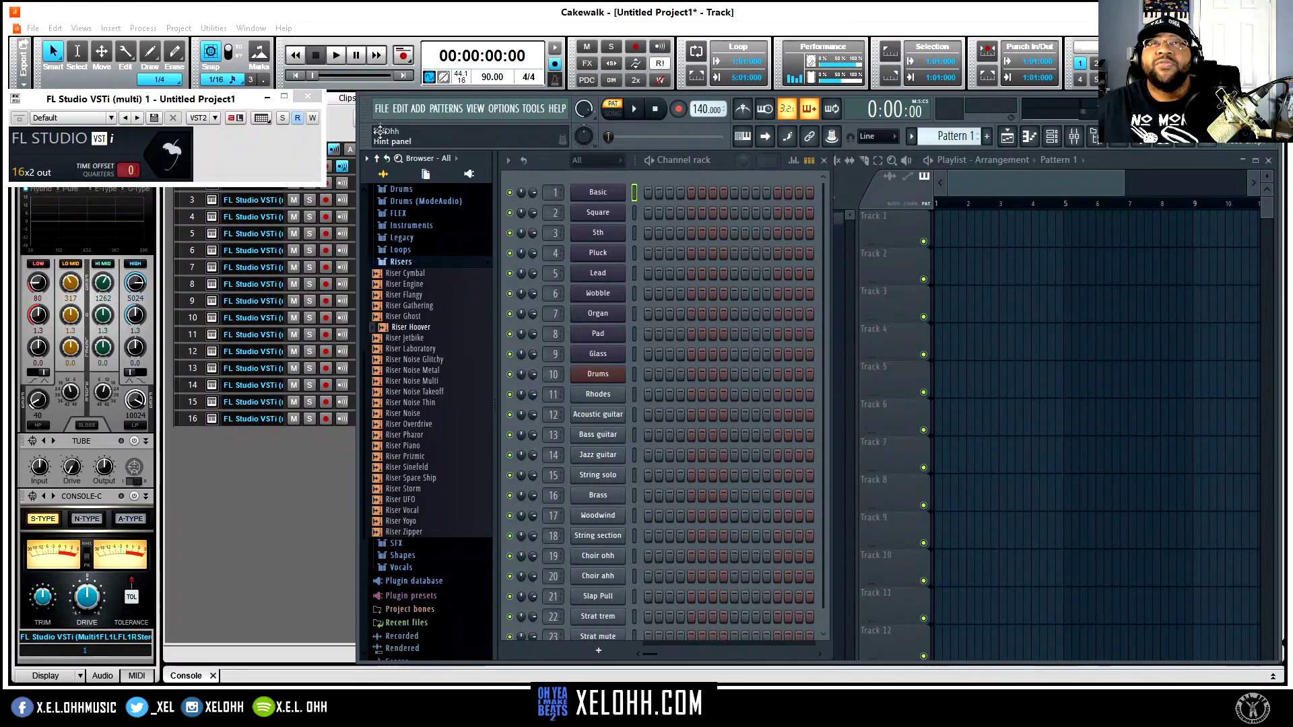
left_click(382, 109)
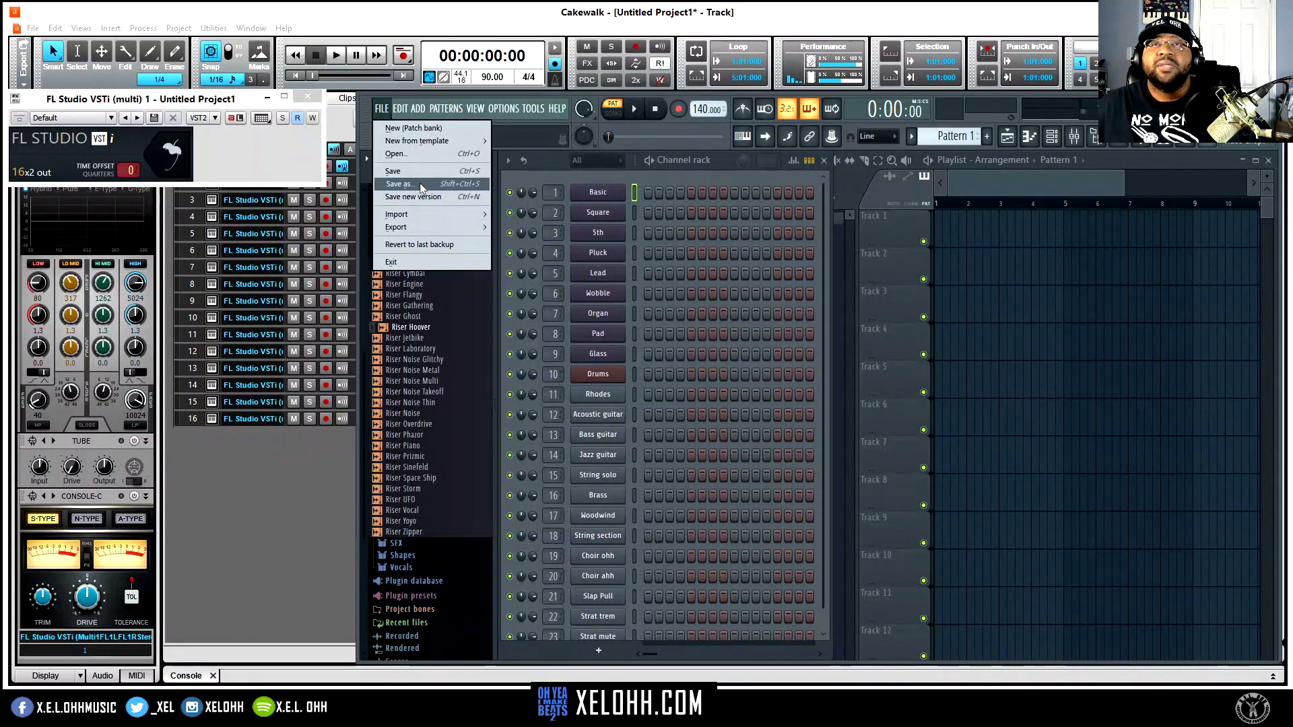
left_click(439, 186)
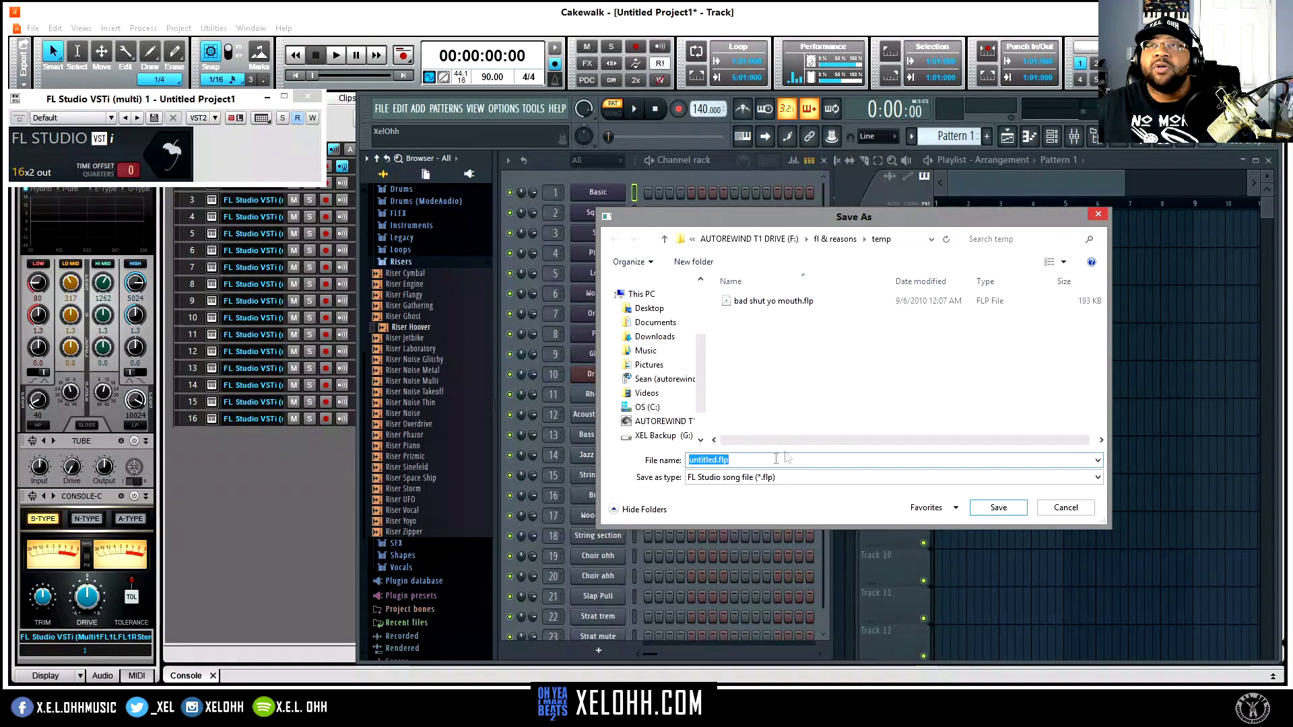
left_click(1074, 512)
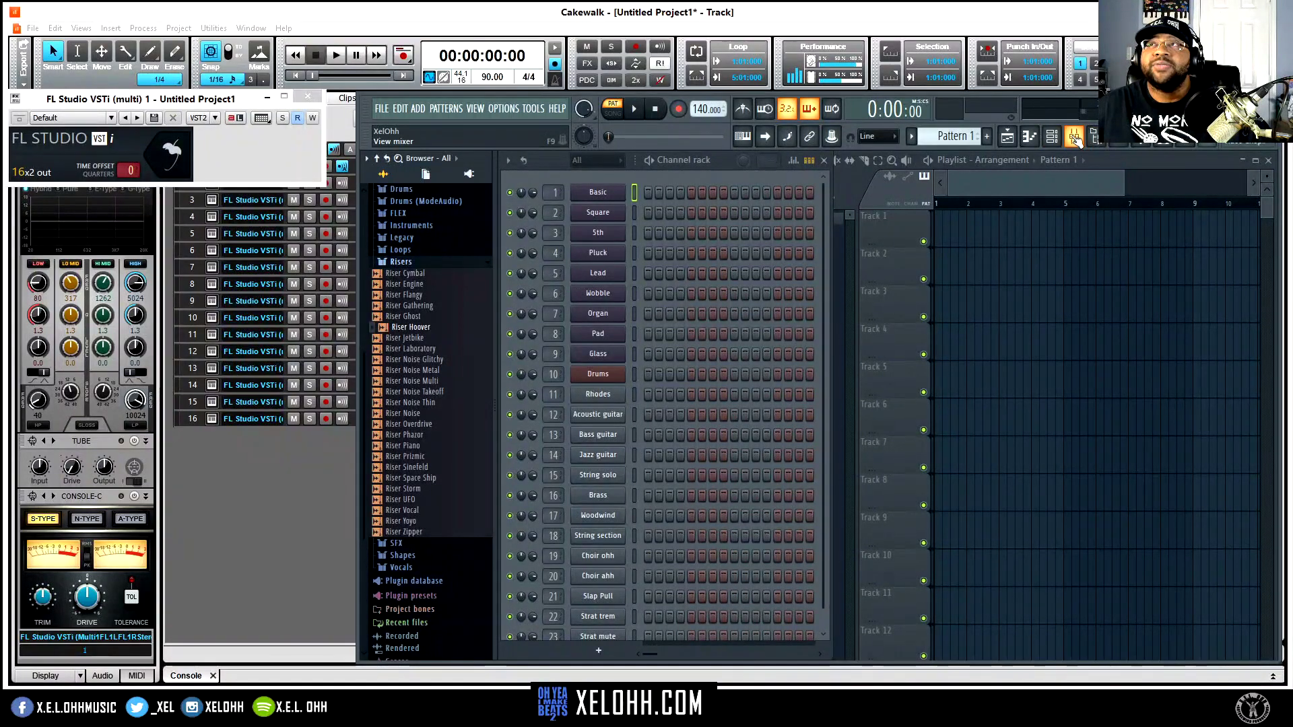
Open the FL Studio mixer and set the Master track's audio output to (none)
left_click(1075, 138)
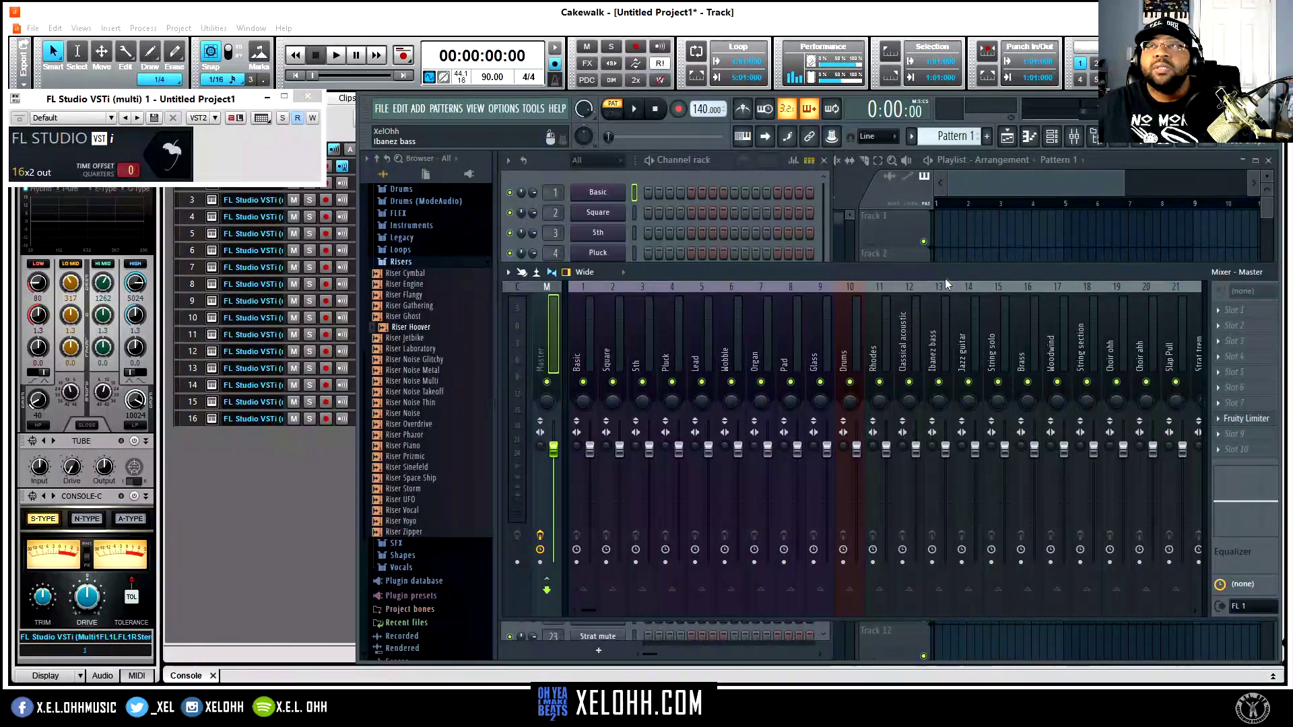
left_click_drag(951, 272, 866, 271)
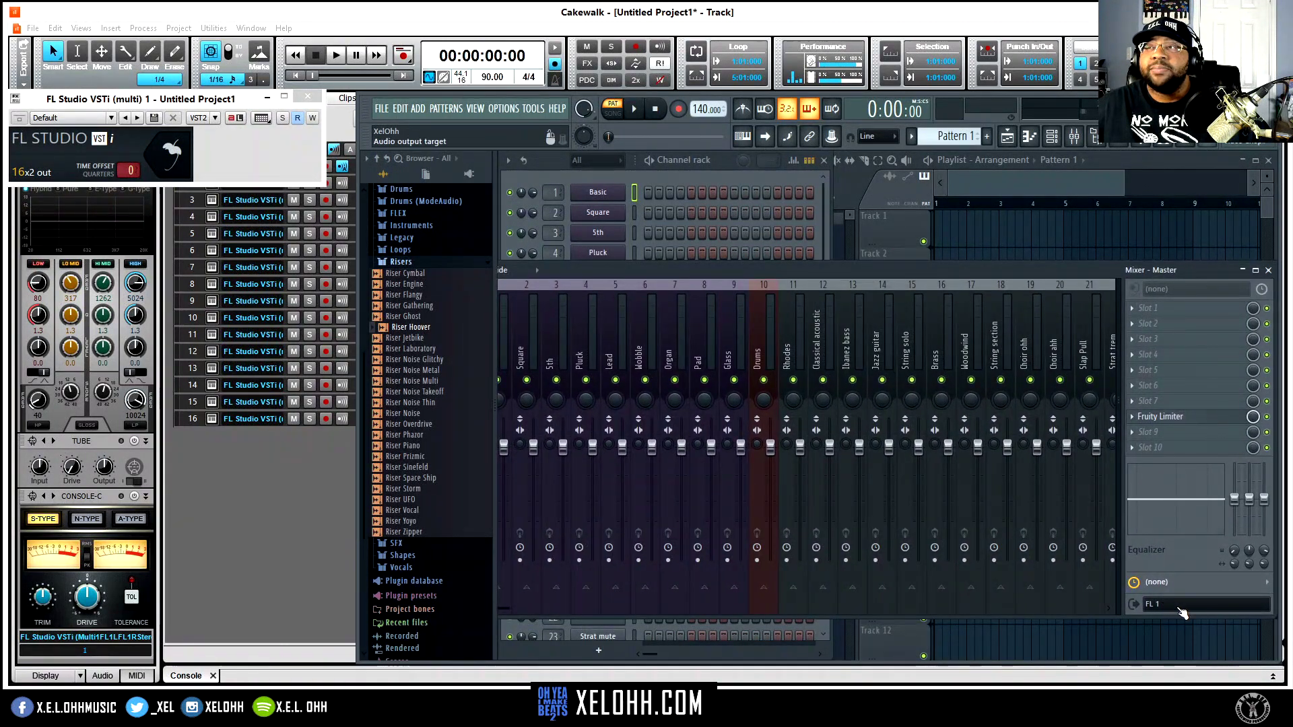
left_click(1261, 614)
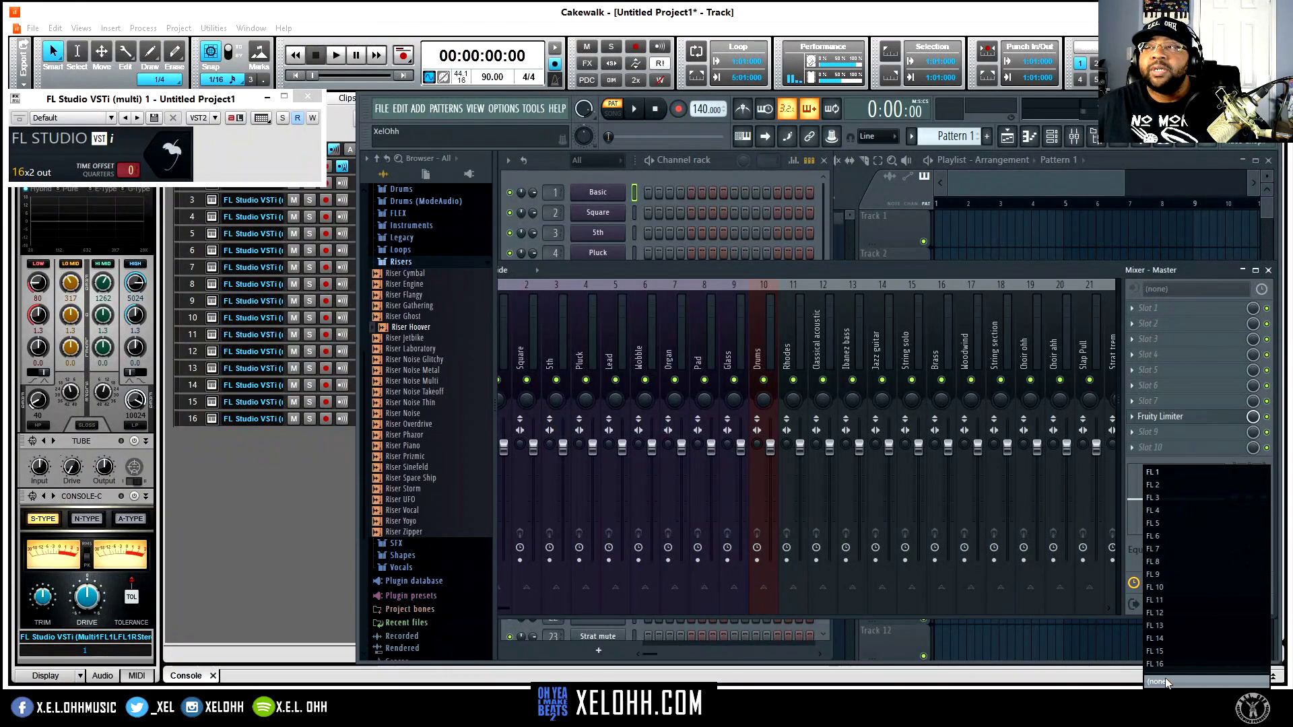
left_click(1167, 682)
mouse_move(842, 273)
left_mouse_down()
mouse_move(917, 280)
mouse_move(862, 261)
mouse_move(909, 260)
mouse_move(859, 260)
left_mouse_up()
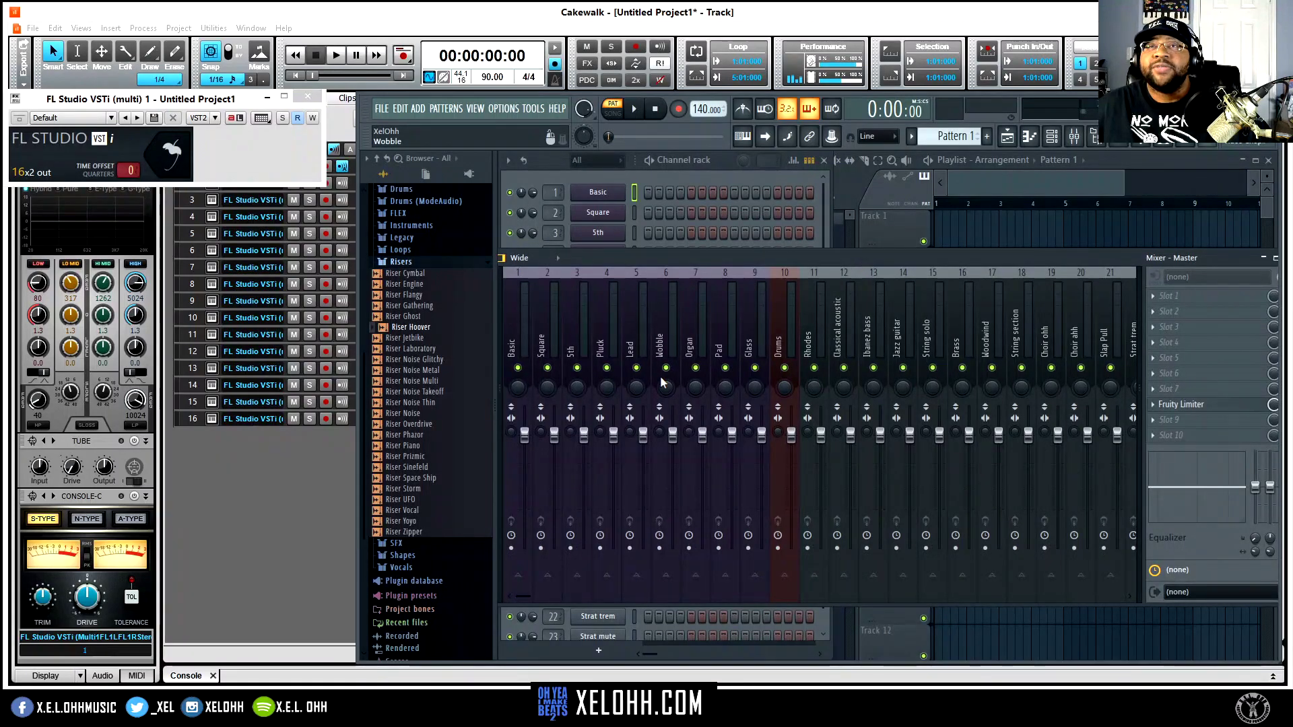
Route the Basic mixer track to output FL 1 and the Square track to FL 2
left_click(522, 330)
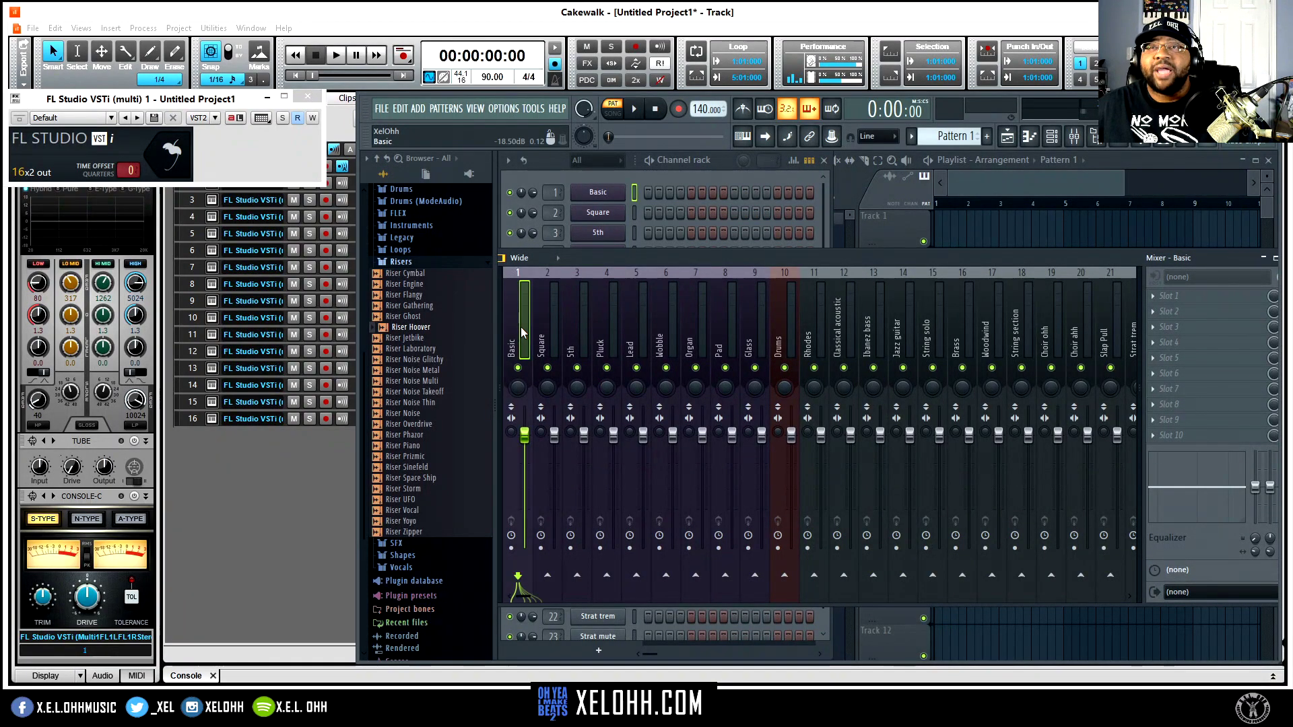
left_click(1212, 592)
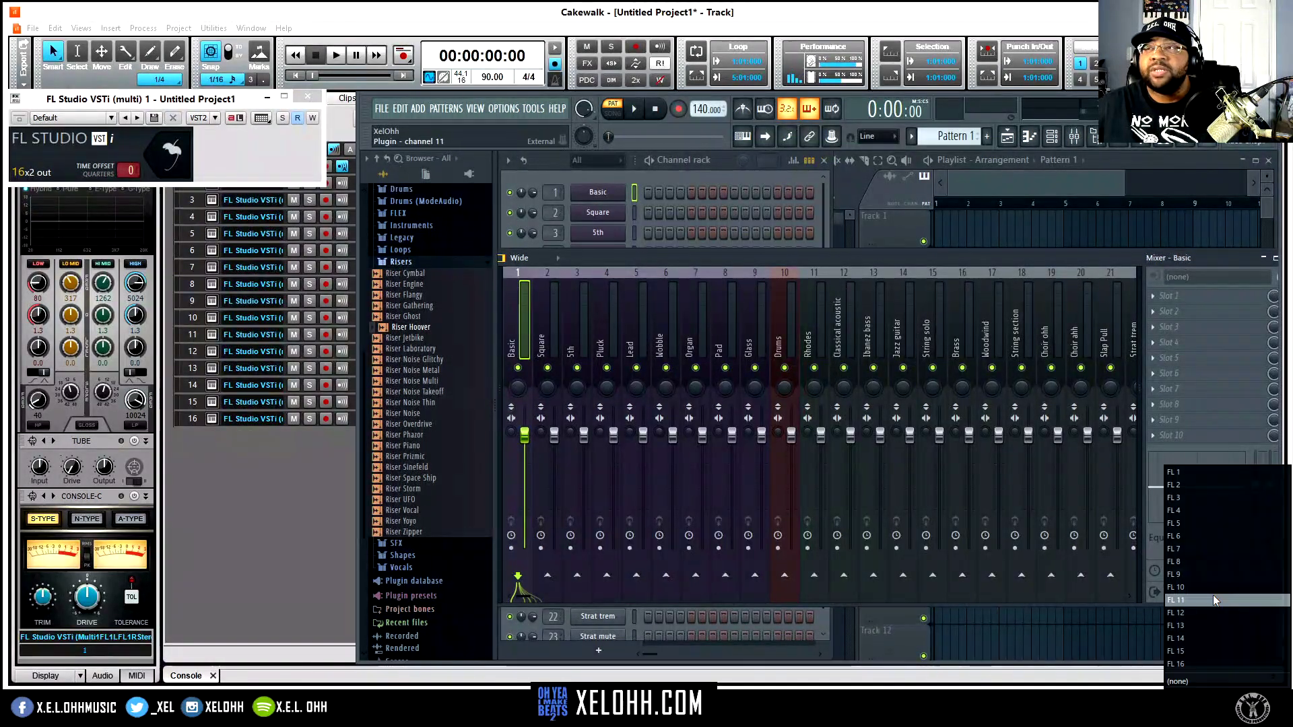
left_click(1195, 472)
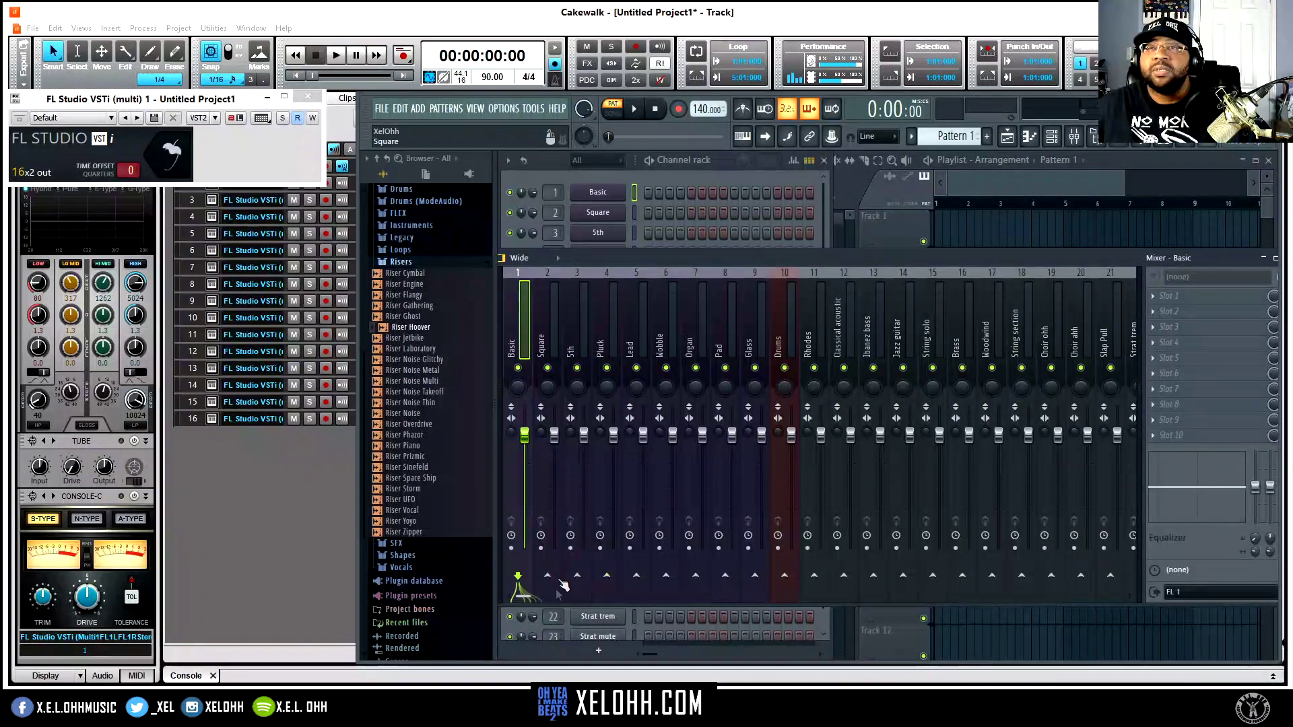
left_click(550, 341)
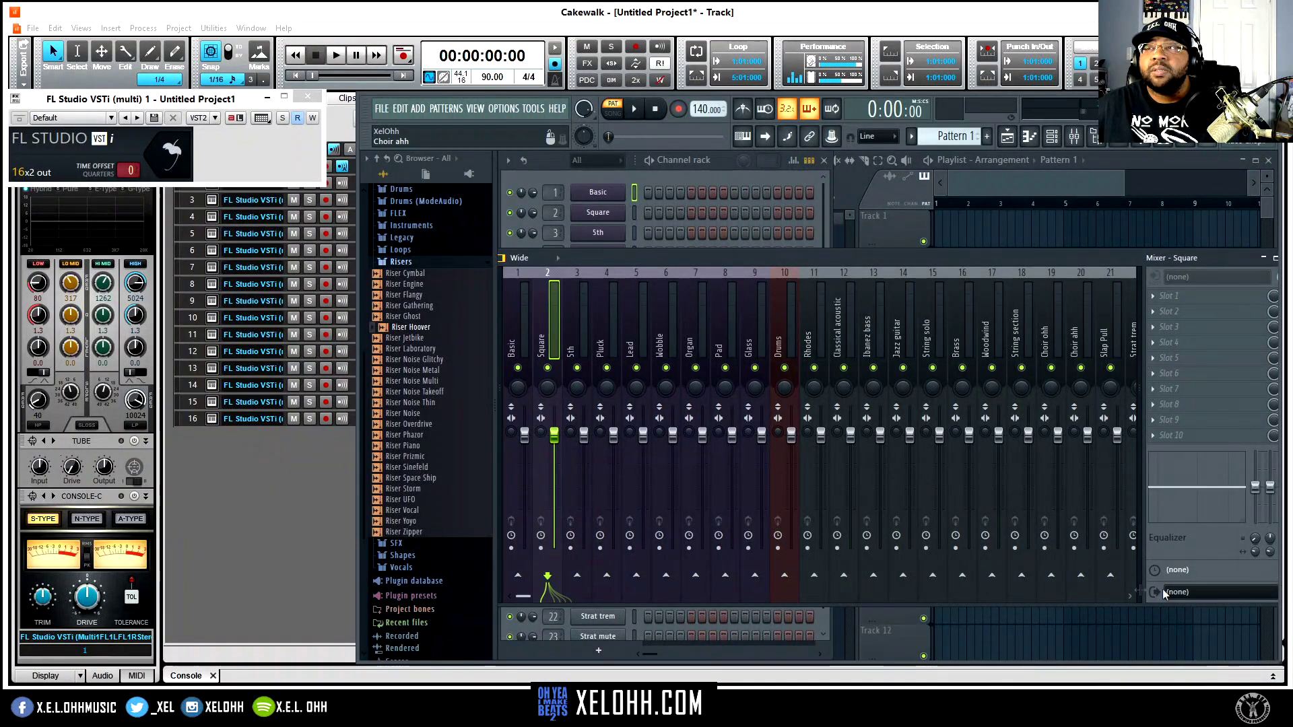
left_click(1210, 593)
left_click(1196, 486)
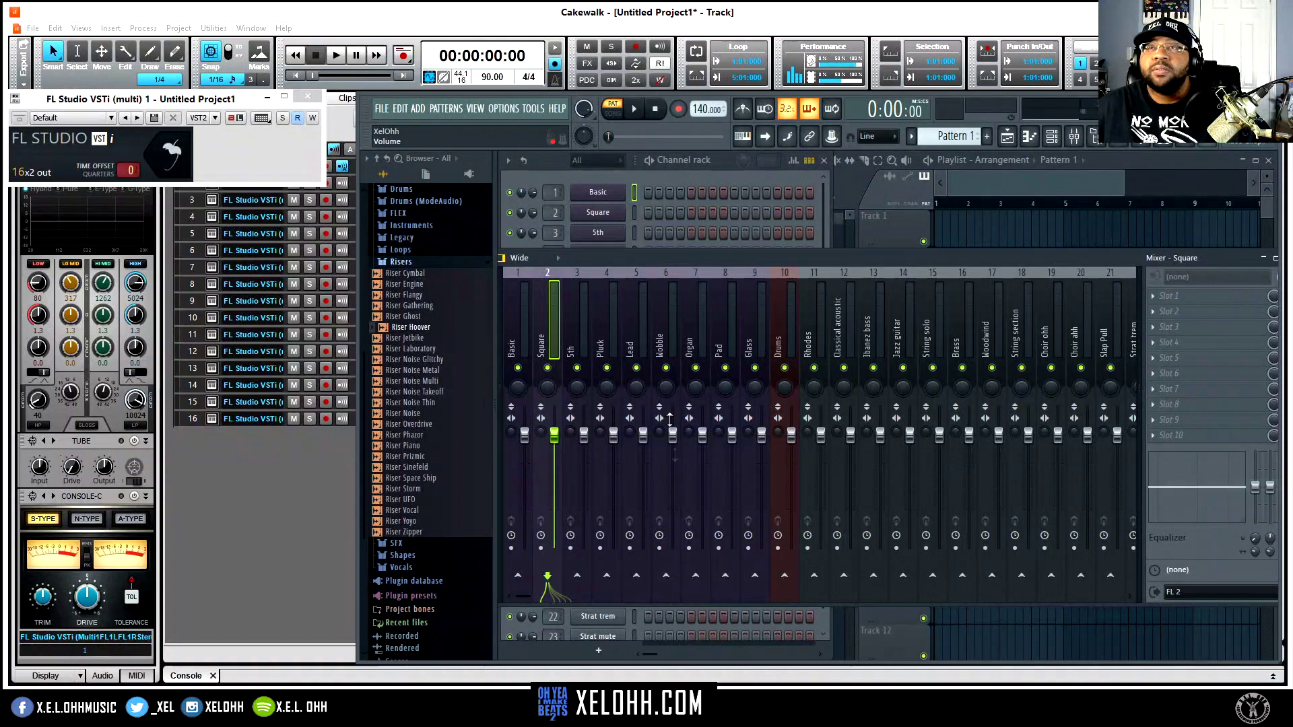
Route the 5th, Pluck and Lead mixer tracks to outputs FL 3, FL 4 and FL 5 respectively
left_click(585, 324)
left_click(1205, 596)
left_click(1202, 498)
left_click(611, 330)
left_click(1223, 594)
left_click(1205, 511)
left_click(640, 330)
left_click(1222, 594)
left_click(1202, 524)
Route the Wobble, Organ and Pad mixer tracks to outputs FL 6, FL 7 and FL 8 respectively
left_click(660, 323)
left_click(1219, 594)
left_click(1202, 536)
left_click(694, 323)
left_click(1219, 594)
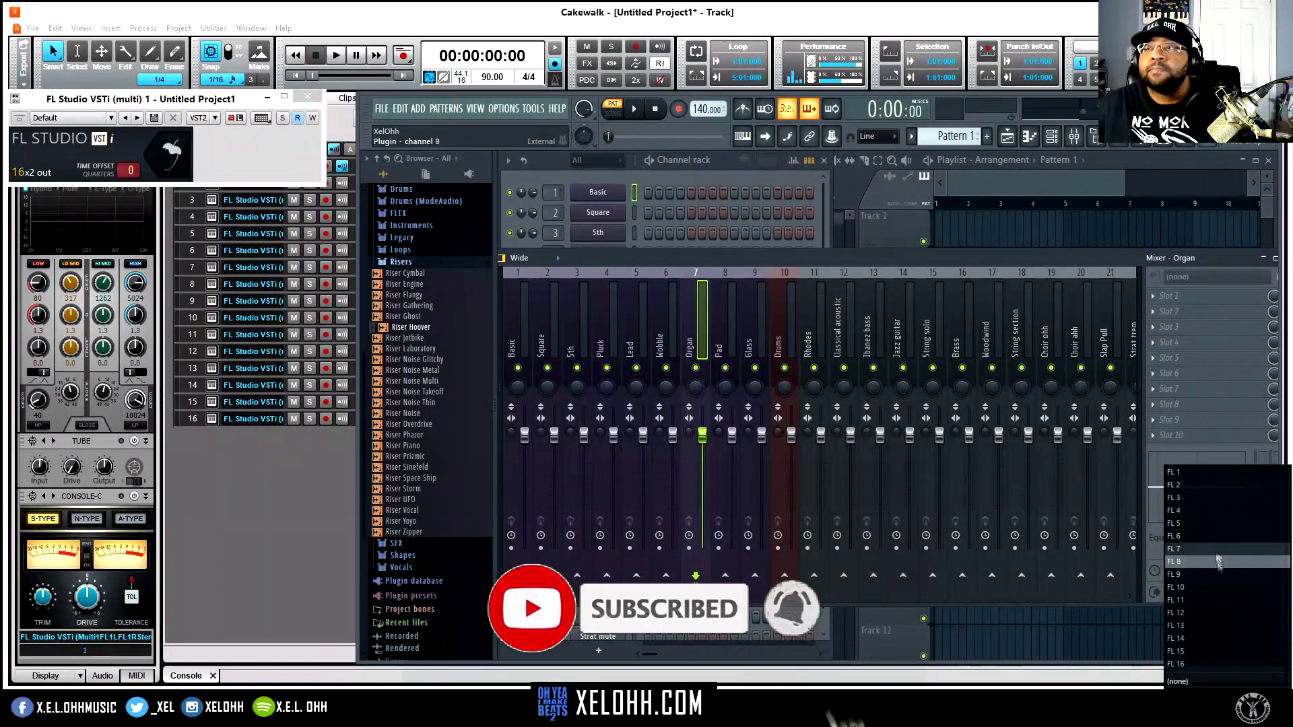
left_click(1202, 549)
left_click(726, 323)
left_click(1219, 594)
left_click(1202, 561)
Route the Glass mixer track to FL 9 and the Drums track to FL 10, and close the mixer
left_click(754, 323)
left_click(1219, 593)
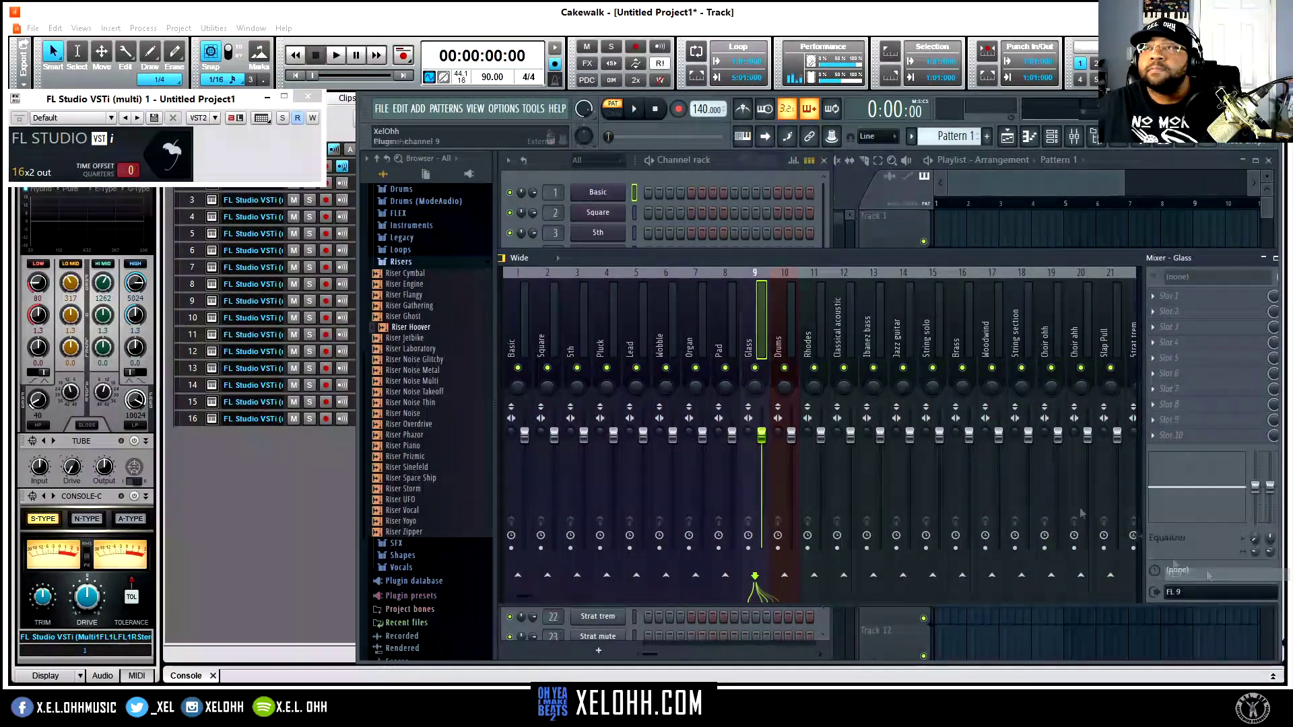
left_click(1208, 575)
left_click(784, 323)
left_click(1219, 594)
left_click(1202, 586)
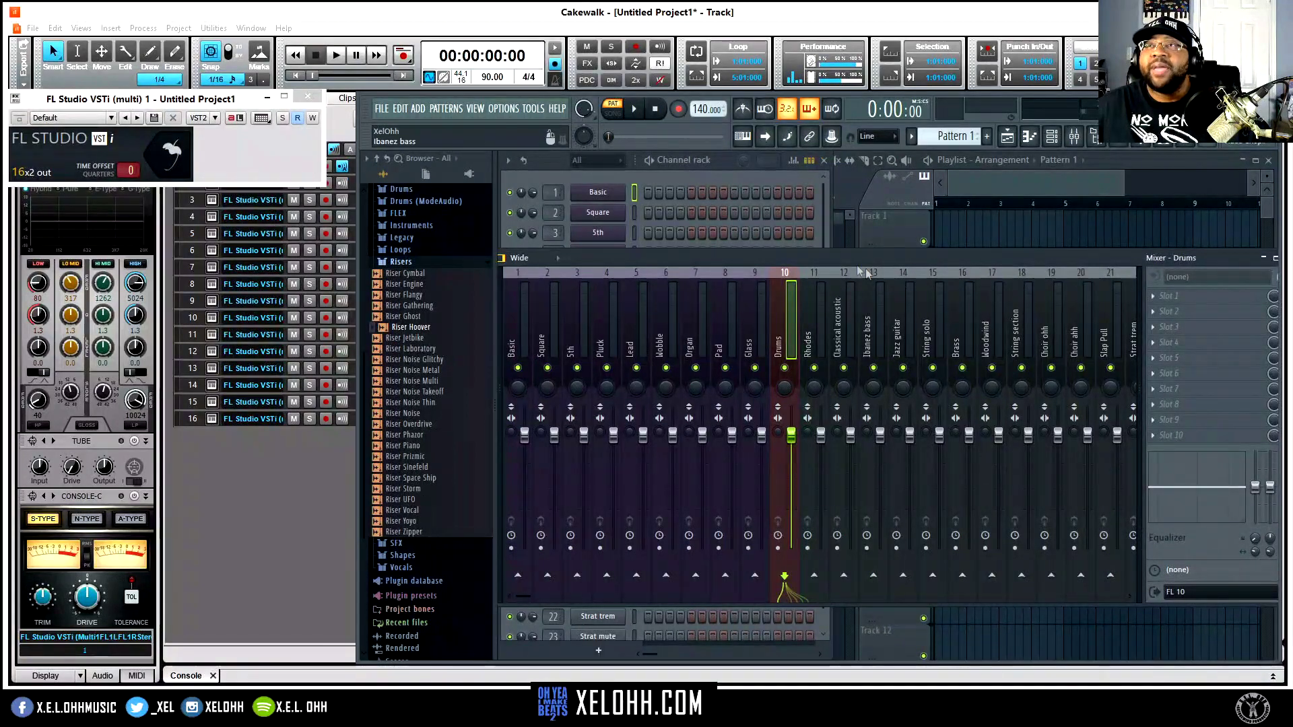
left_click_drag(909, 256, 877, 275)
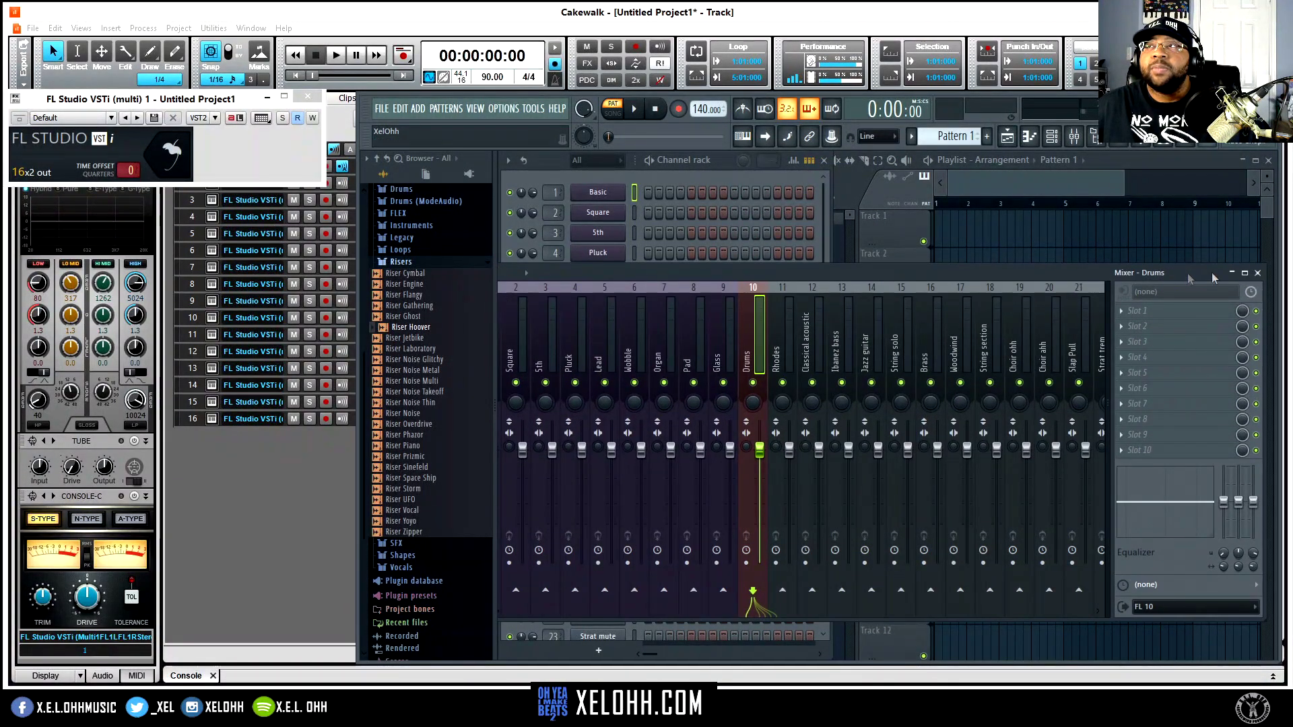
left_click(1258, 272)
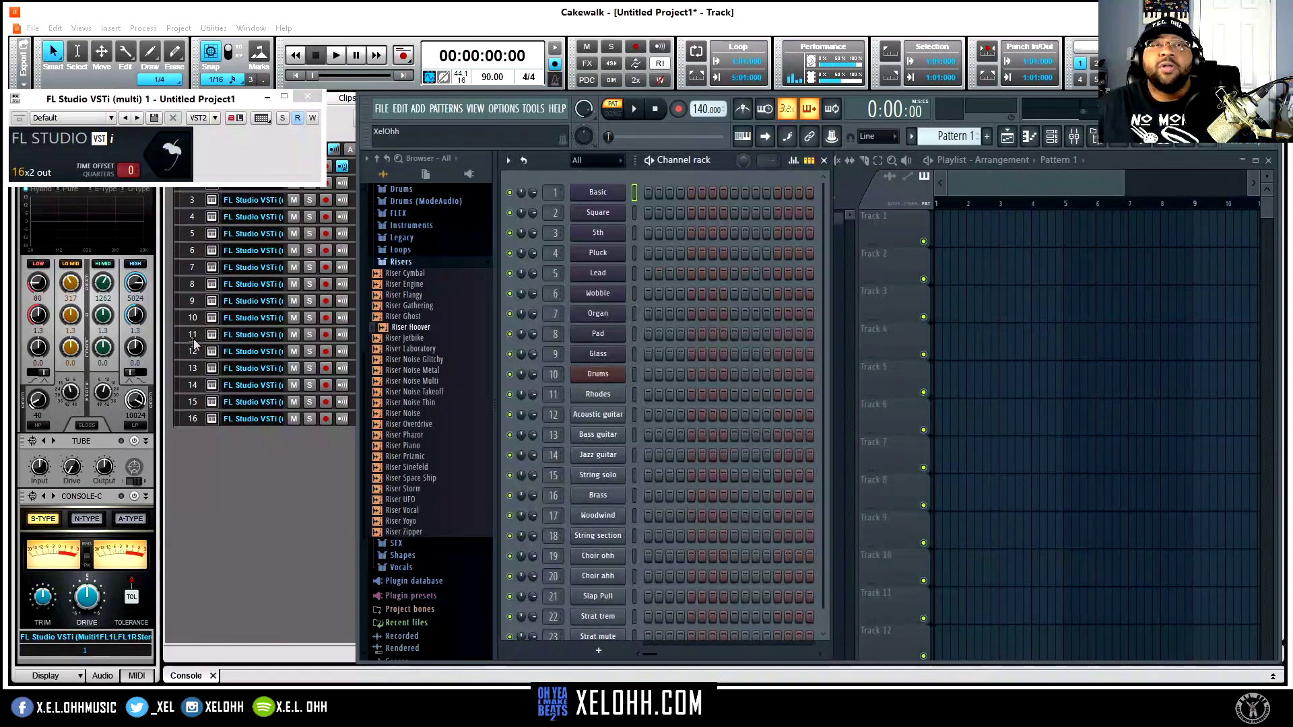
Play the Kick pad of the Drums channel's FPC while checking the level meter of Cakewalk track 10
left_click(606, 376)
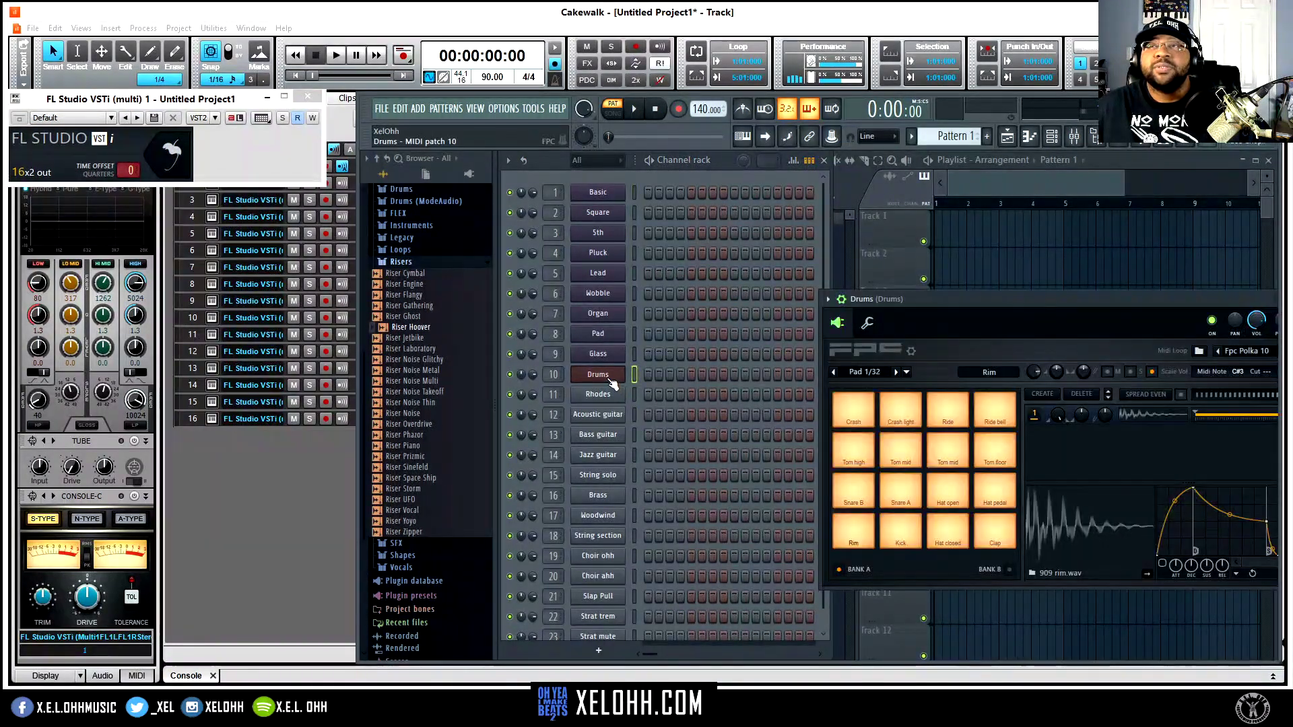
left_click(900, 537)
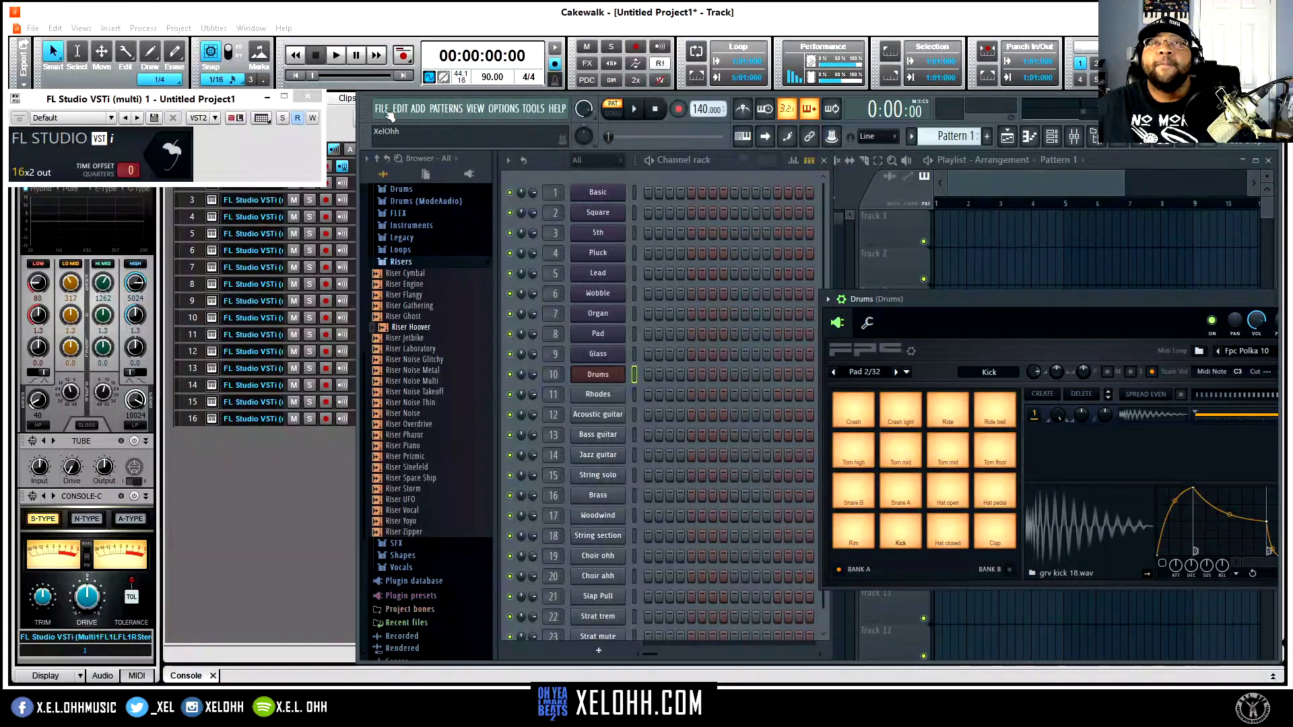
left_click_drag(366, 109, 462, 113)
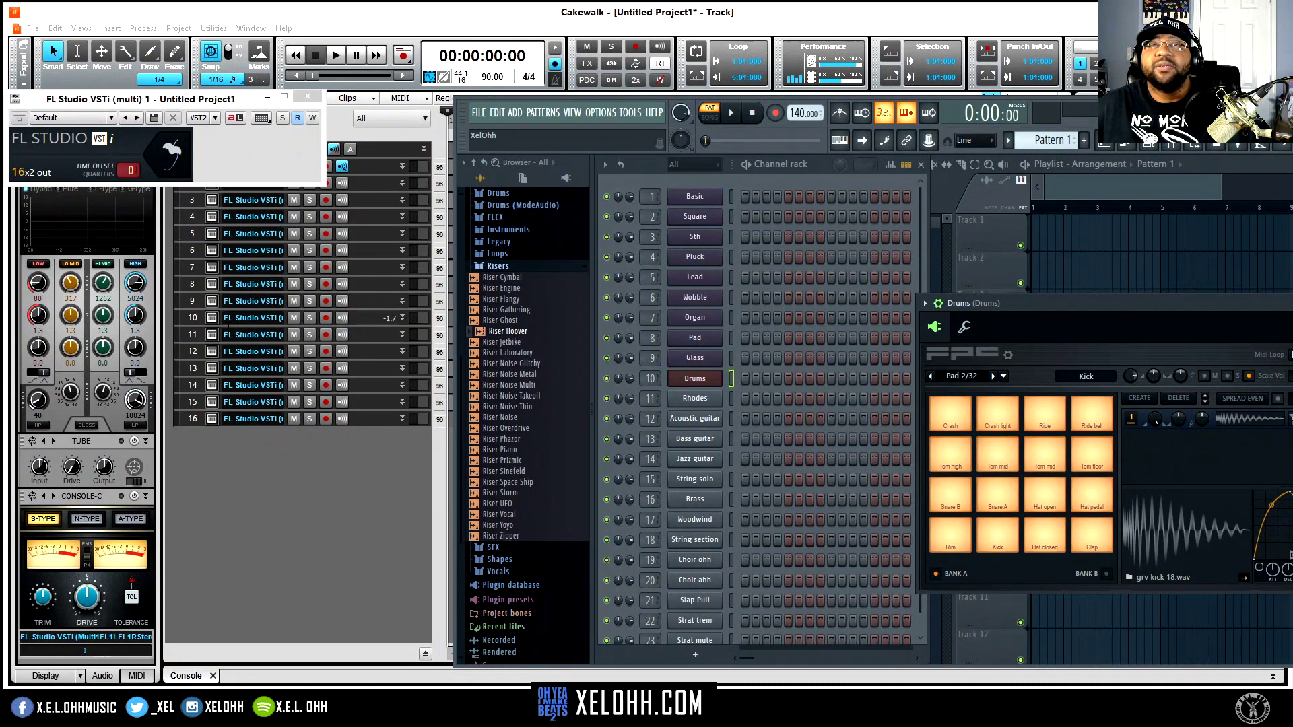
left_click(996, 547)
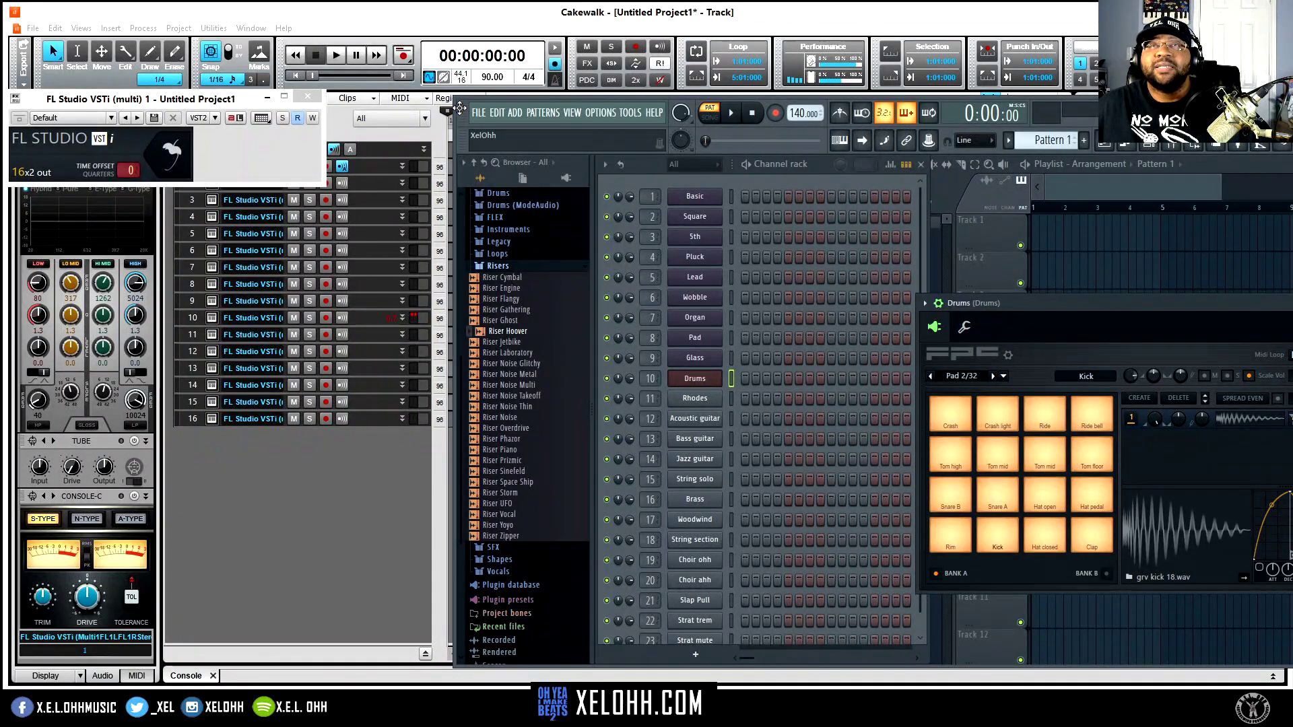
left_click_drag(459, 107, 346, 105)
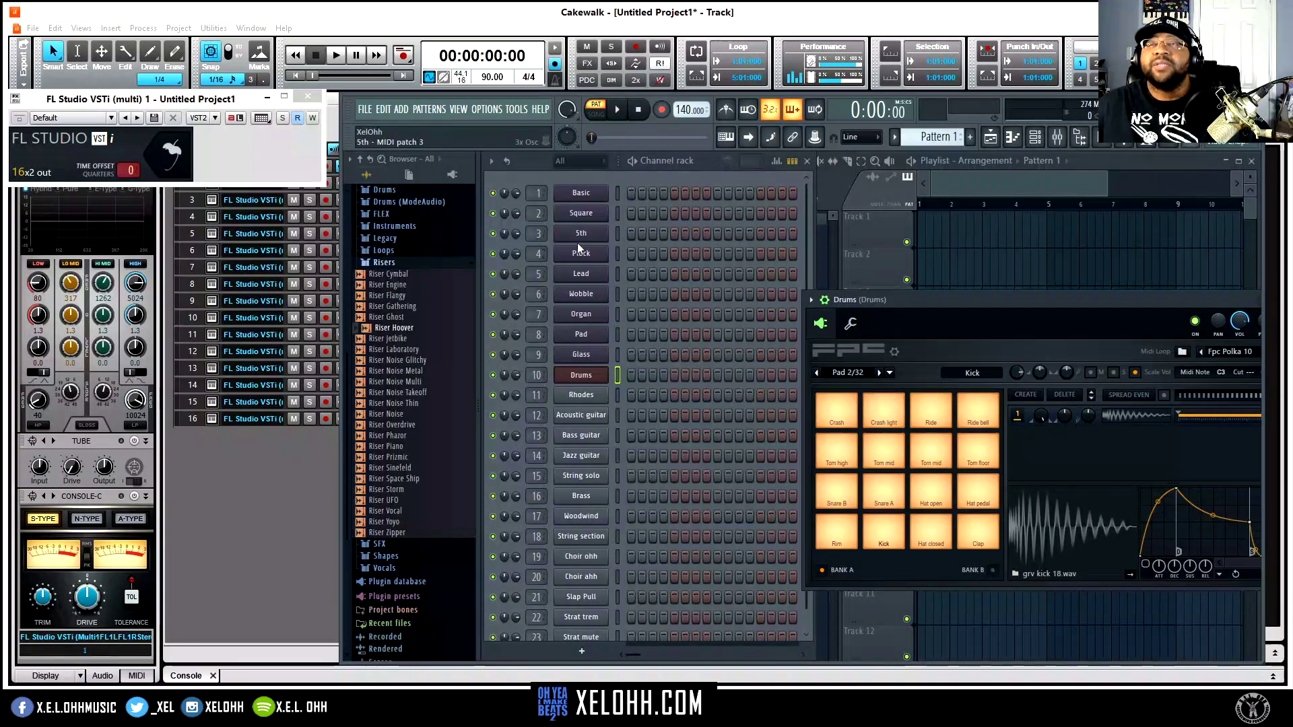
Close the Drums plugin window and switch back to the Cakewalk track view
left_click_drag(1149, 304, 918, 310)
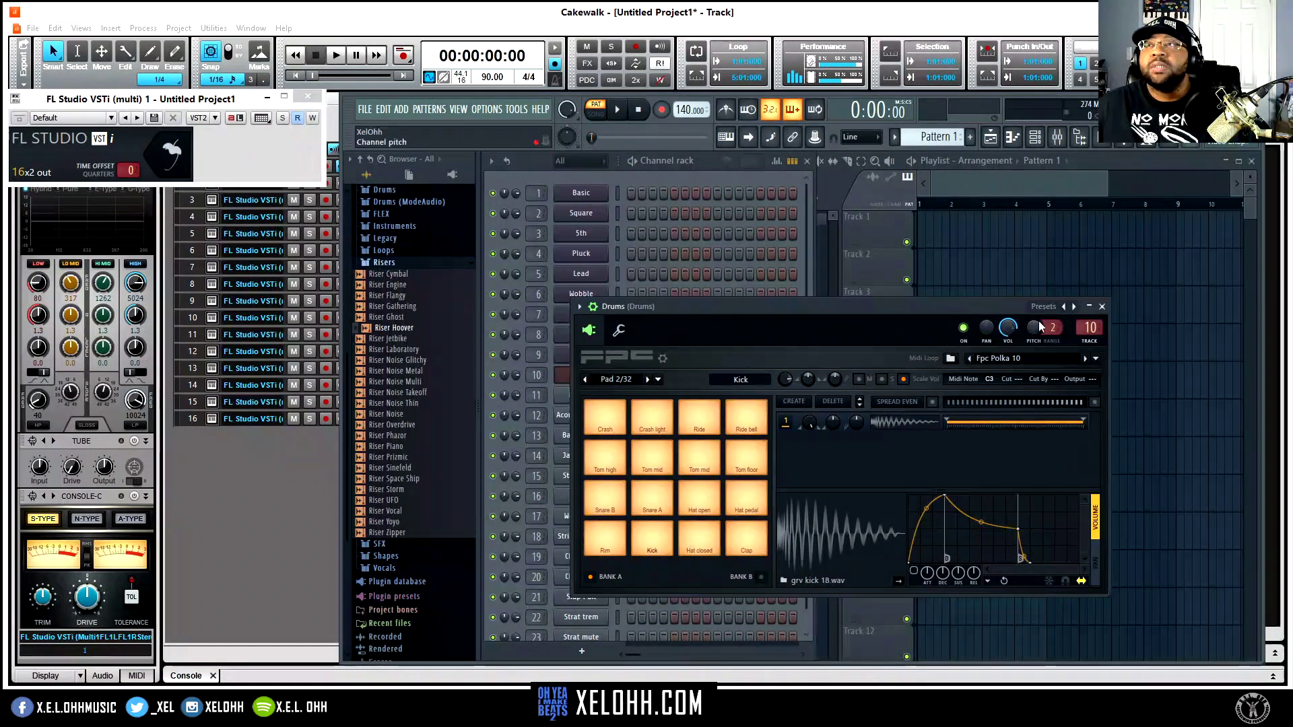
left_click(1102, 307)
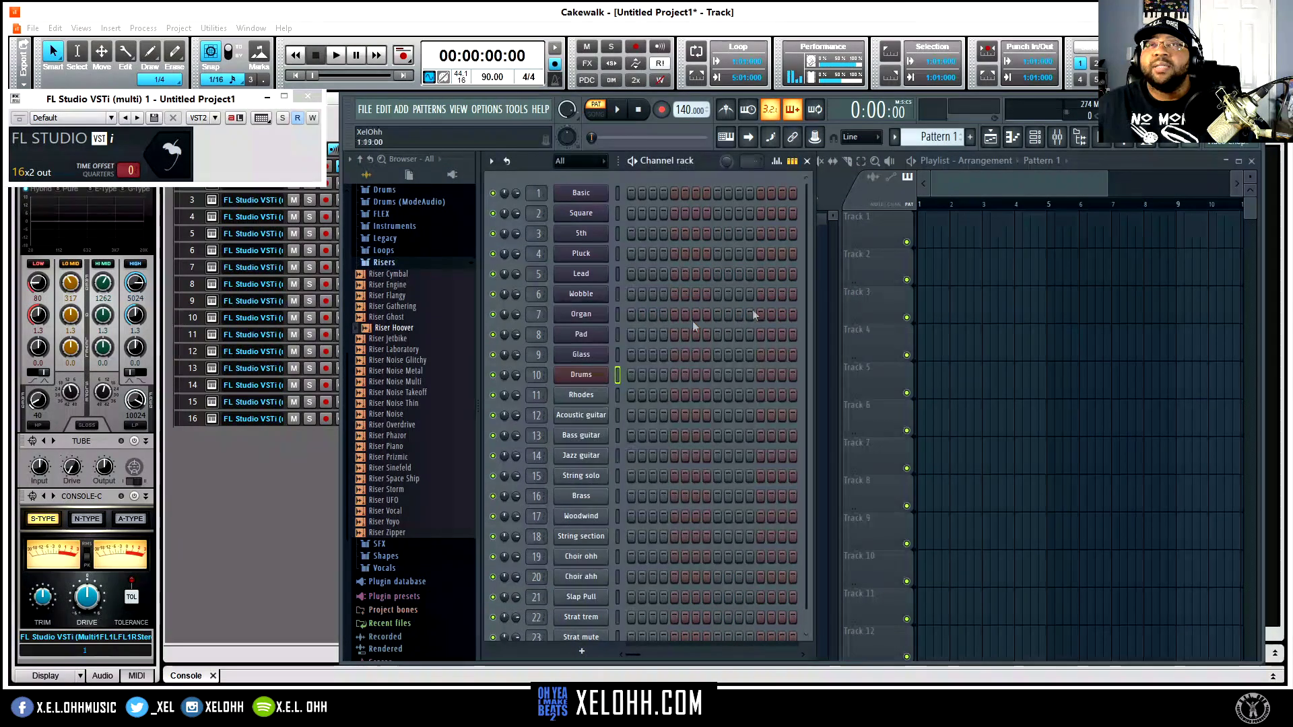
left_click(286, 462)
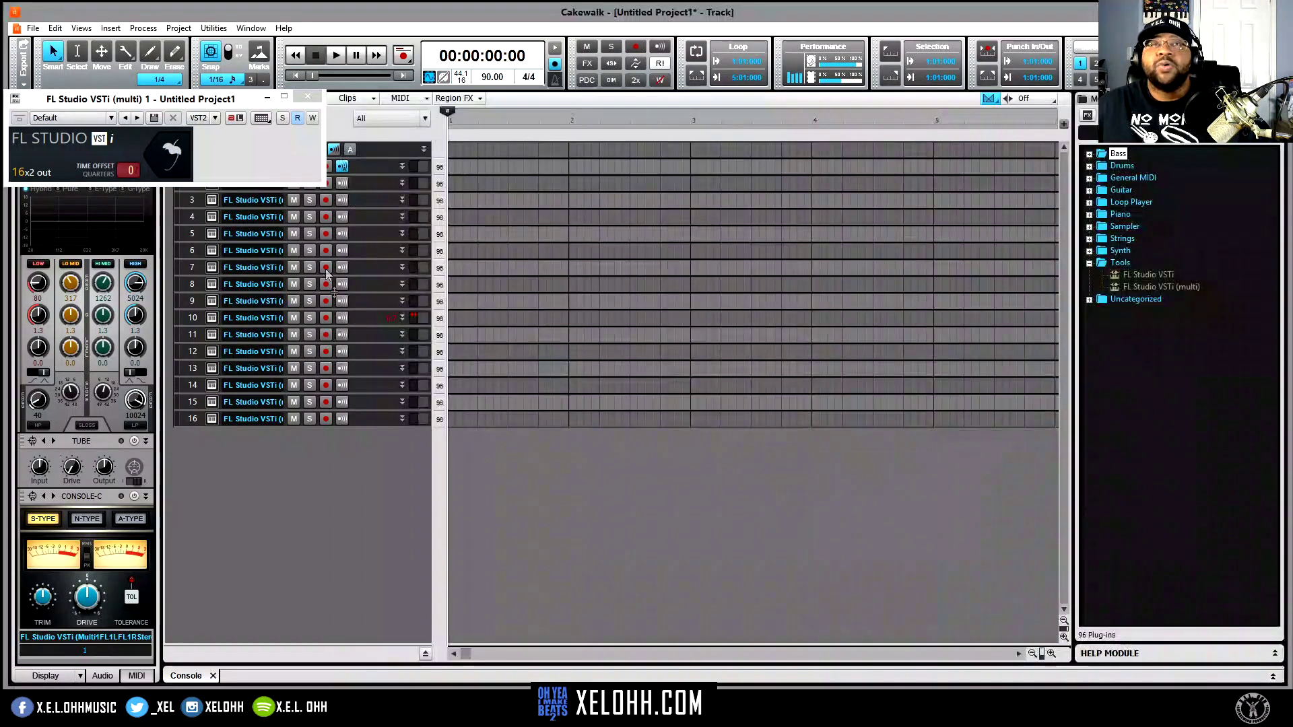
Close the FL Studio VSTi window and select track 2, leaving the playhead at the project start
left_click(308, 96)
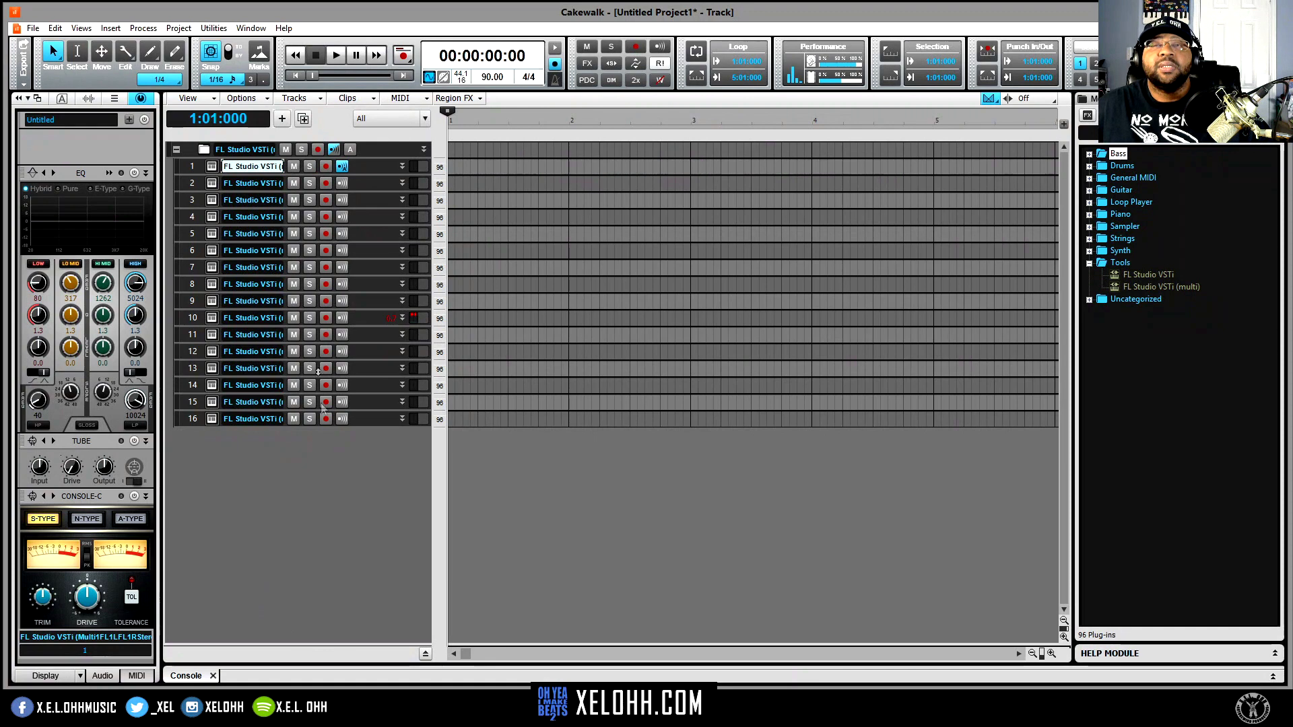
left_click(386, 183)
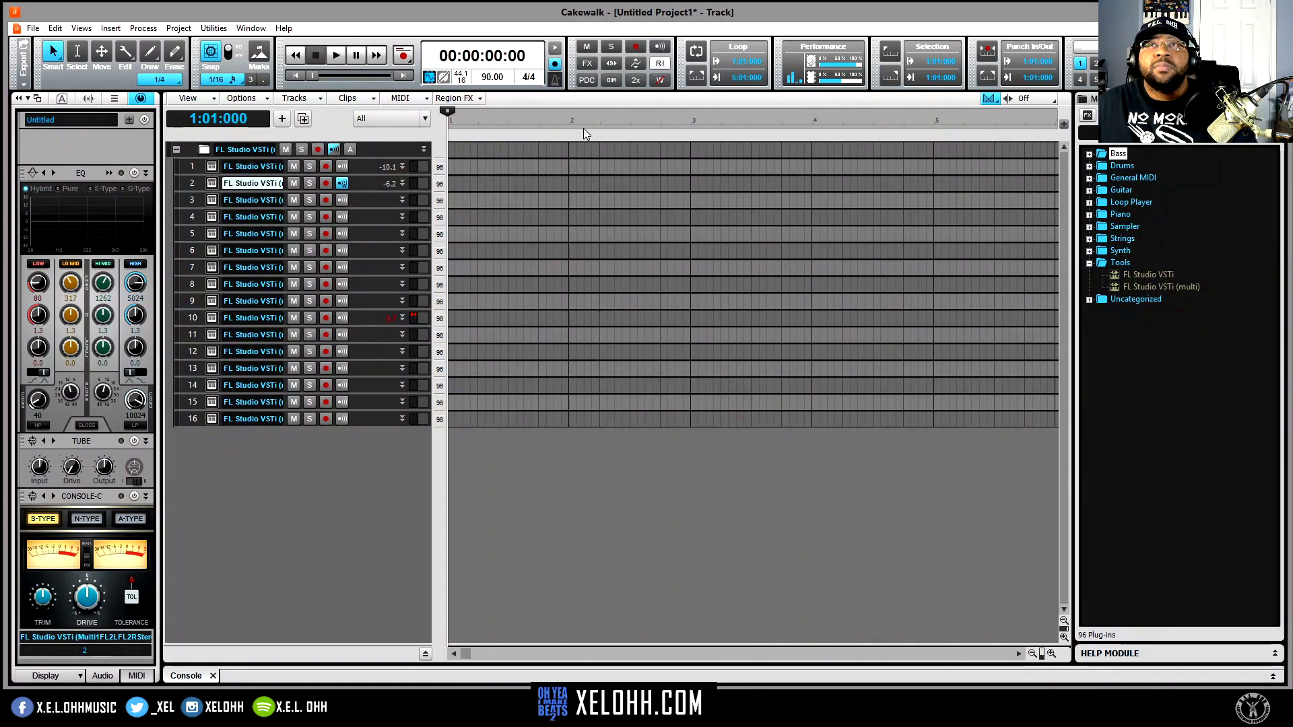
left_click(570, 184)
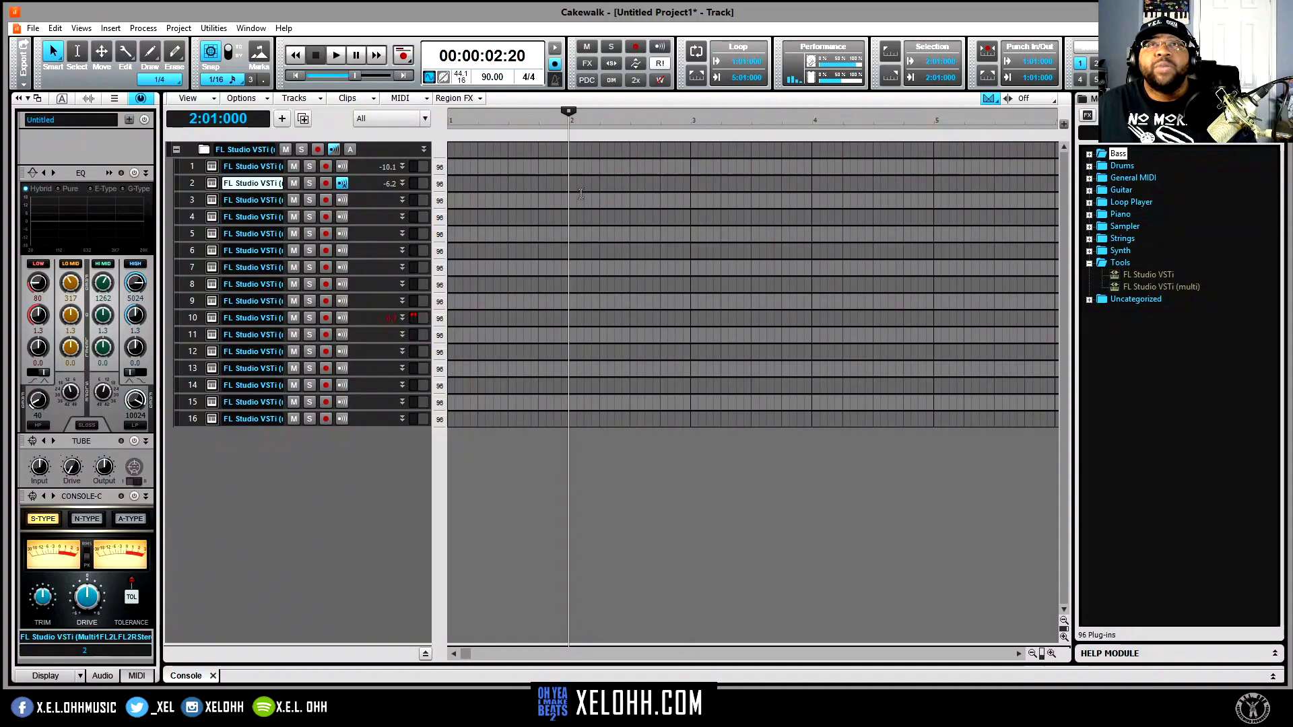
left_click(293, 75)
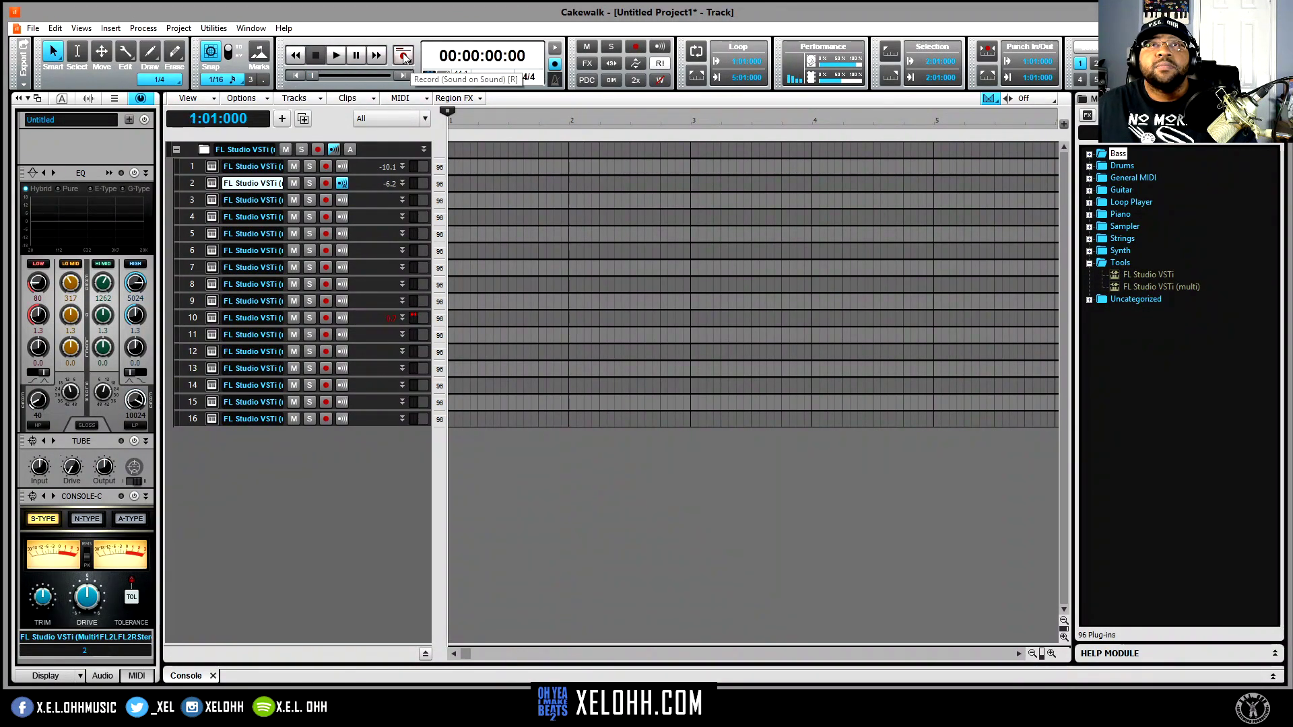
Arm track 2 and record a MIDI part on it
left_click(325, 183)
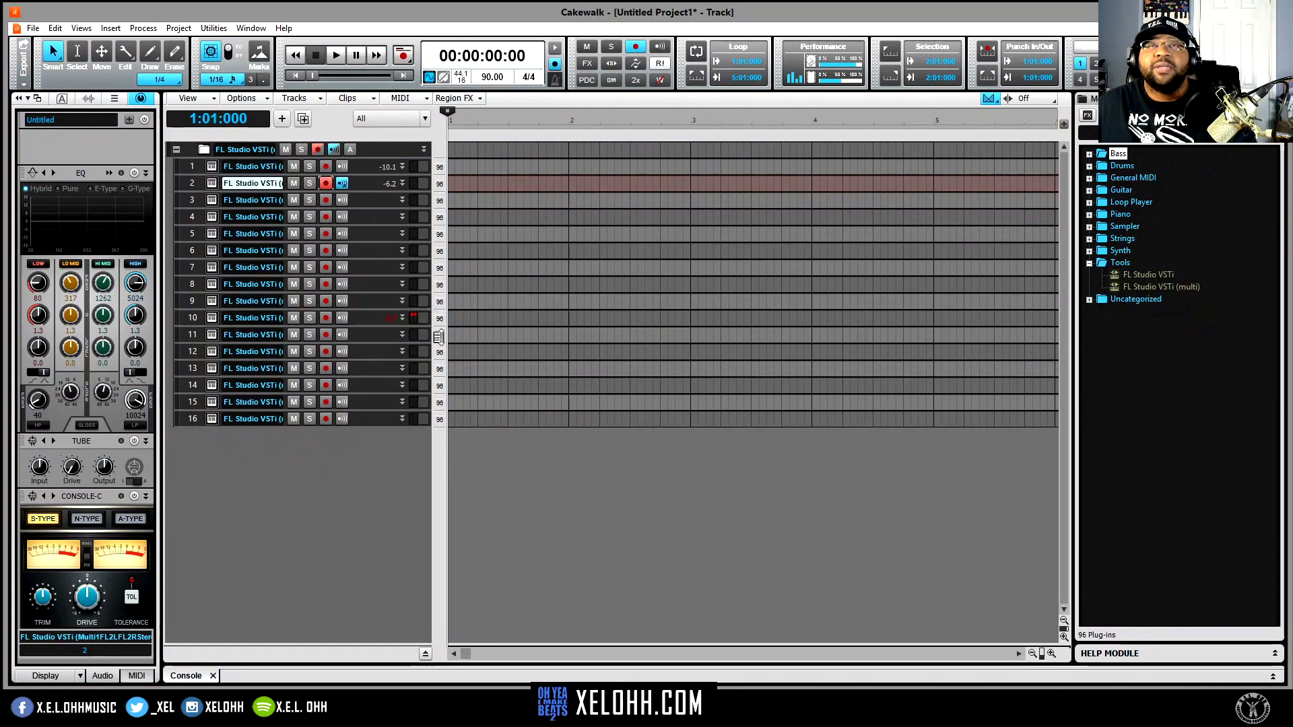
left_click(404, 57)
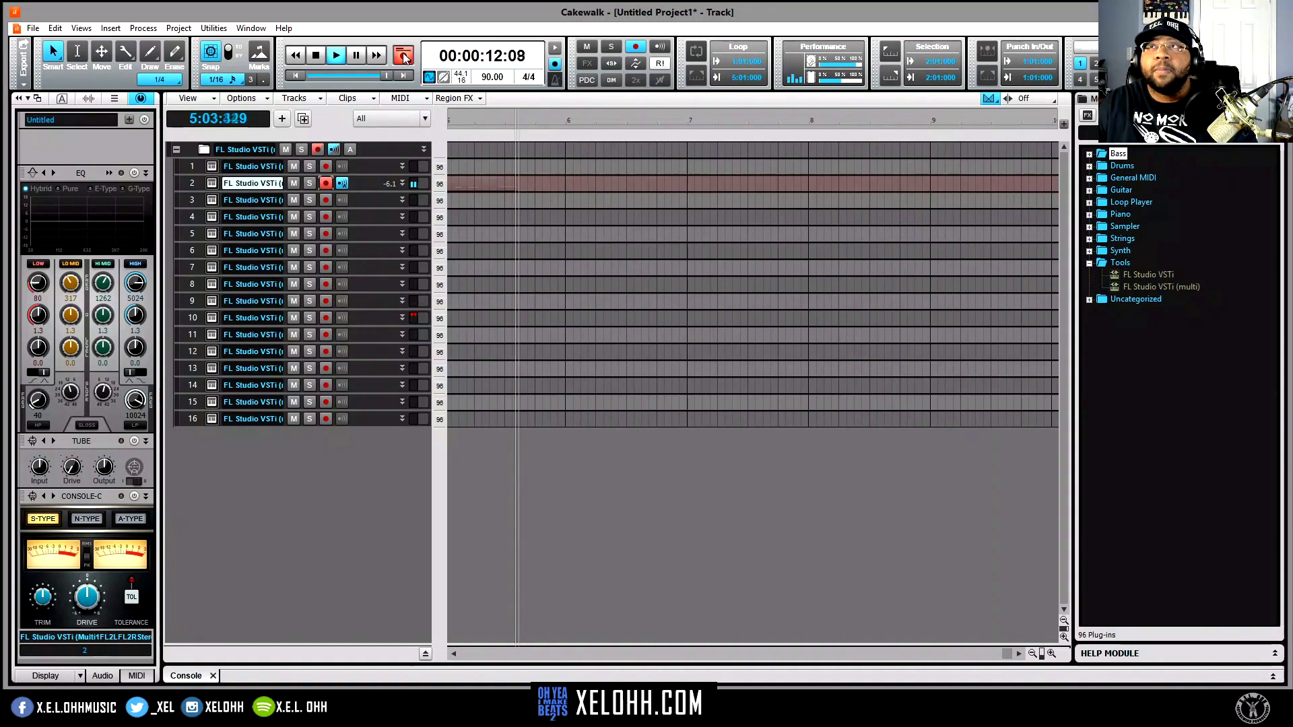
left_click(403, 53)
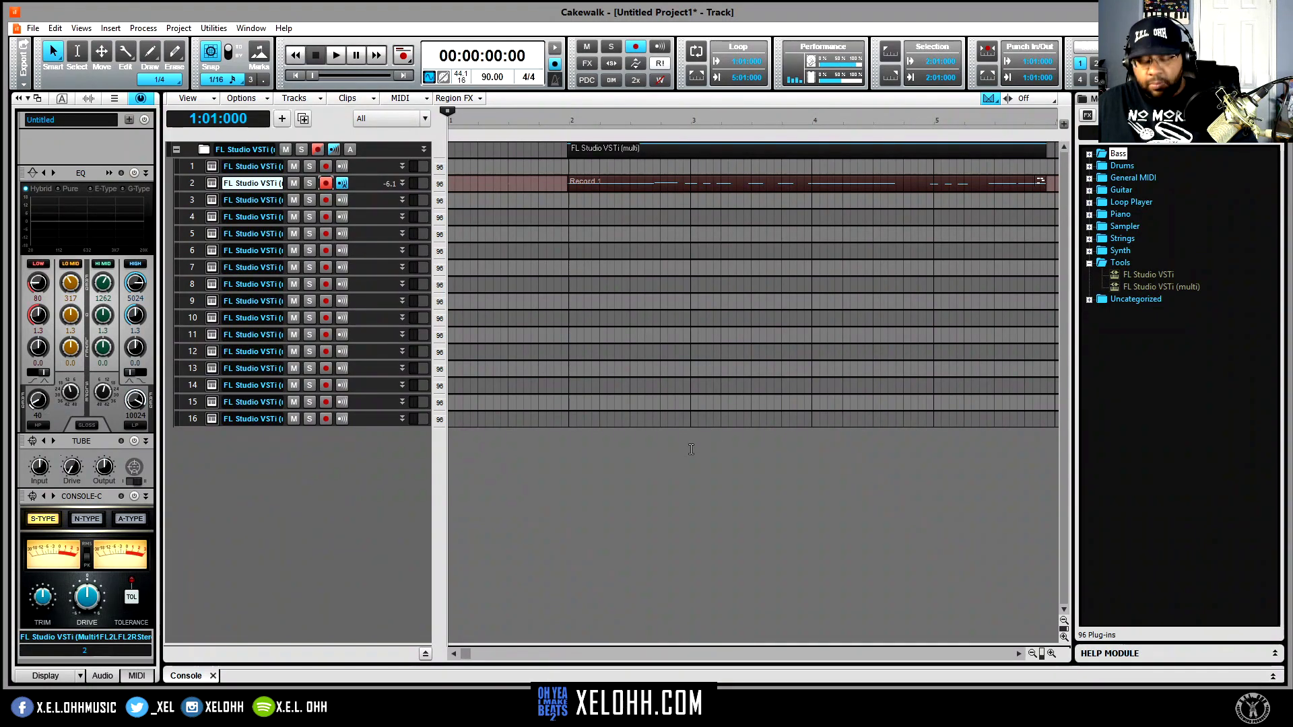
Extend the end of track 2's recorded clip to the start of measure 6
scroll(695, 439, "down", 1)
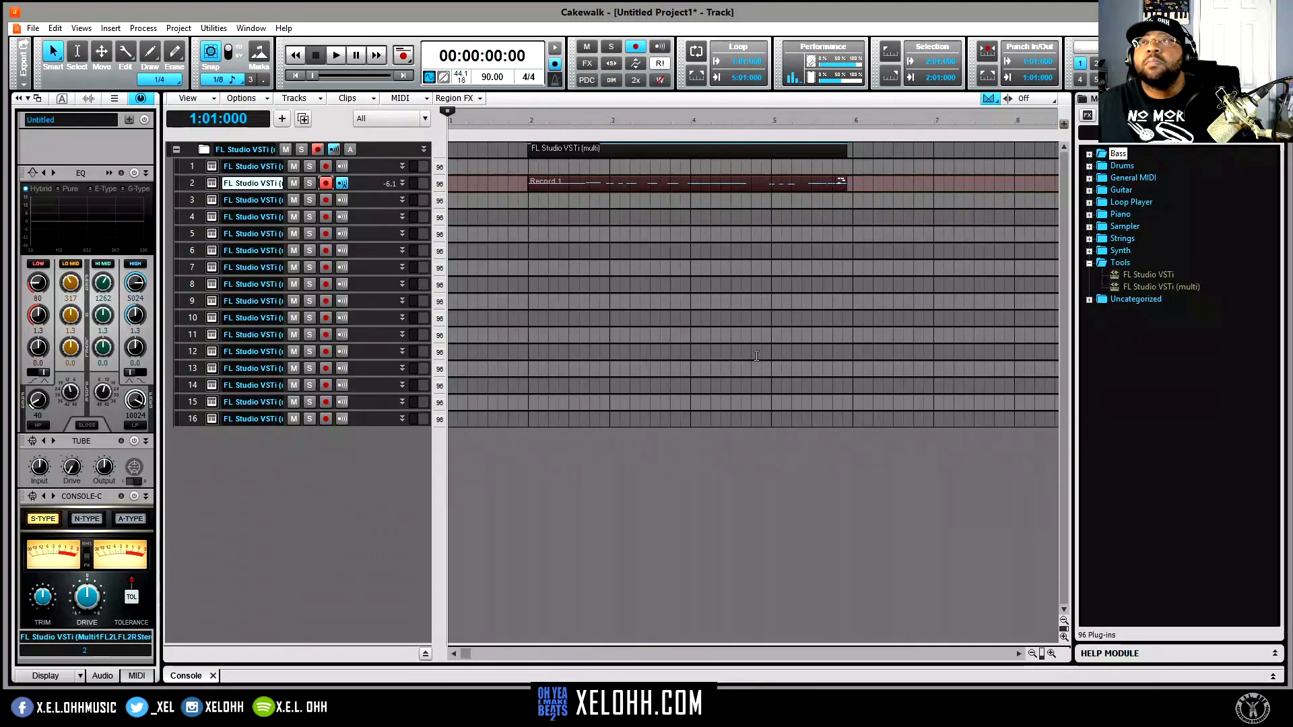
left_click(845, 181)
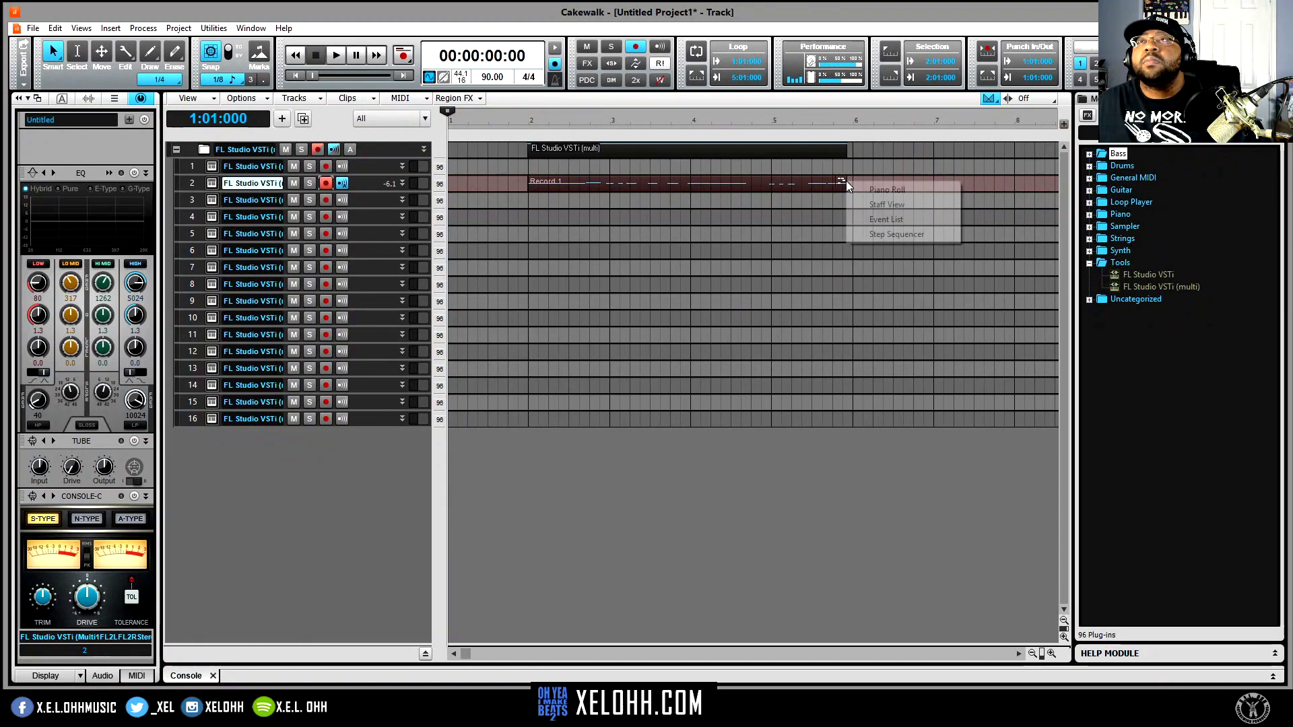
left_click(846, 148)
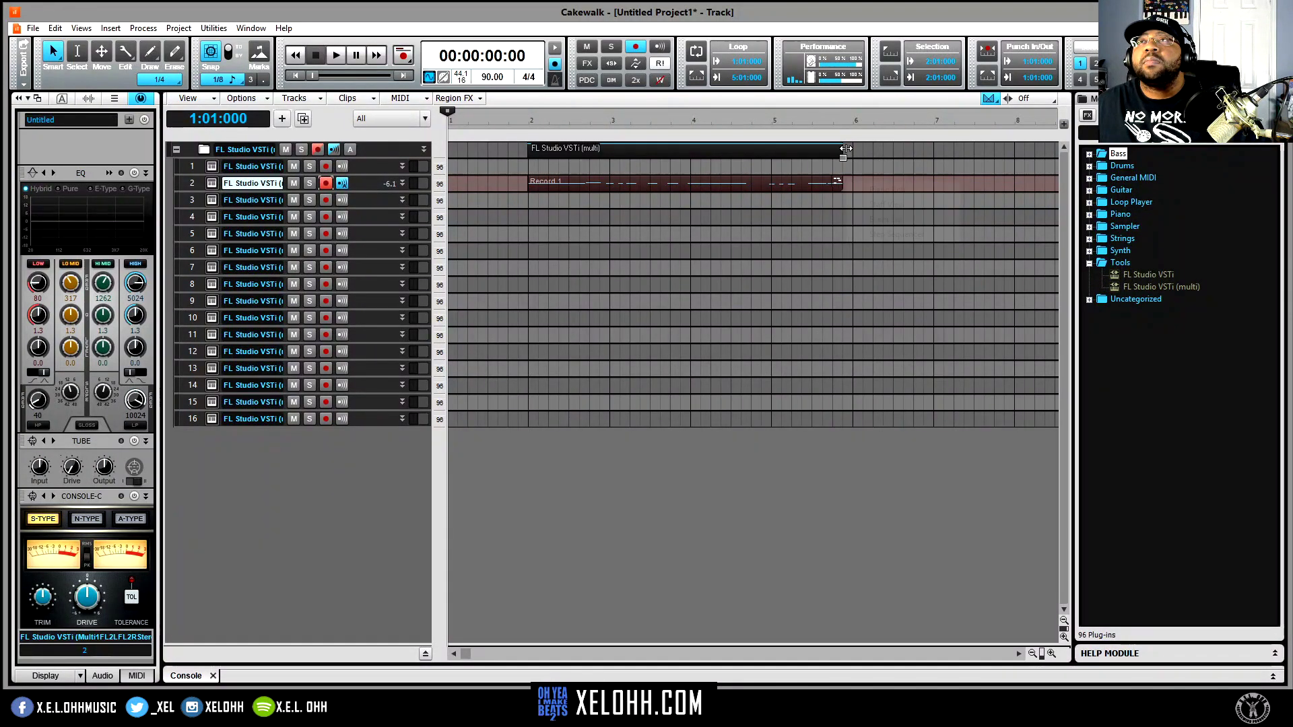
left_click_drag(845, 150, 854, 150)
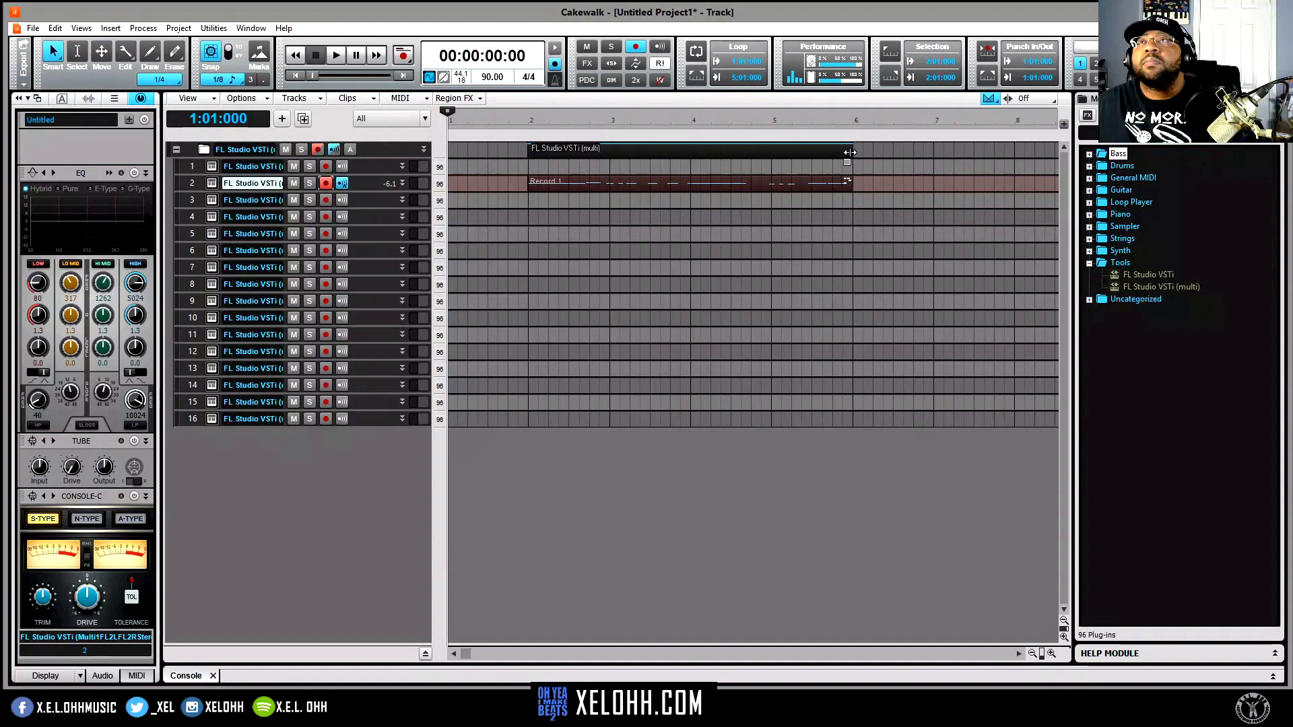
Disarm track 2 and play back its recorded clip from the start of measure 2
left_click(328, 180)
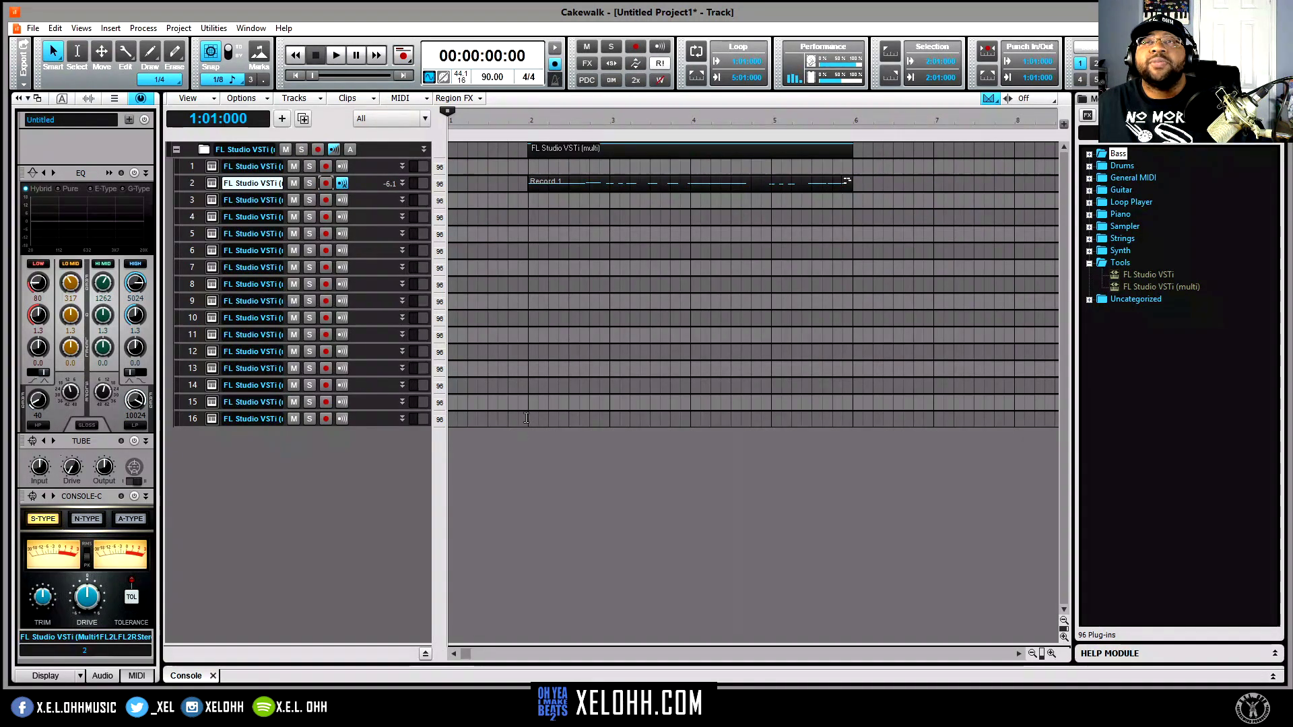
left_click(536, 440)
key("space")
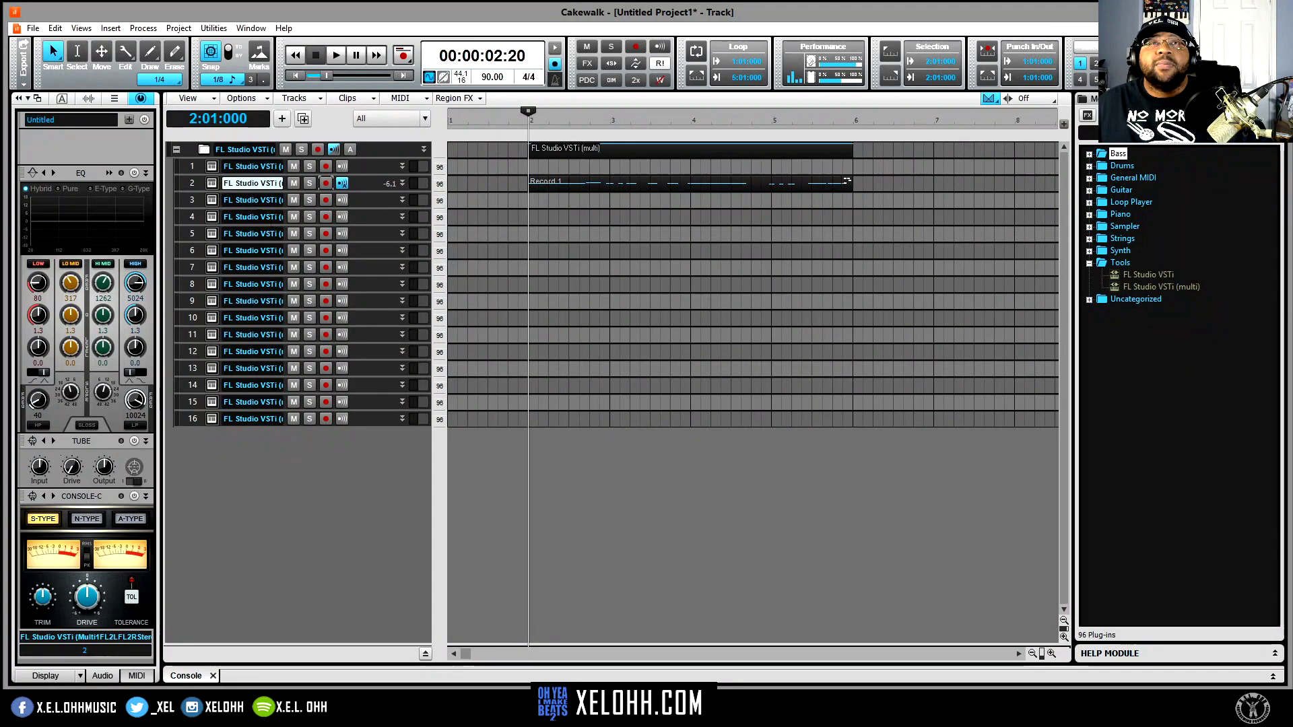
Reopen the FL Studio interface from track 3's instrument and show the Drums channel's FPC
left_click(212, 201)
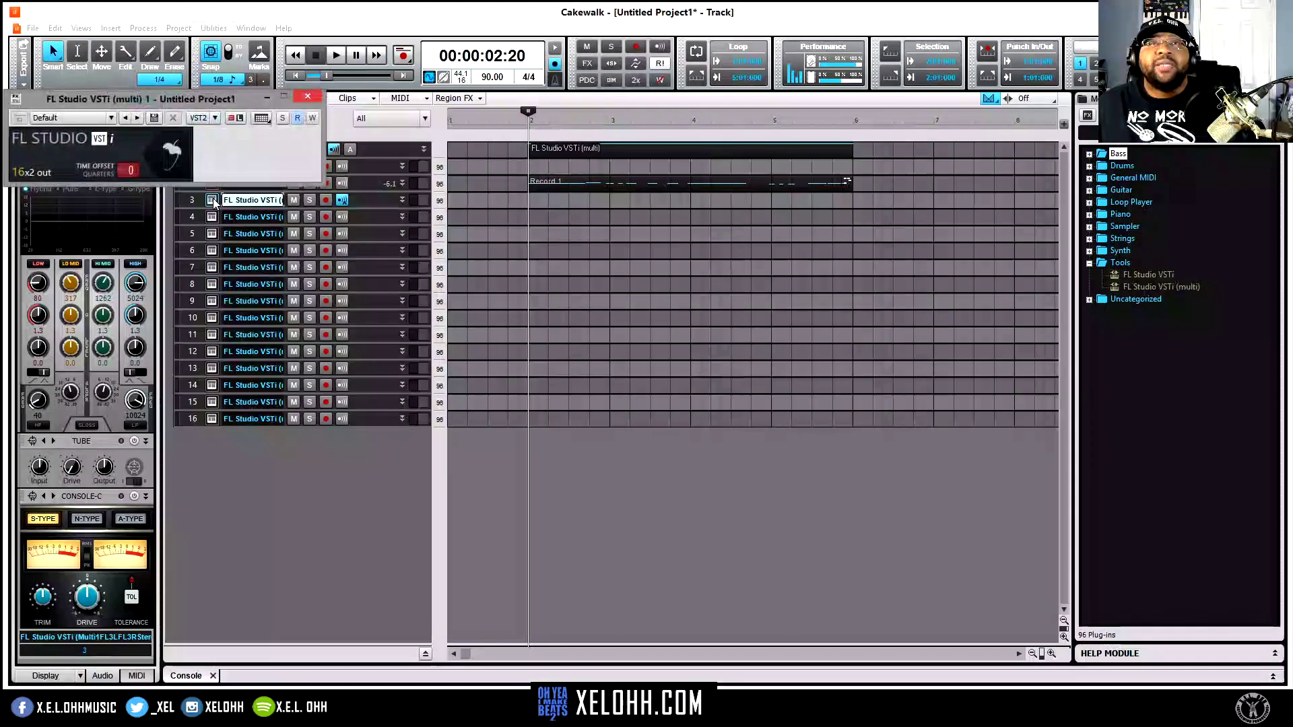
left_click(174, 155)
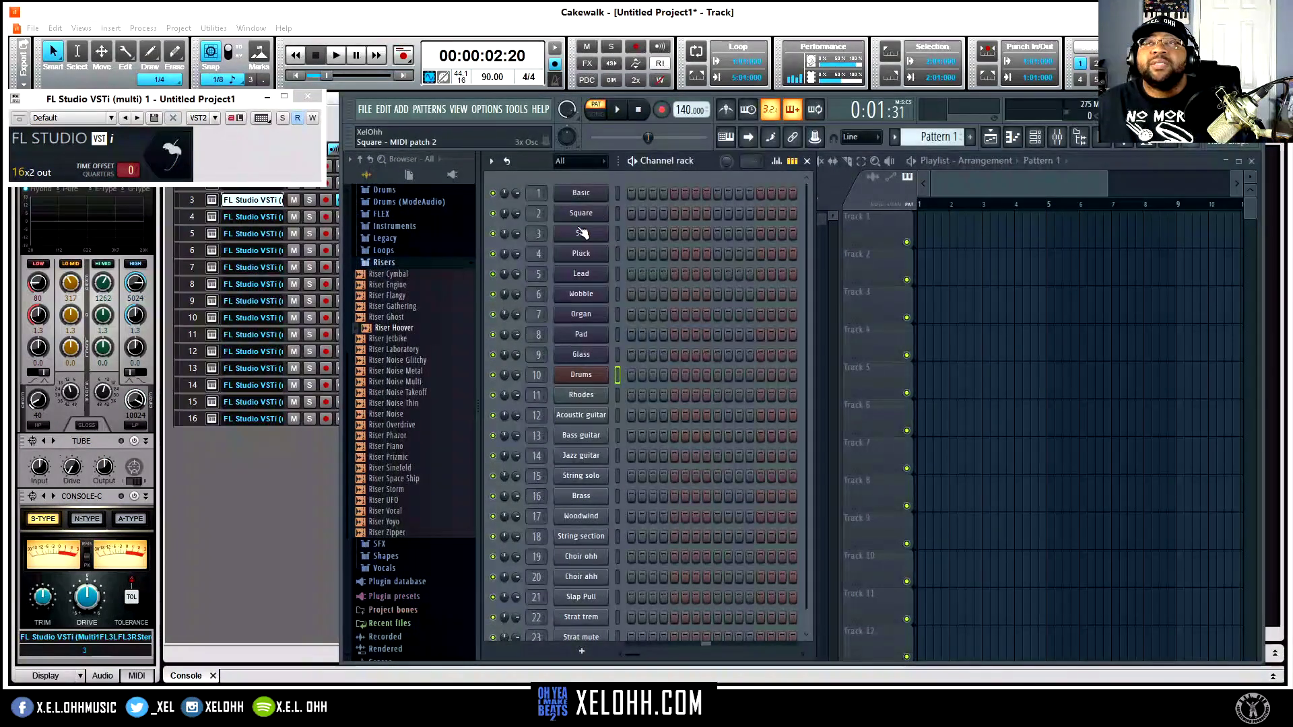
left_click(592, 337)
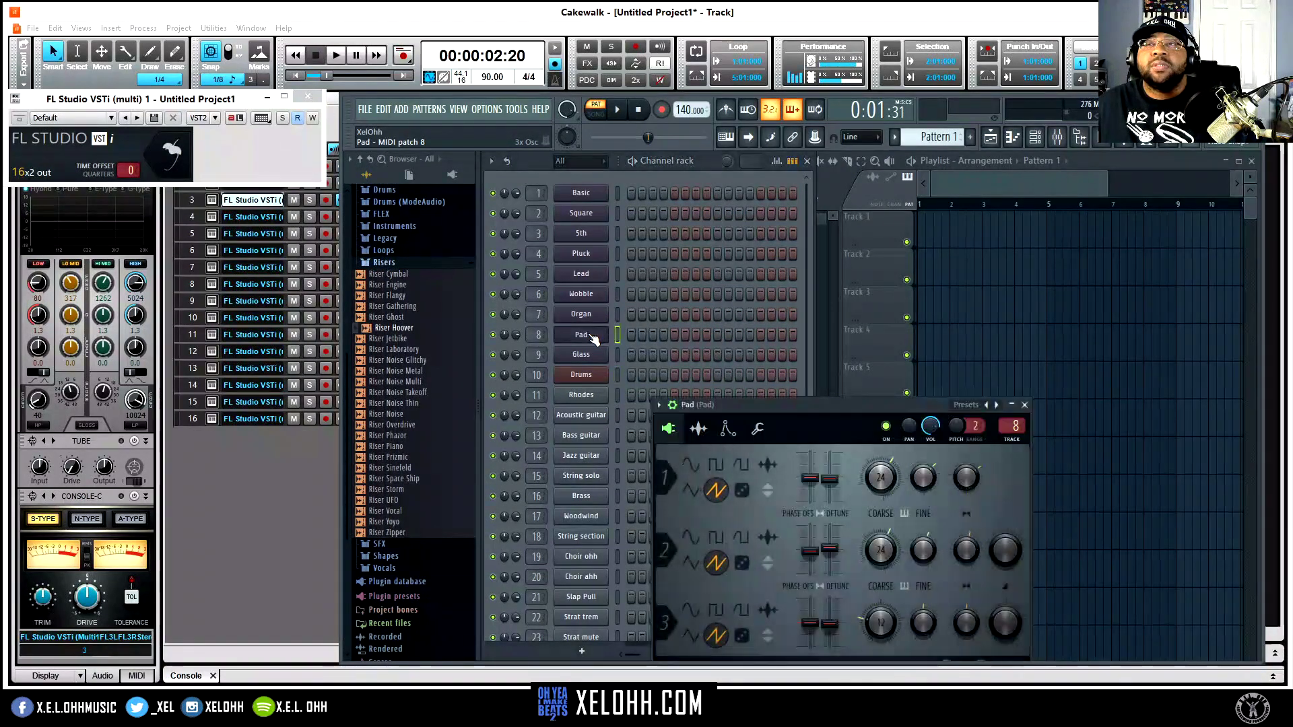
left_click(581, 375)
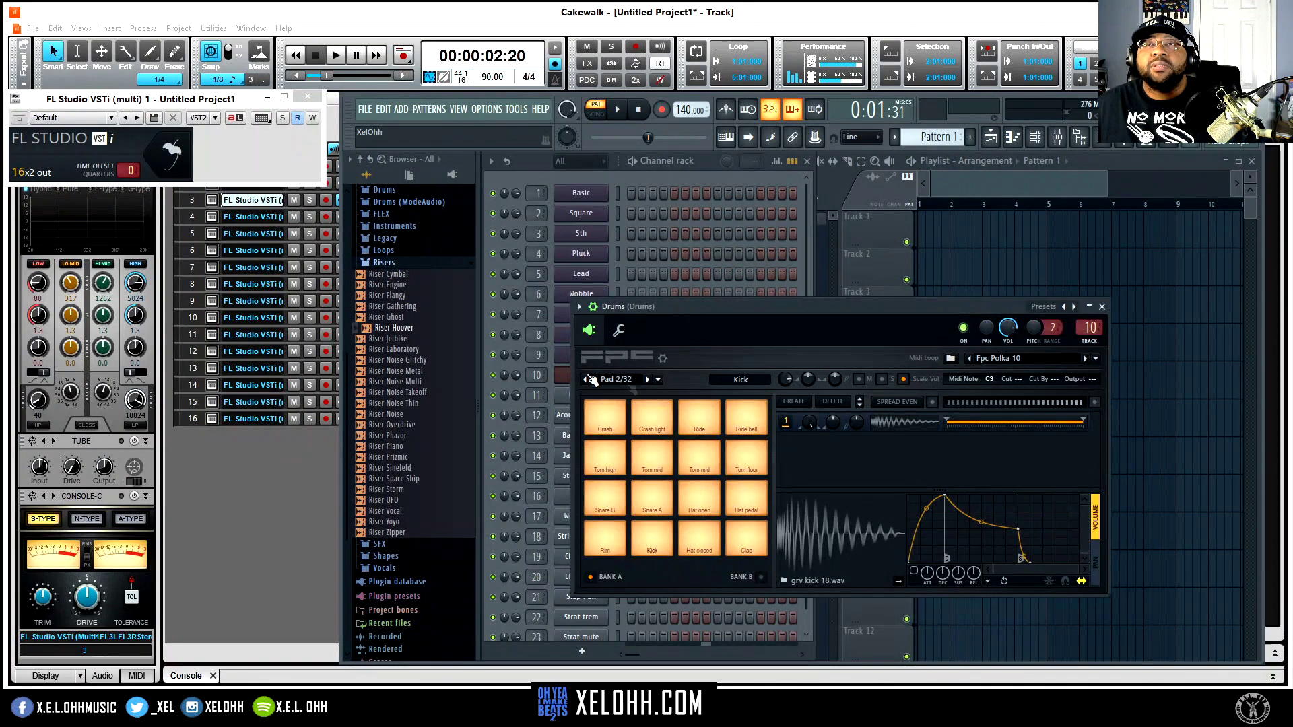
Audition the closed hat in FPC and move its window clear of the channel rack
left_click(673, 539)
left_click(699, 539)
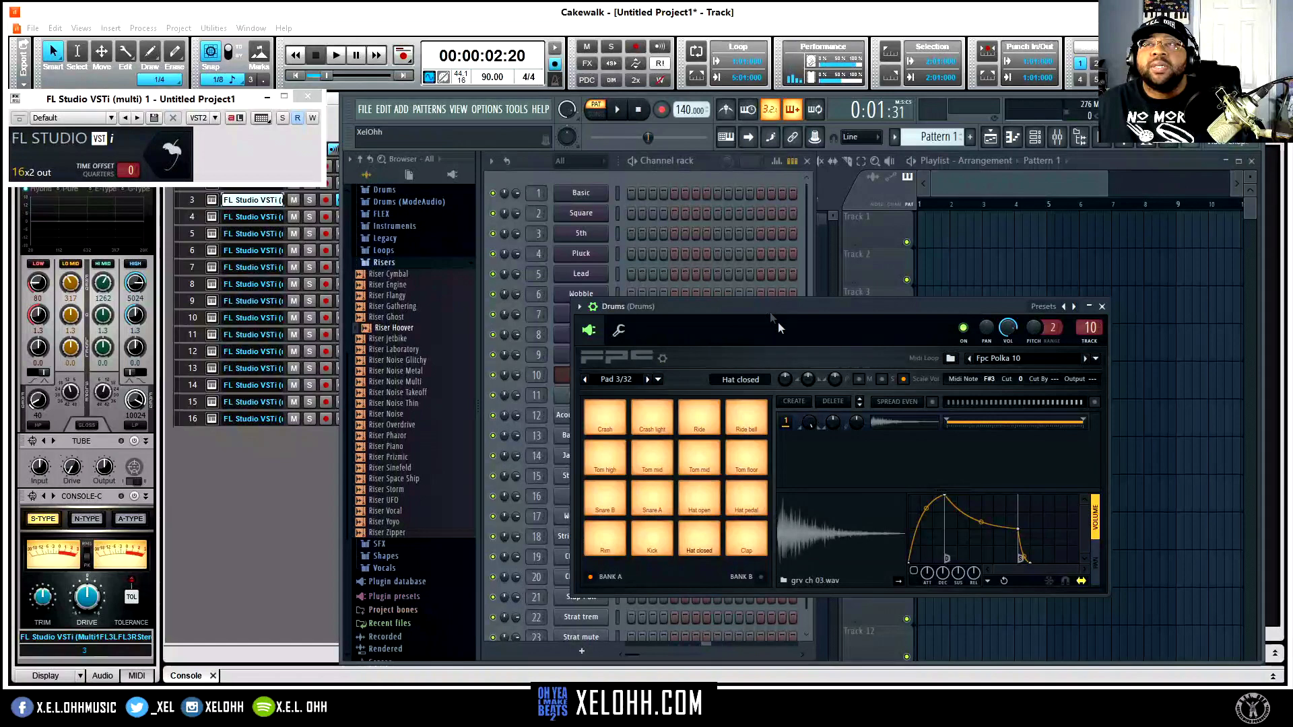
left_click_drag(779, 310, 874, 263)
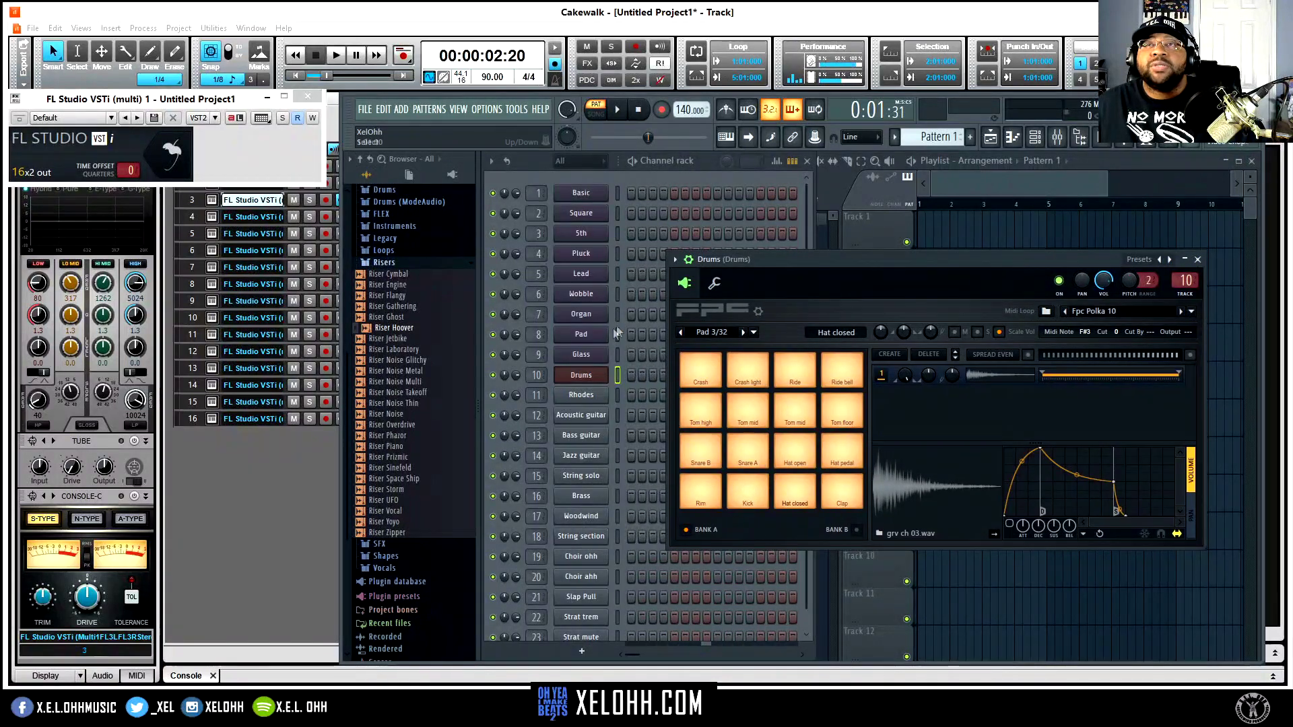
Open the Drums channel's piano roll and audition its Kick and Snare A notes
right_click(580, 378)
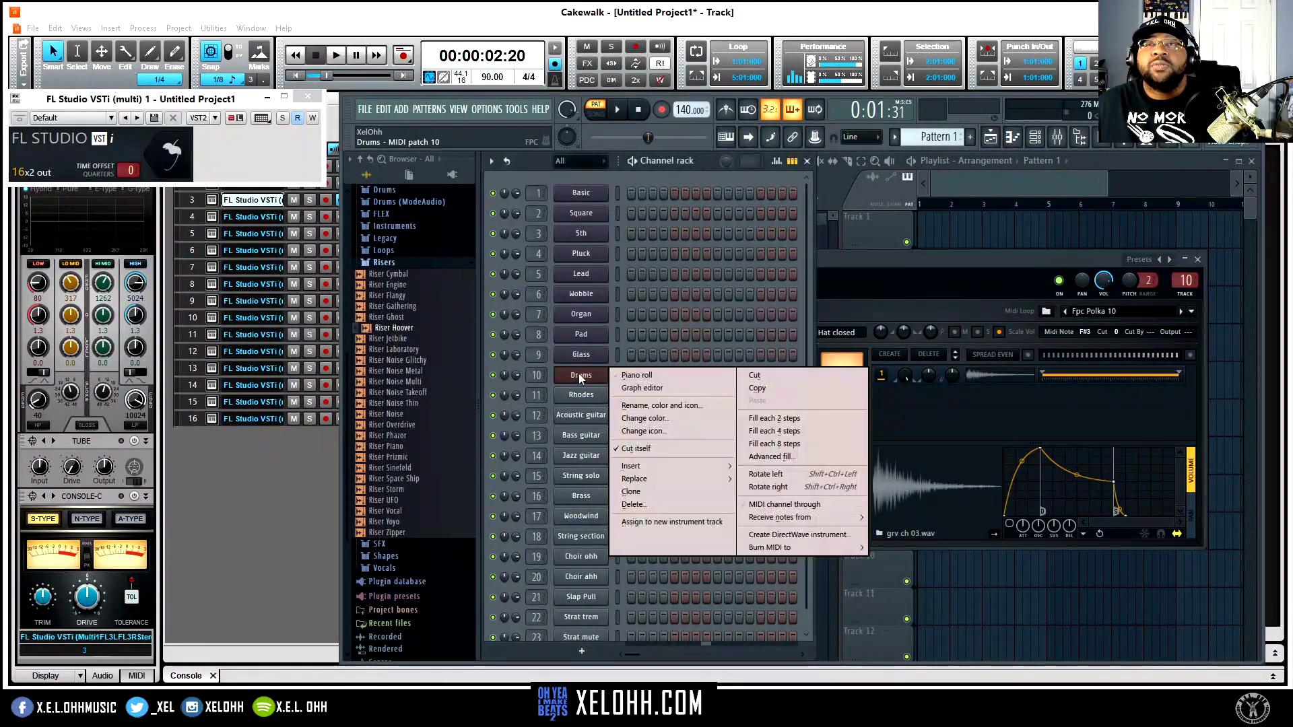
left_click(643, 377)
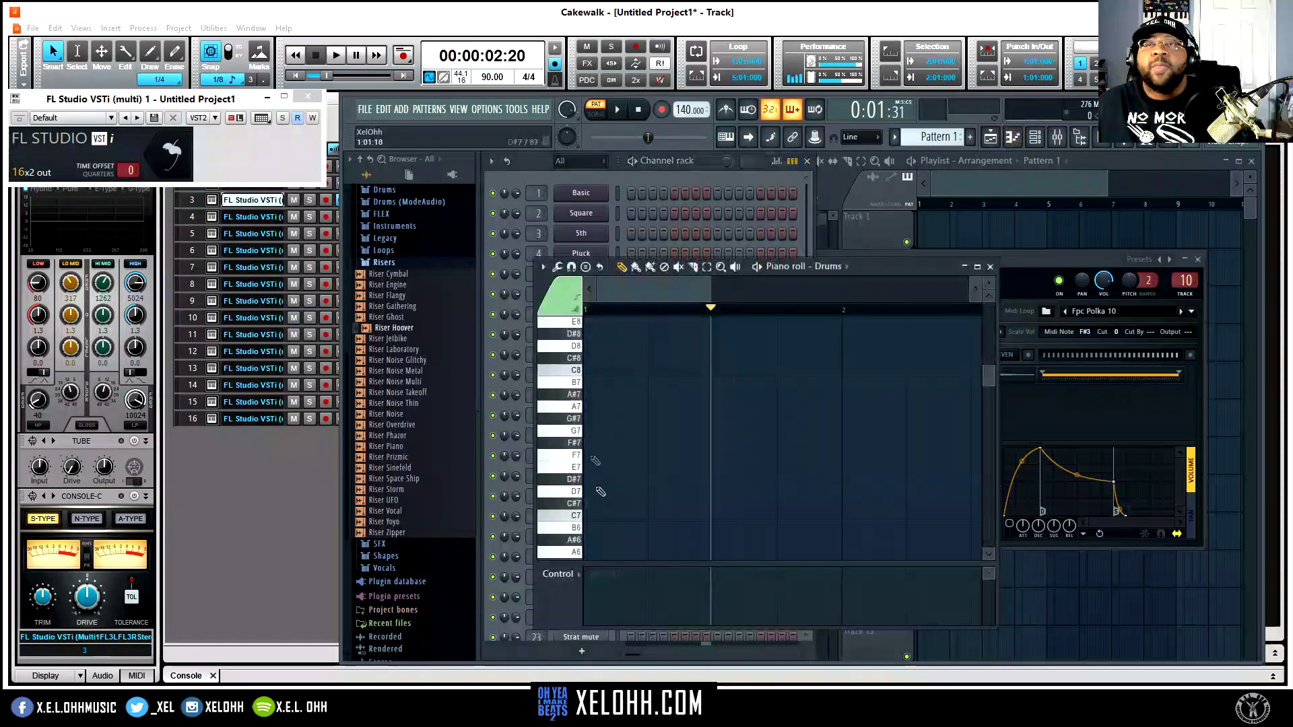
scroll(648, 464, "down", 10)
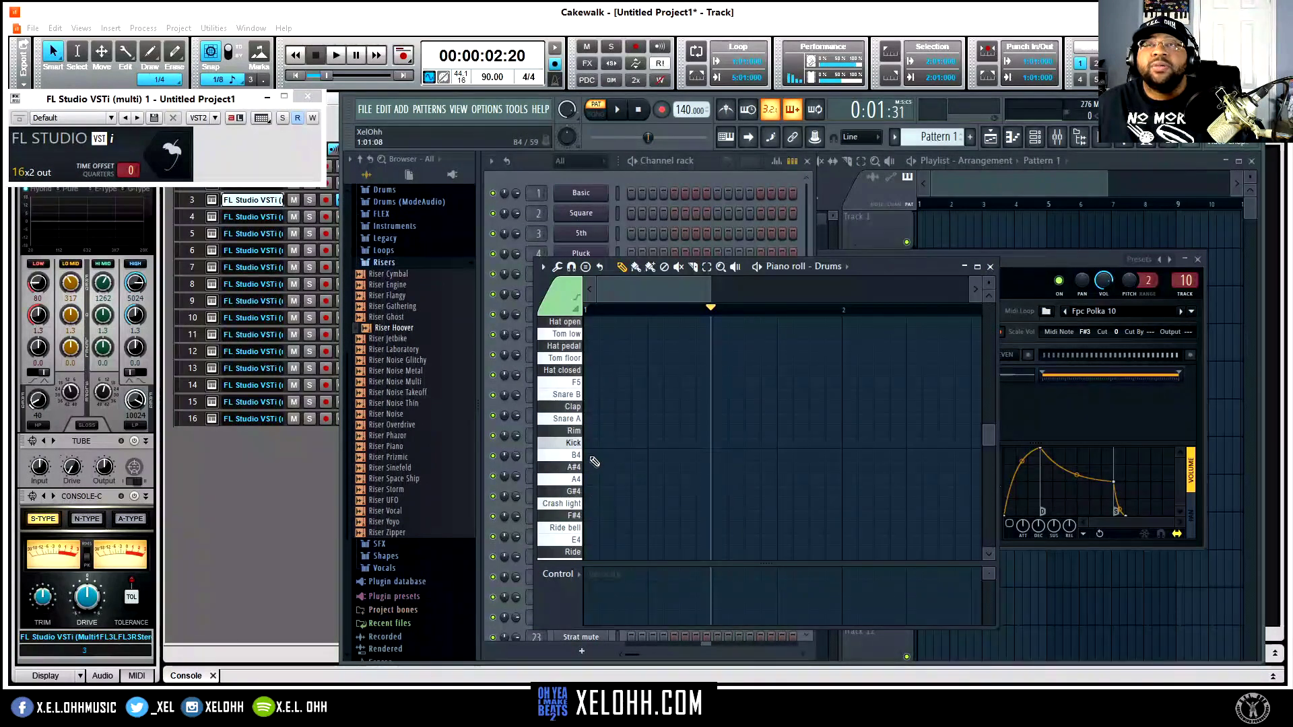
left_click(578, 445)
left_click(581, 446)
left_click(581, 446)
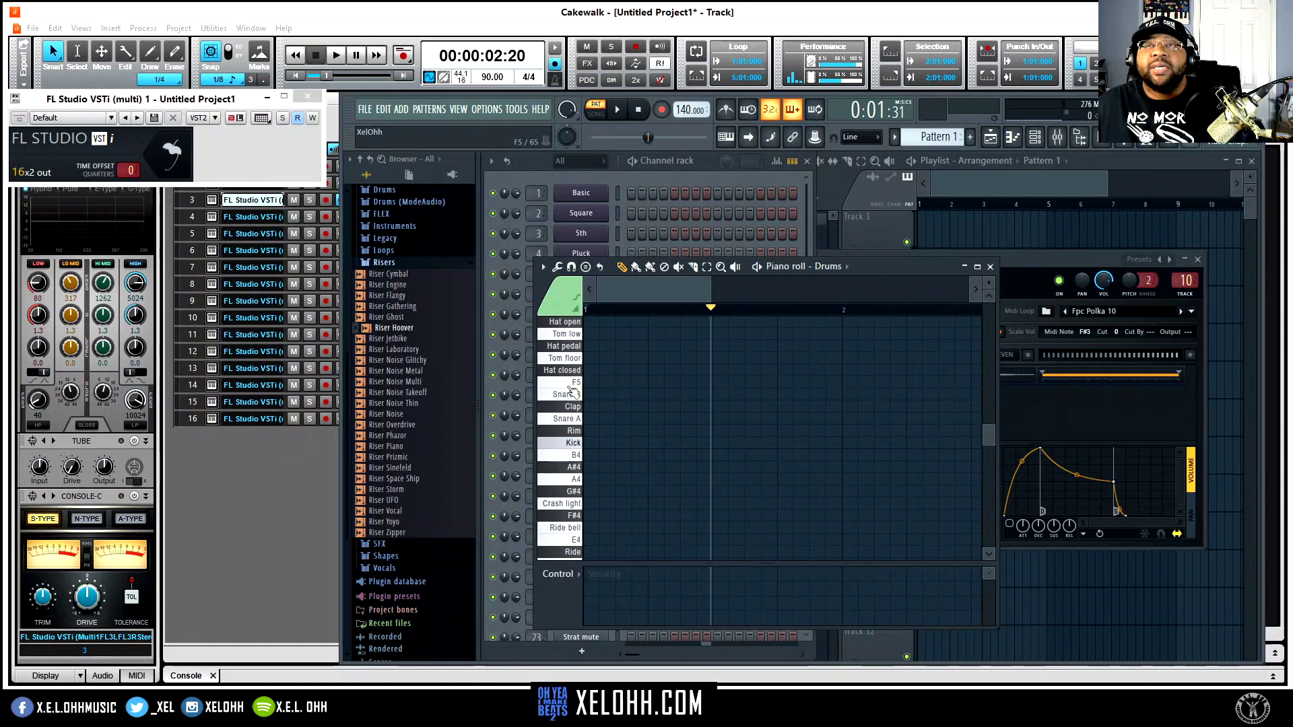
left_click(581, 421)
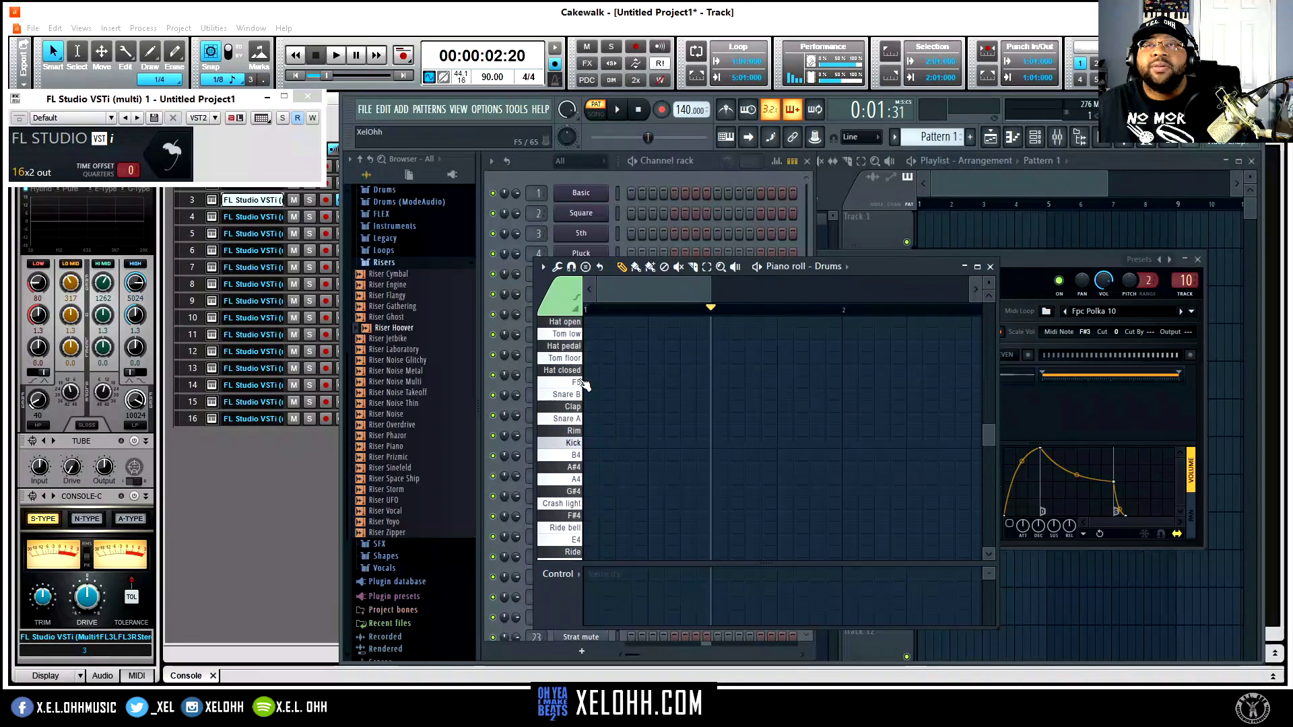
Place a Hat closed note shortened to one step at the start of bar 1 and paint it across the whole bar
left_click(591, 371)
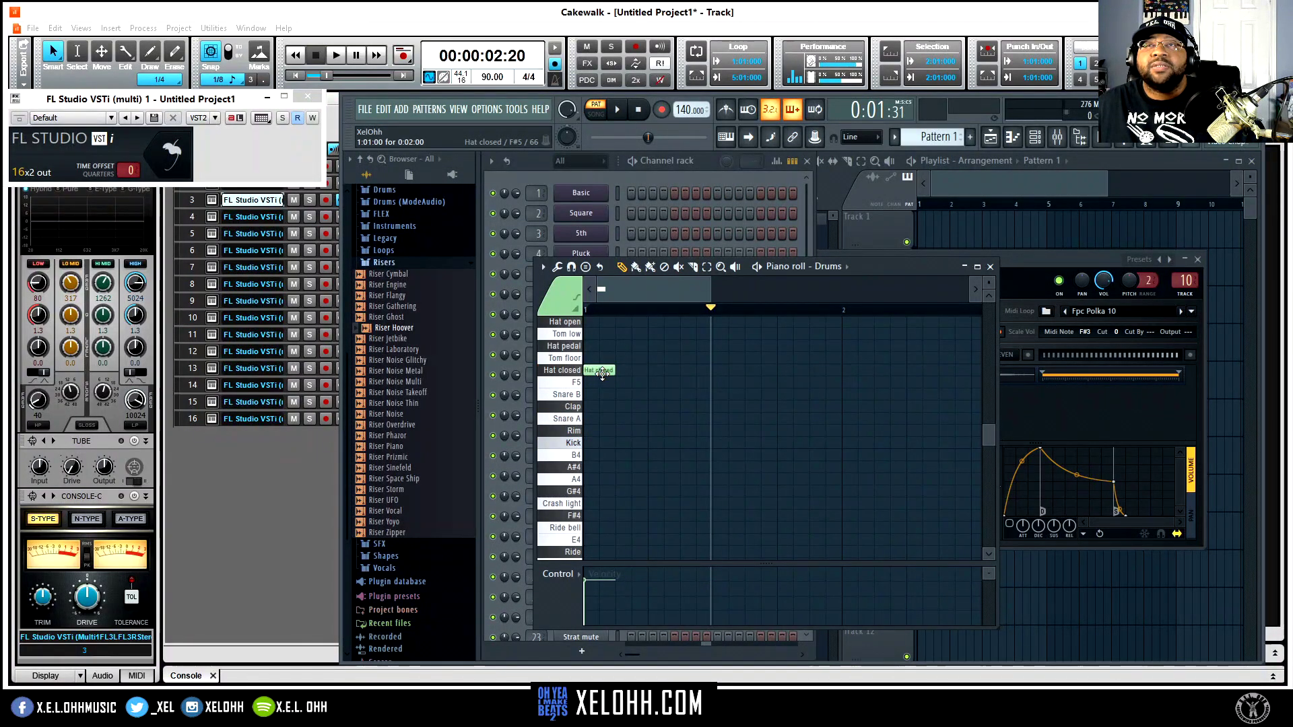
left_click_drag(611, 370, 598, 370)
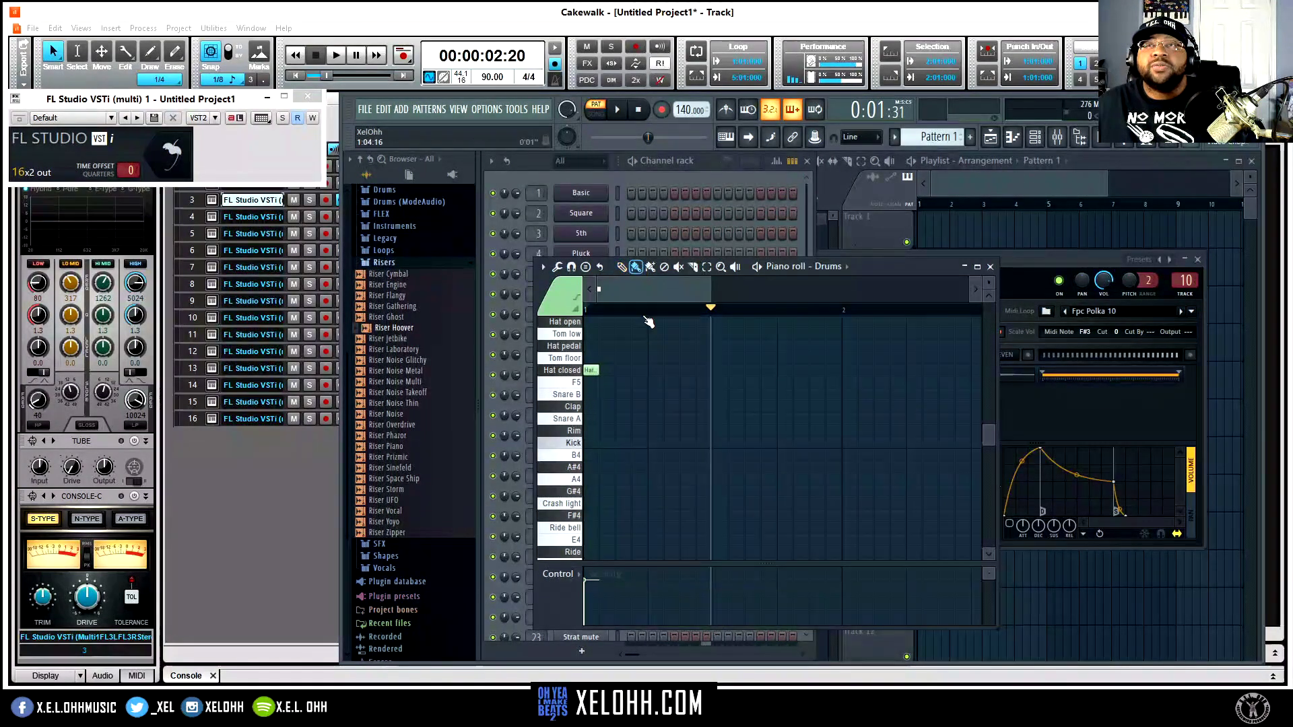
mouse_move(608, 372)
left_mouse_down()
mouse_move(824, 370)
mouse_move(832, 385)
left_mouse_up()
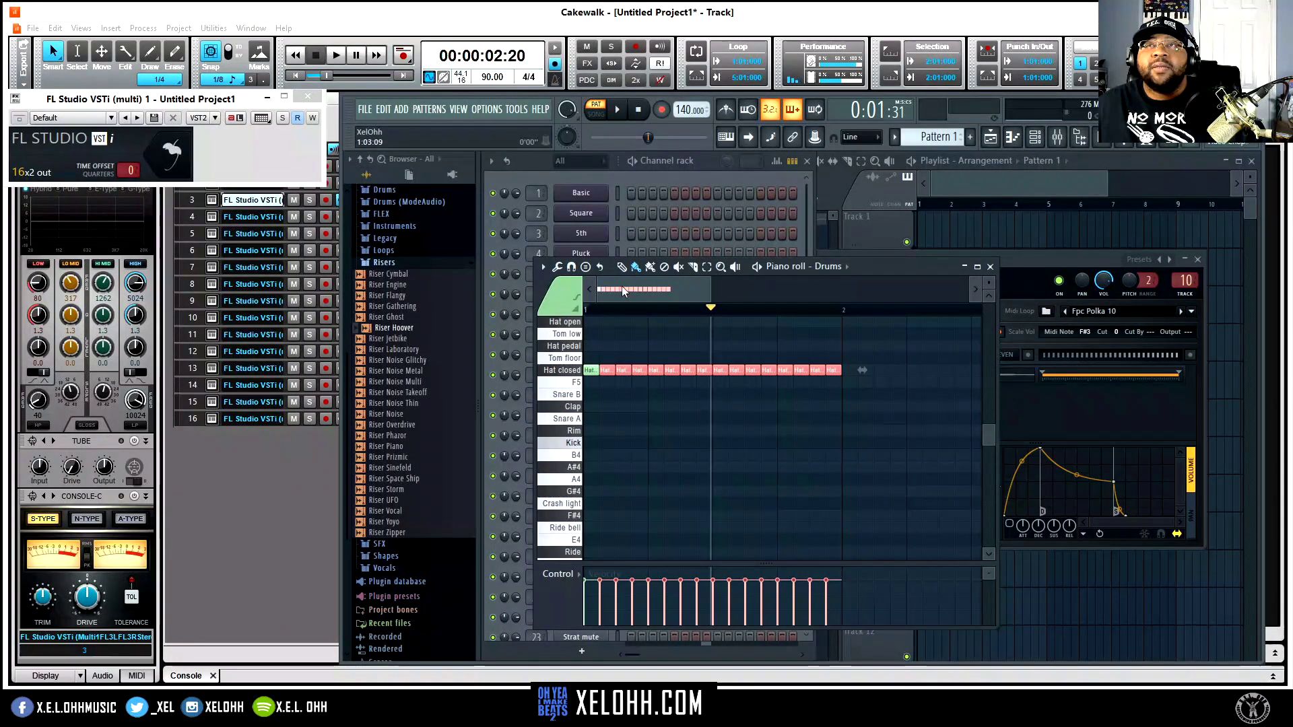
Draw Kick notes on steps 1 and 9 and Snare A notes on steps 4 and 12 of bar 1
left_click(621, 268)
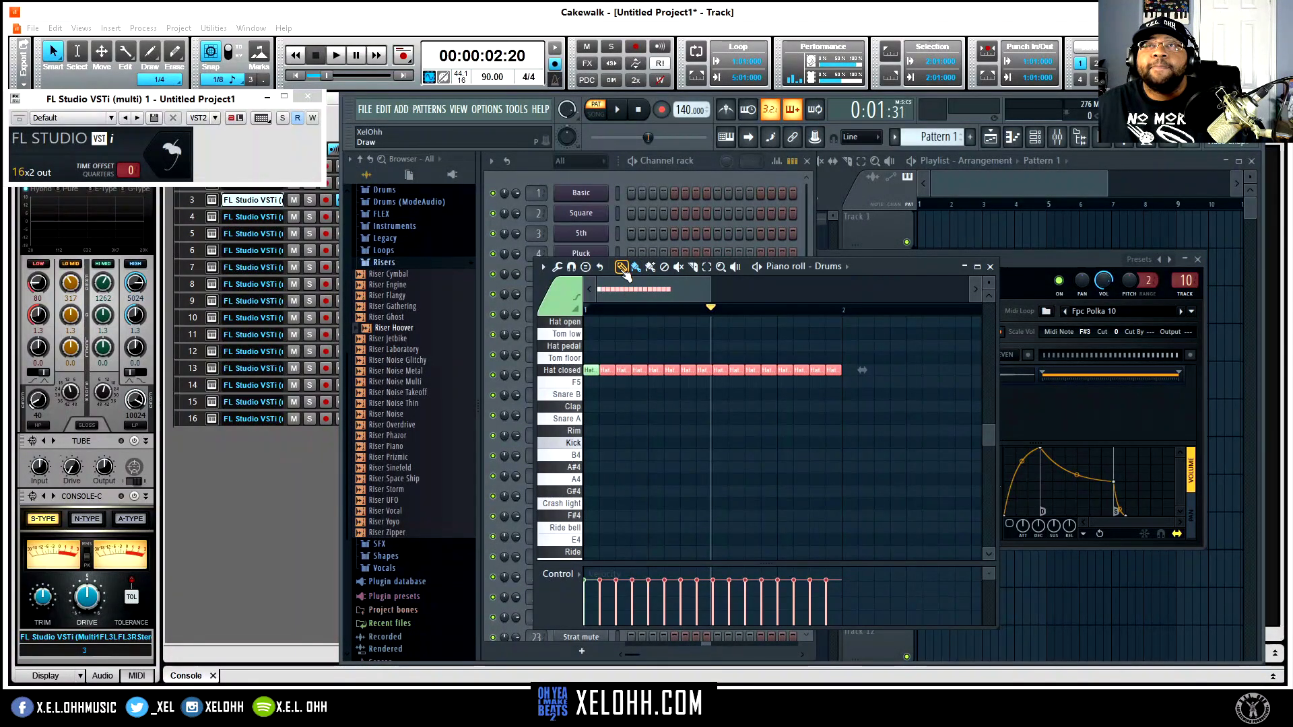
left_click(587, 445)
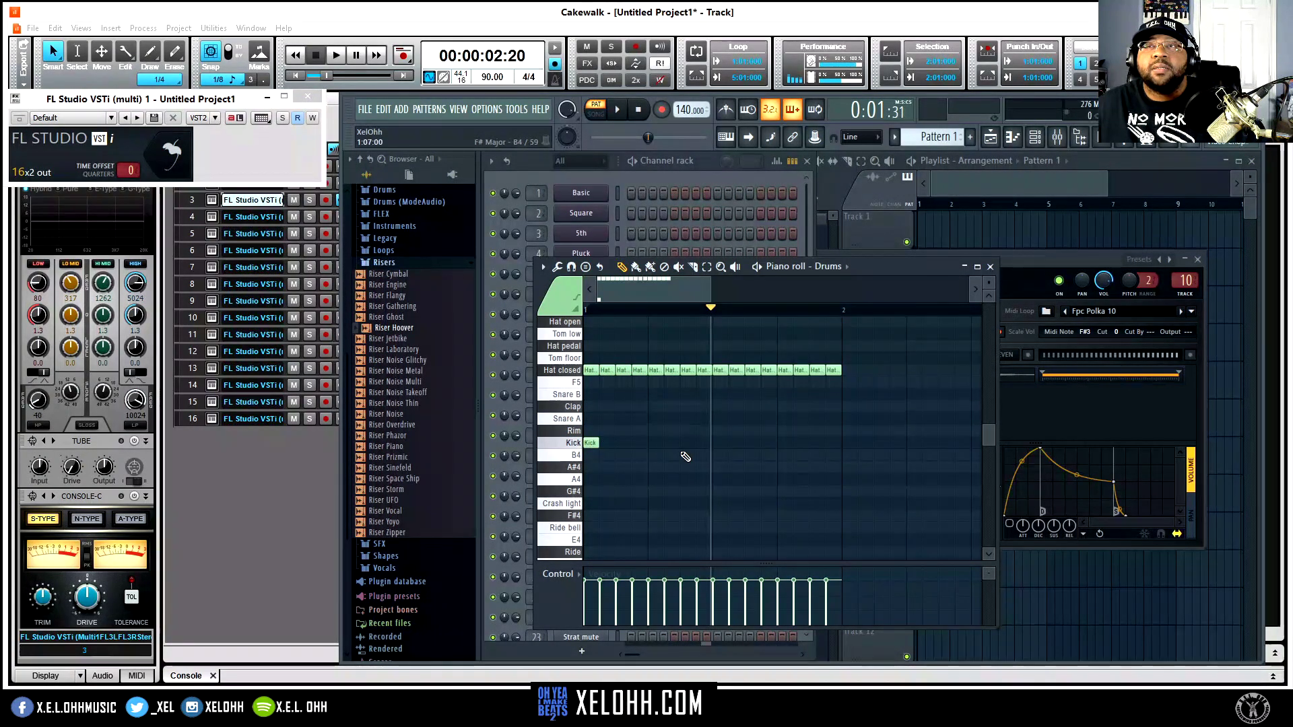
left_click(717, 443)
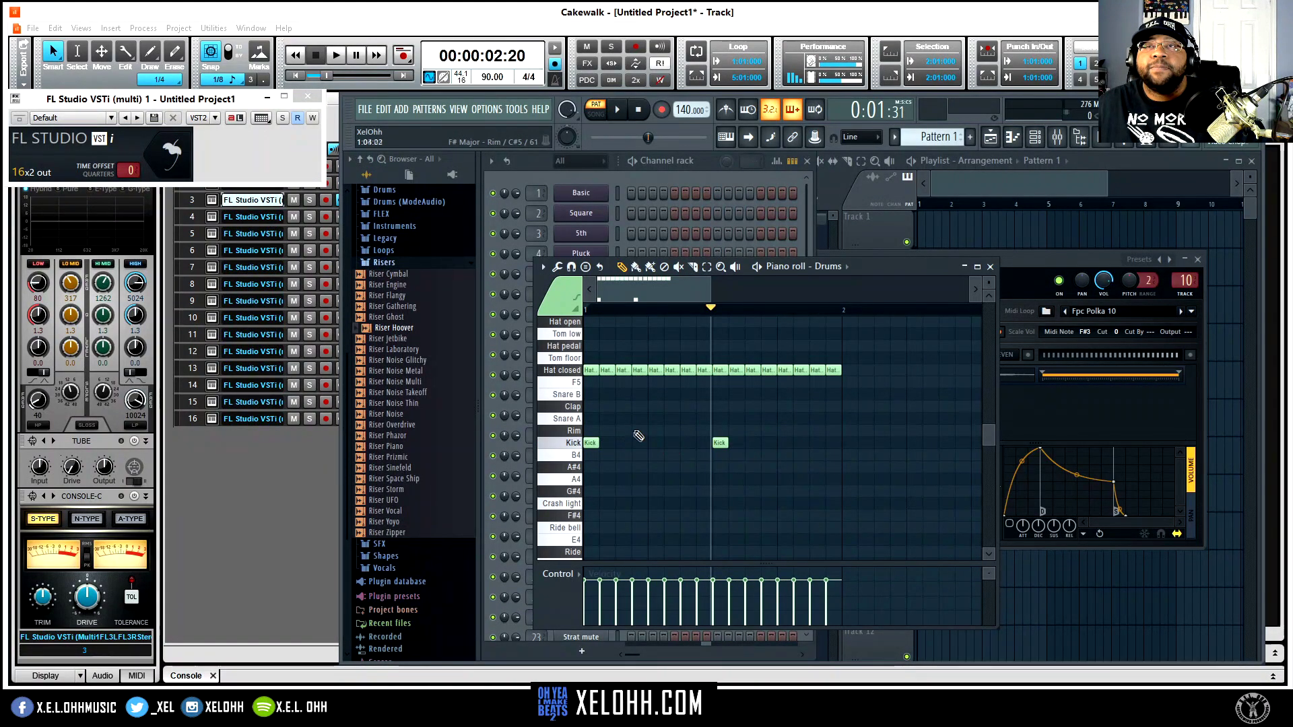
left_click(639, 419)
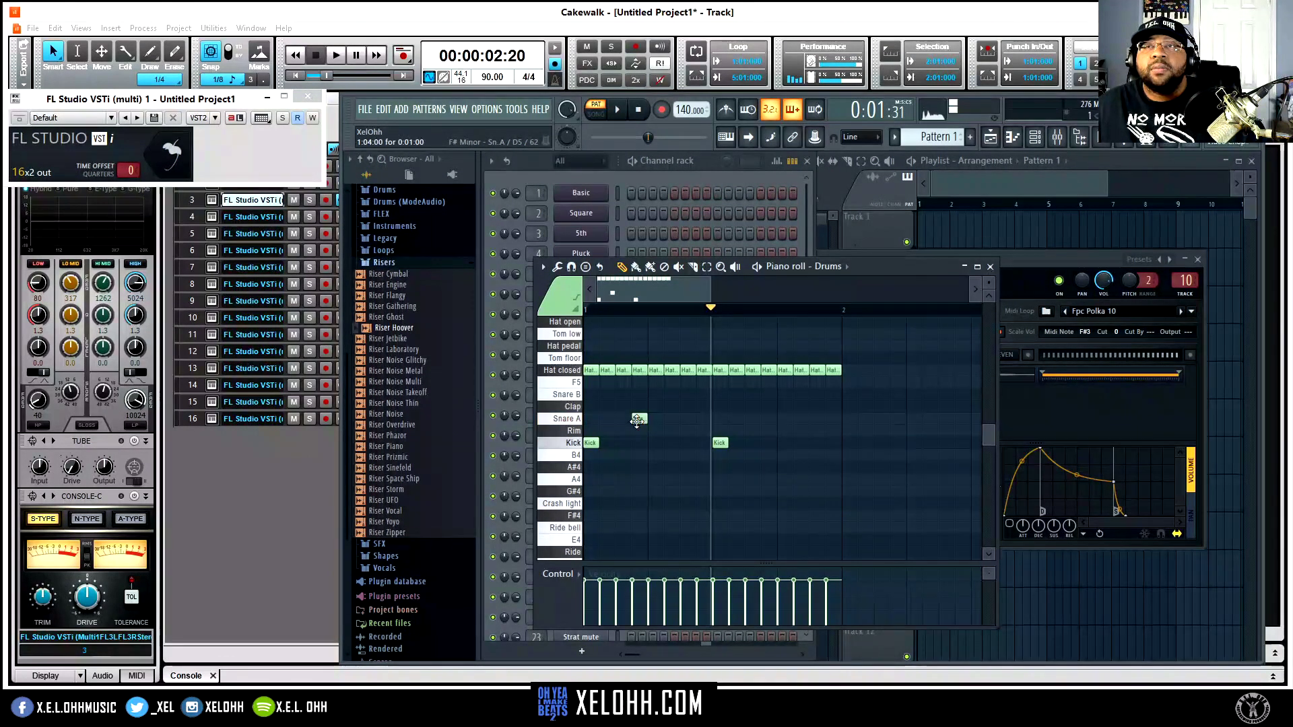
left_click(768, 419)
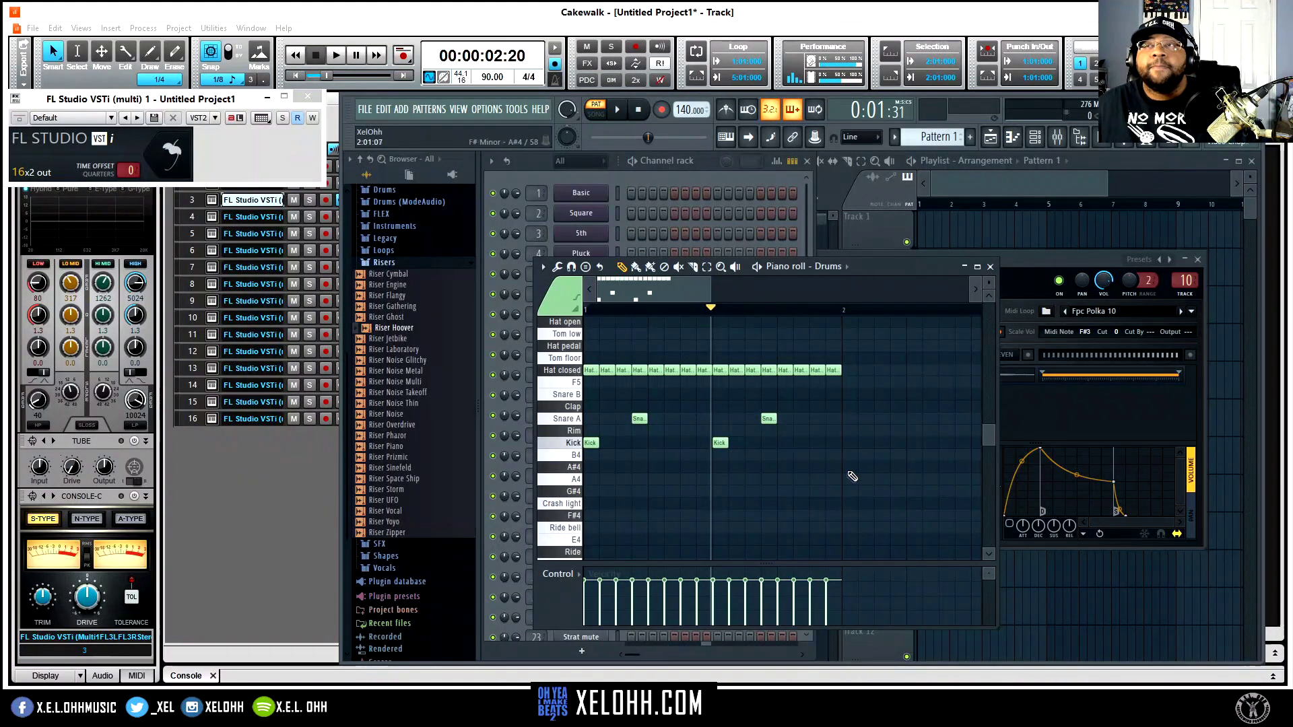
Select all drum notes in bar 1 and copy them into bar 2 of the piano roll
left_click_drag(850, 472, 520, 343)
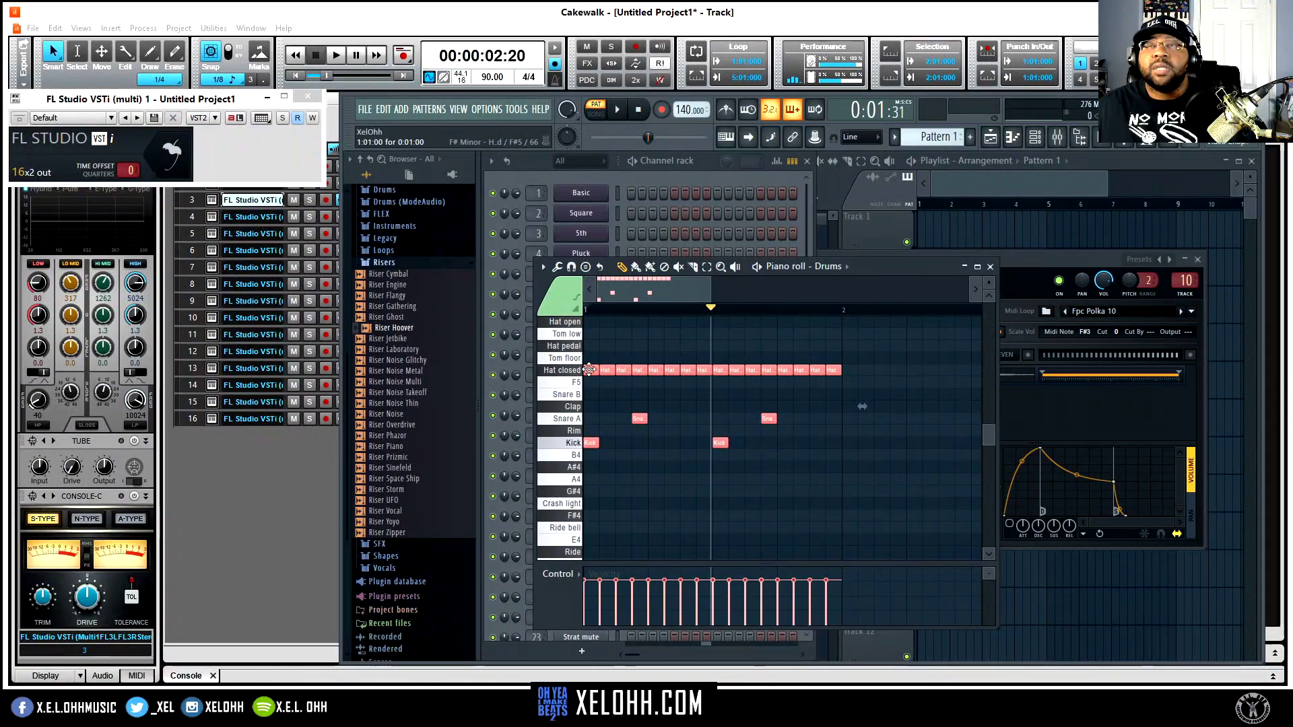
left_click_drag(589, 370, 844, 382)
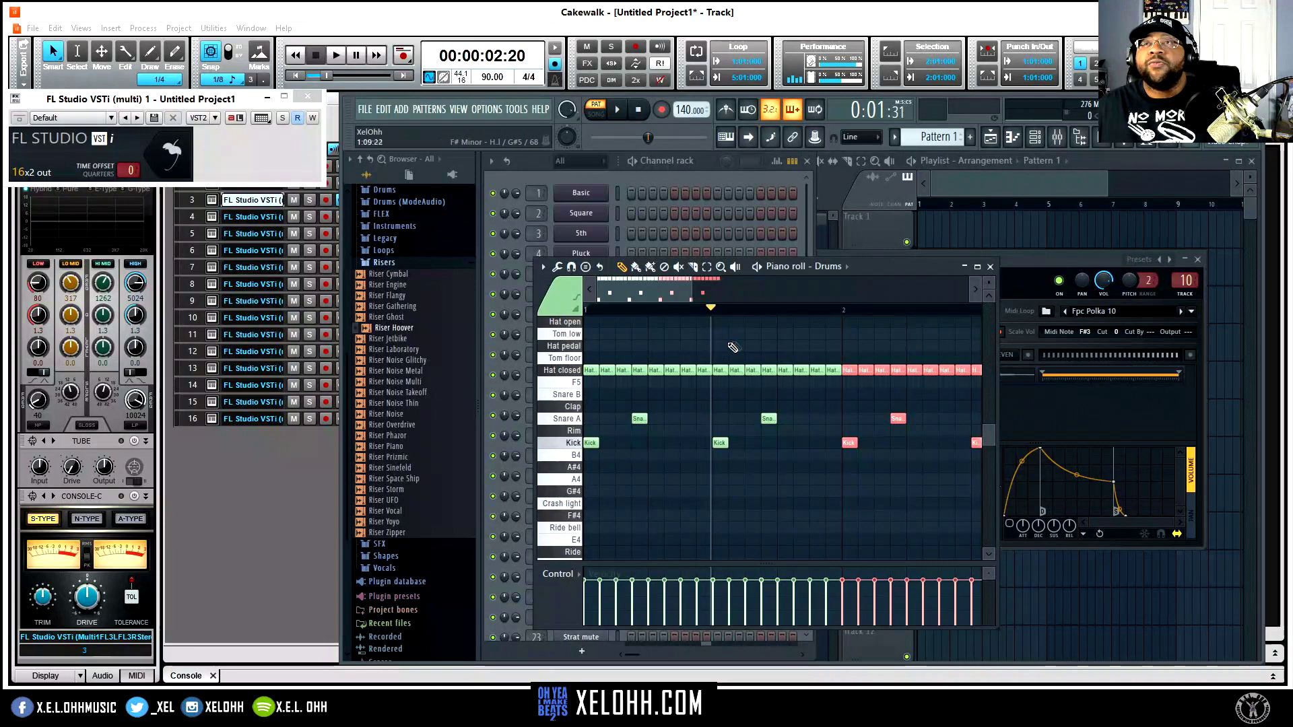
left_click_drag(972, 290, 972, 290)
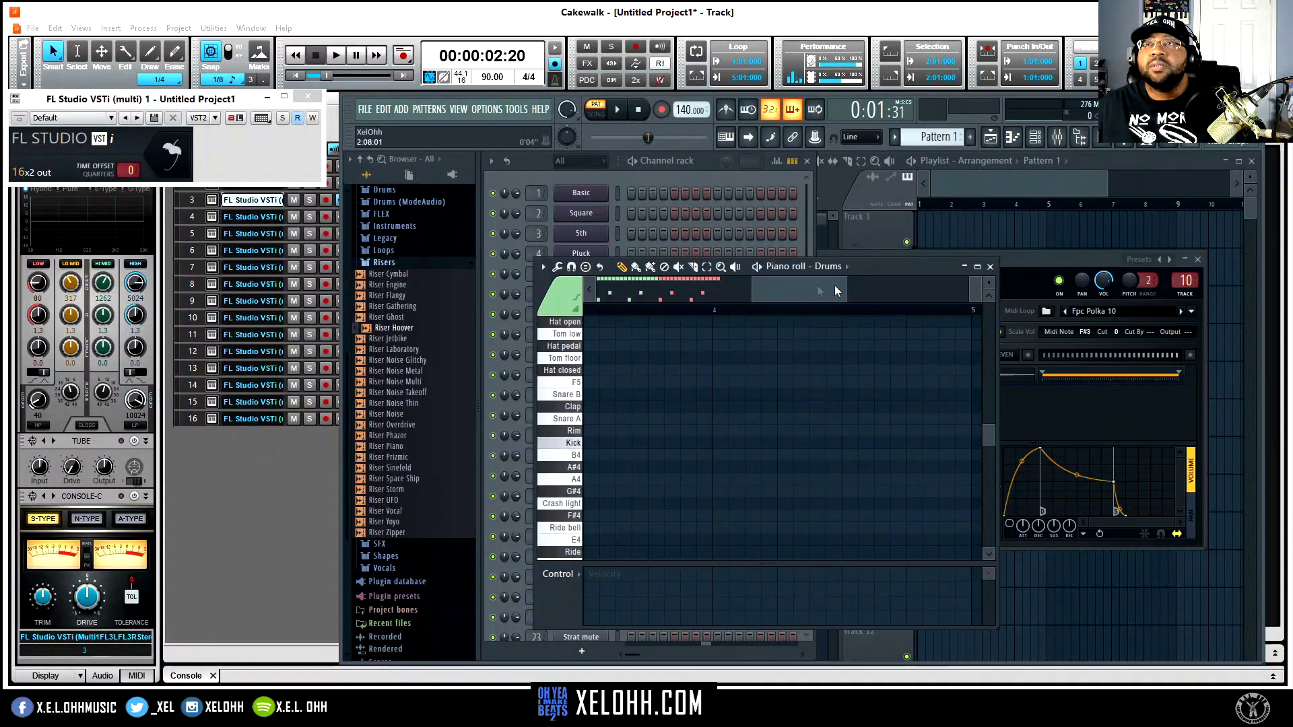
Switch playback to song mode and place two Pattern 1 clips back to back on playlist Track 1, starting at bar 2
left_click_drag(789, 288, 556, 292)
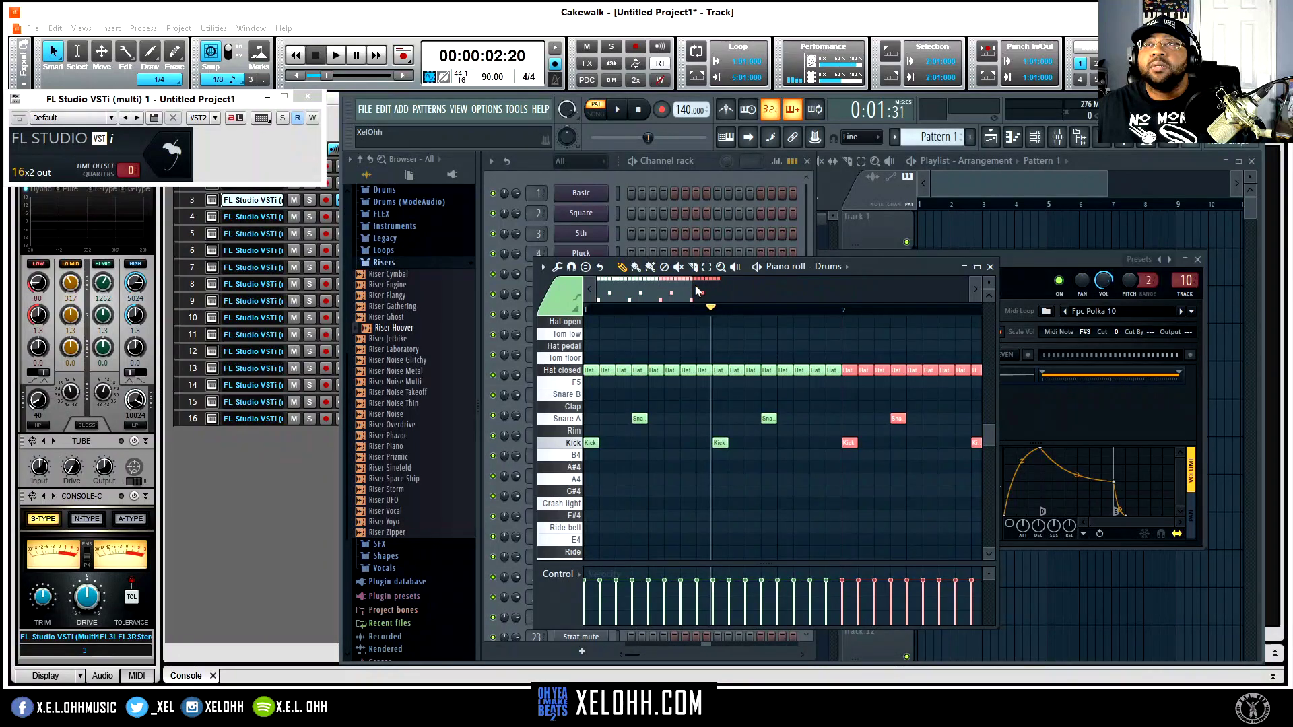
left_click_drag(691, 286, 823, 300)
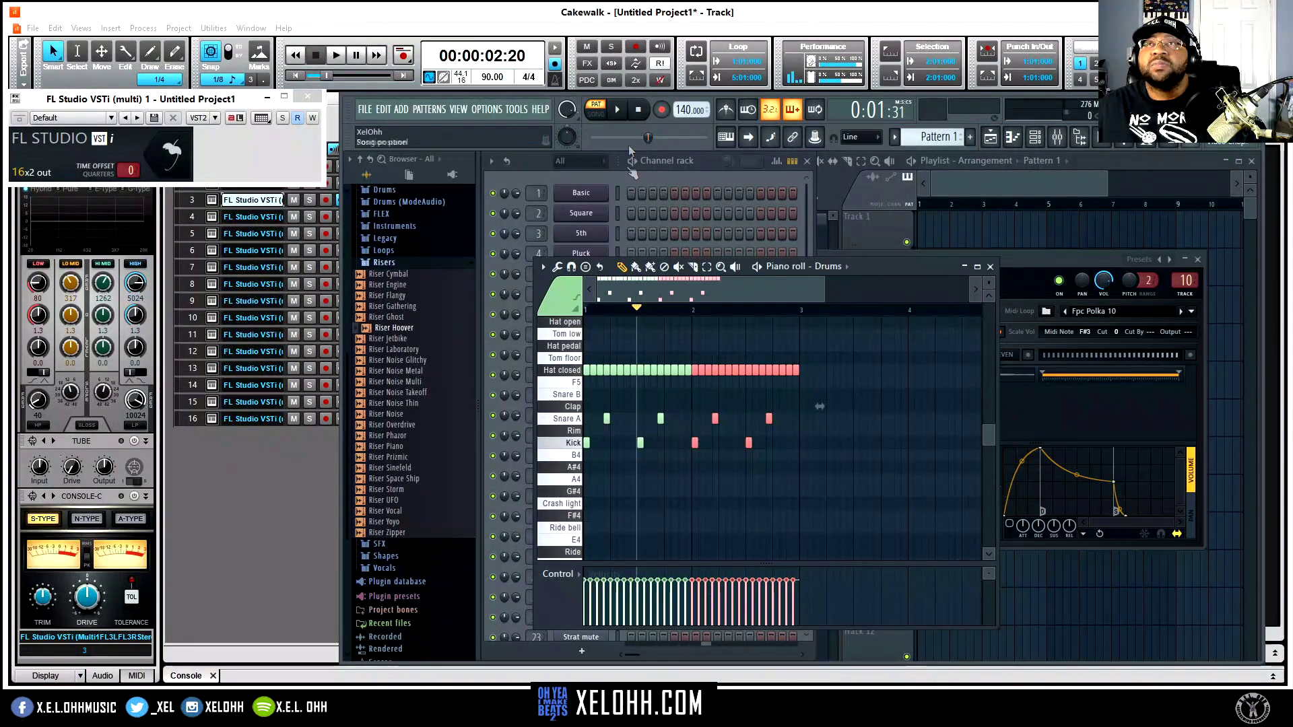
left_click(1151, 174)
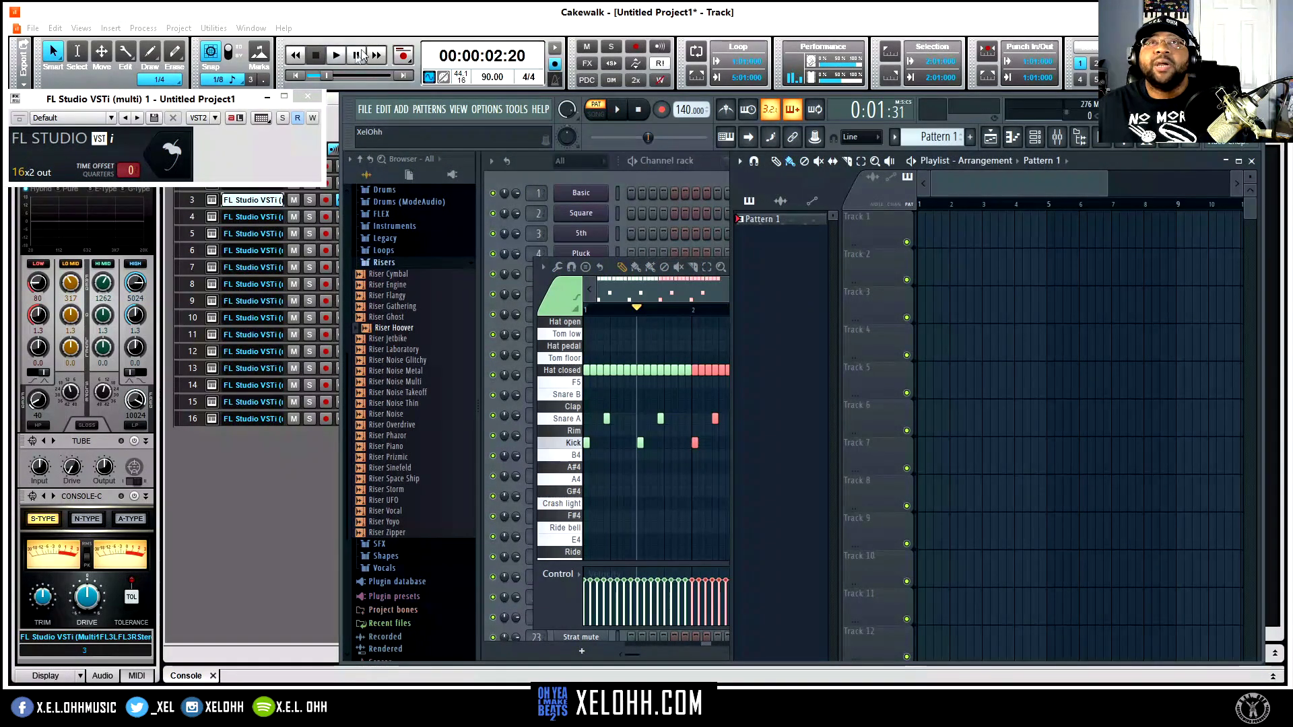
left_click(596, 114)
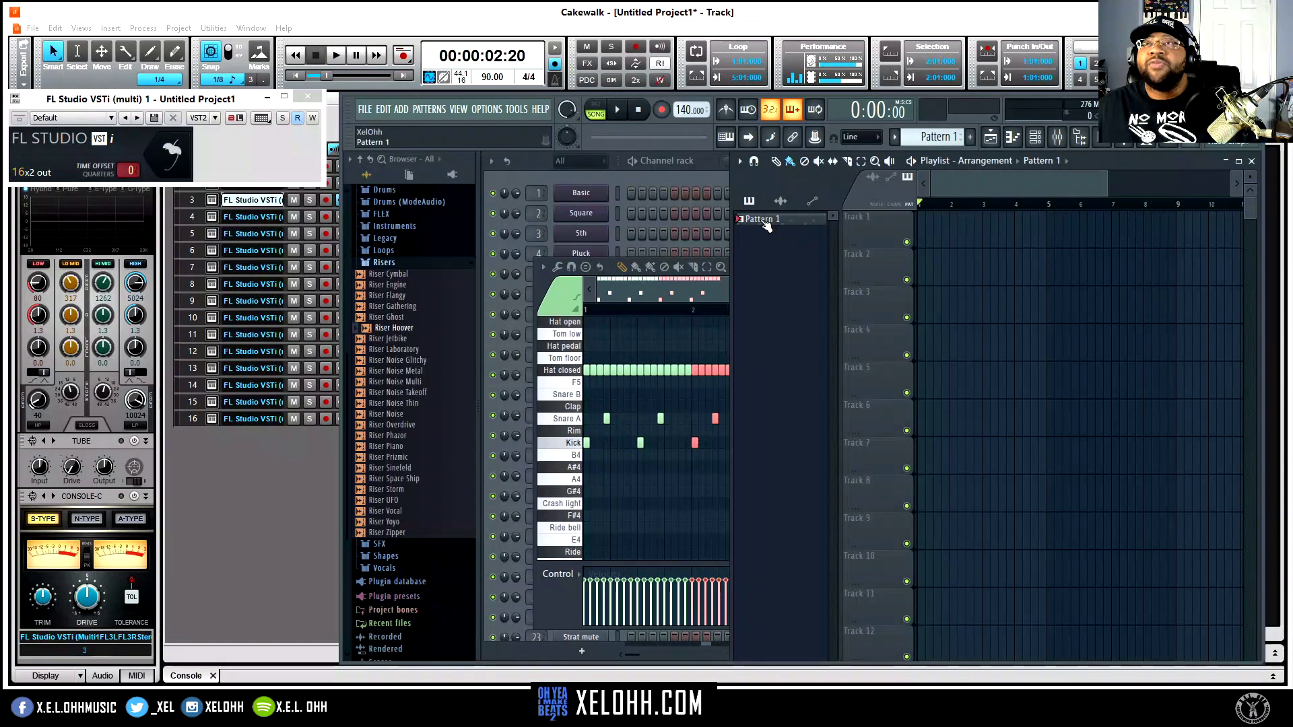
left_click_drag(766, 225, 951, 240)
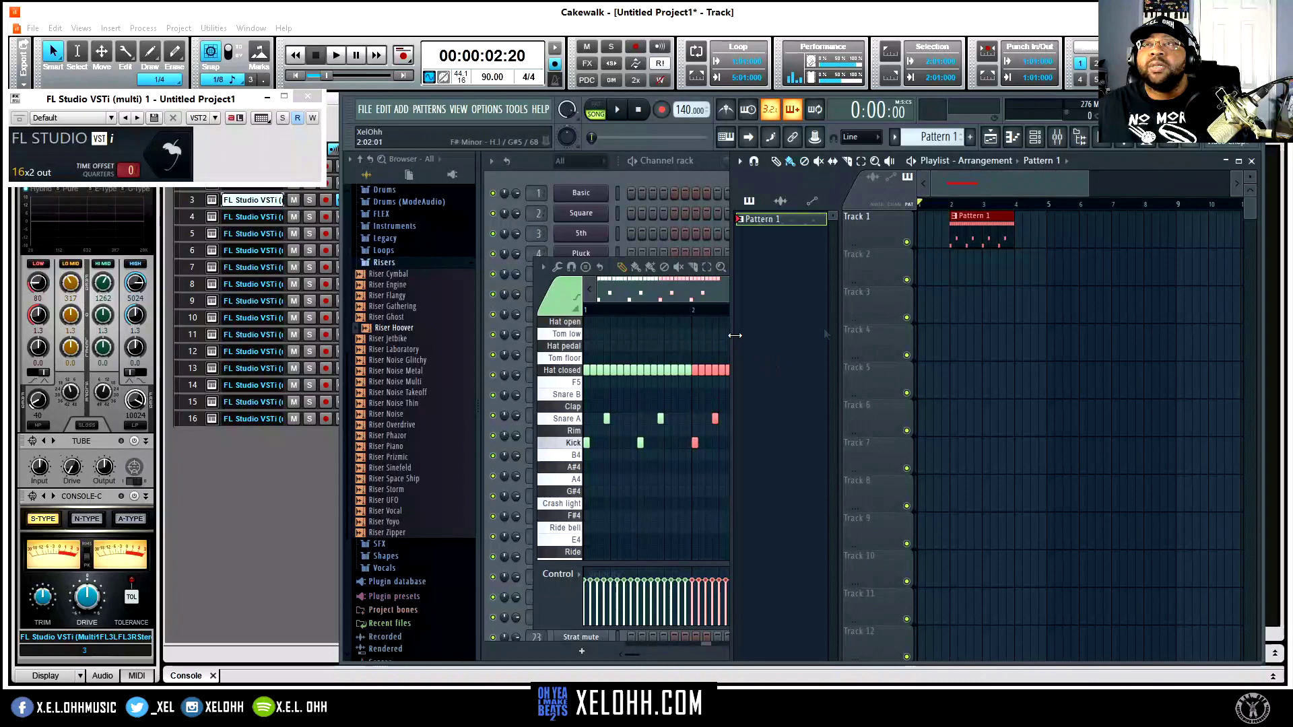
left_click(1025, 231)
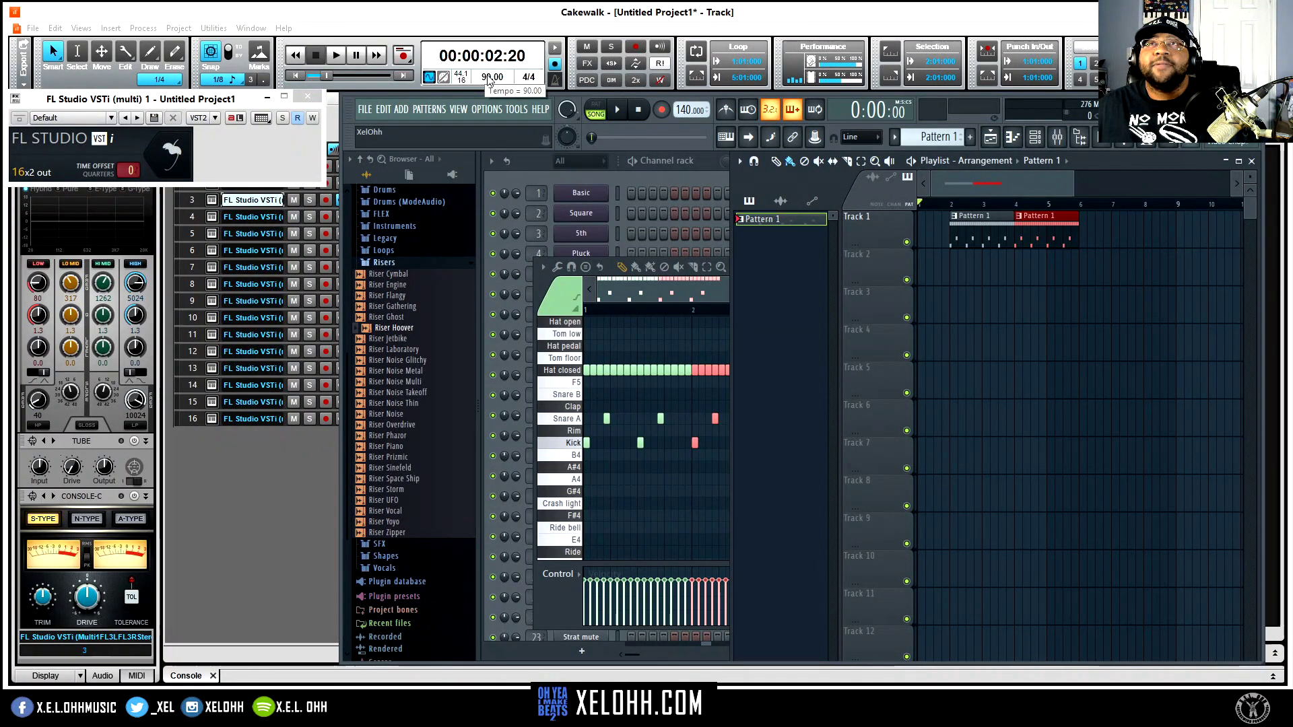
Check FL Studio's audio settings for the Slave tempo option and close the settings
left_click(485, 110)
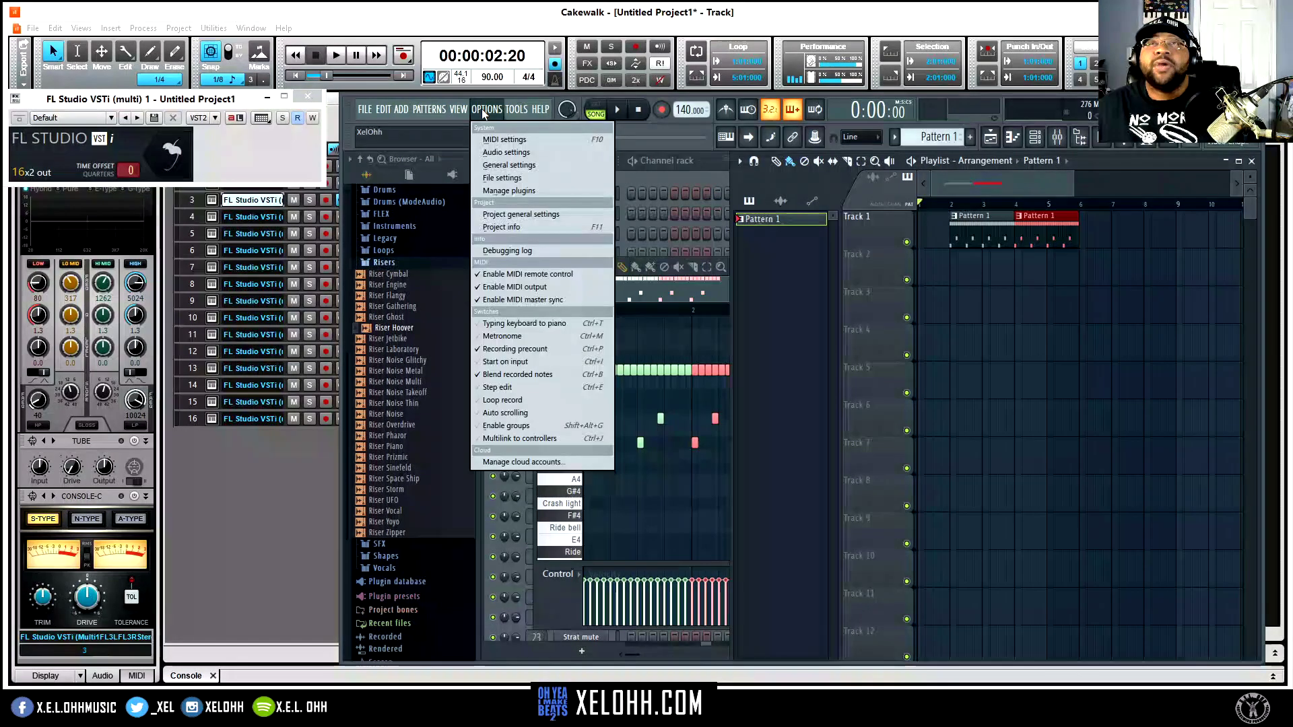
left_click(511, 154)
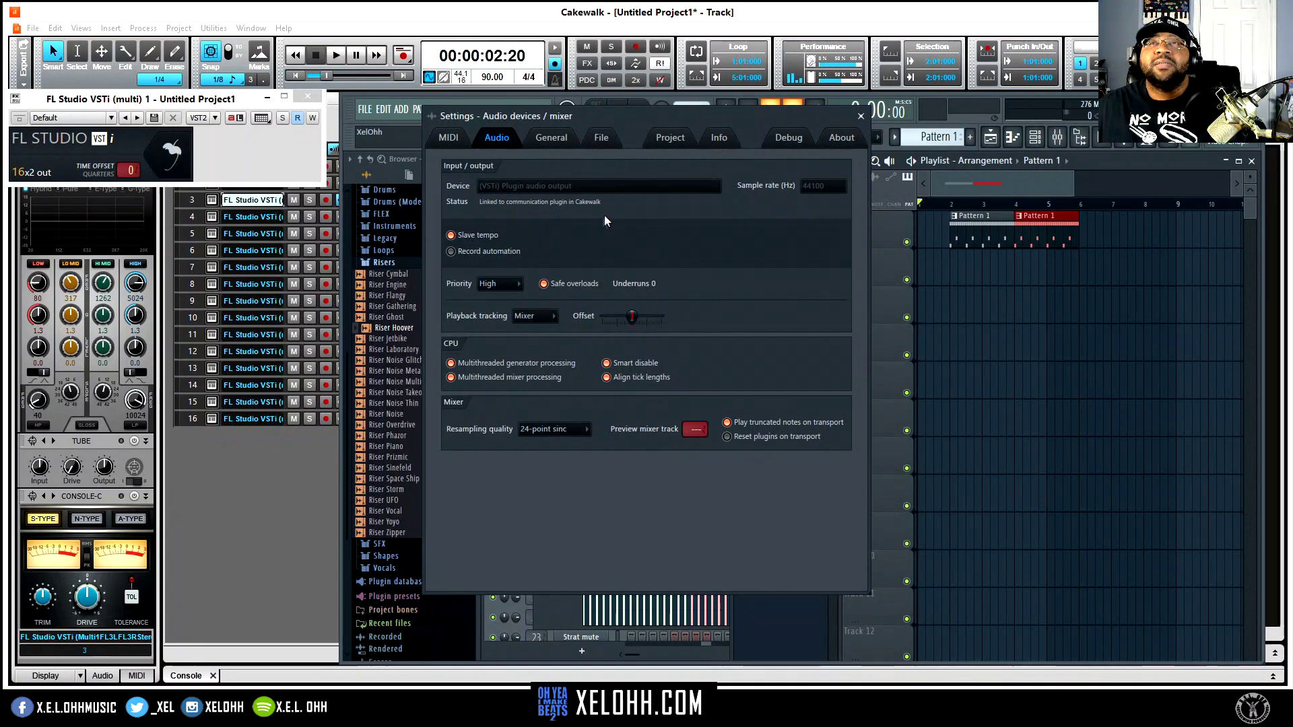
left_click(861, 117)
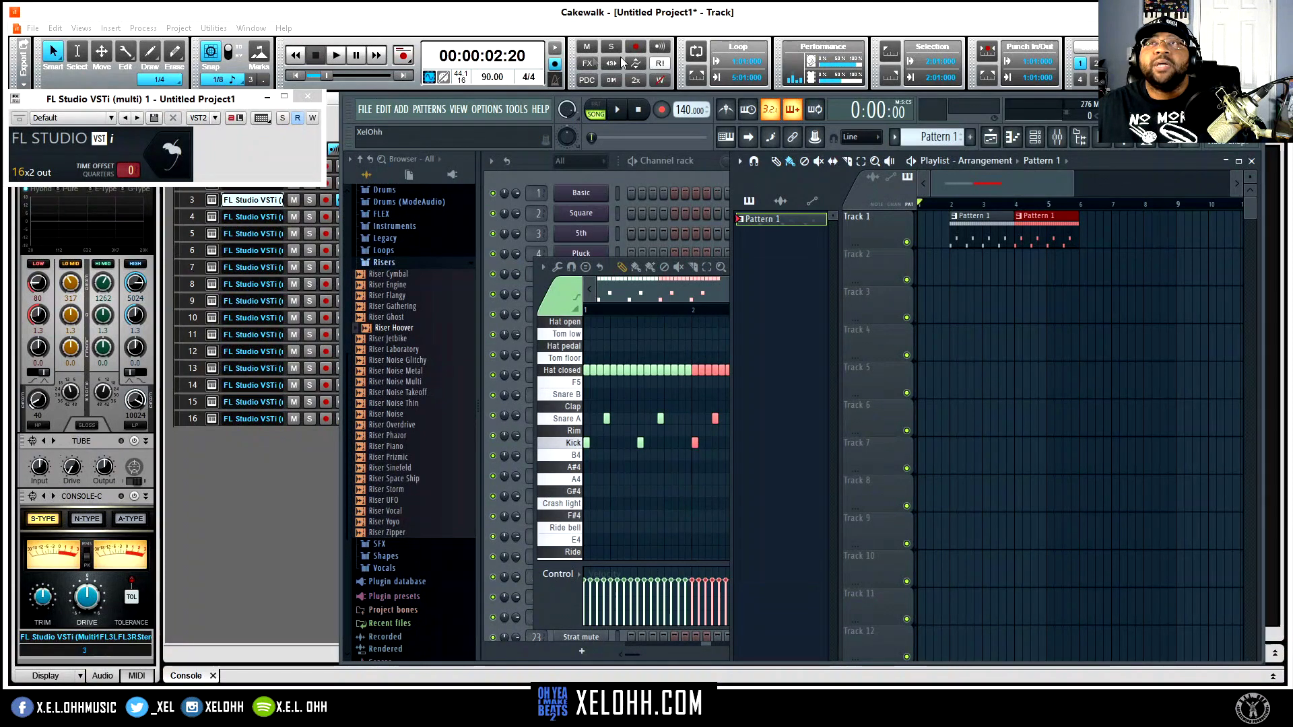
Switch to Cakewalk, return to the project start, and play the recorded part together with the drums
left_click(535, 24)
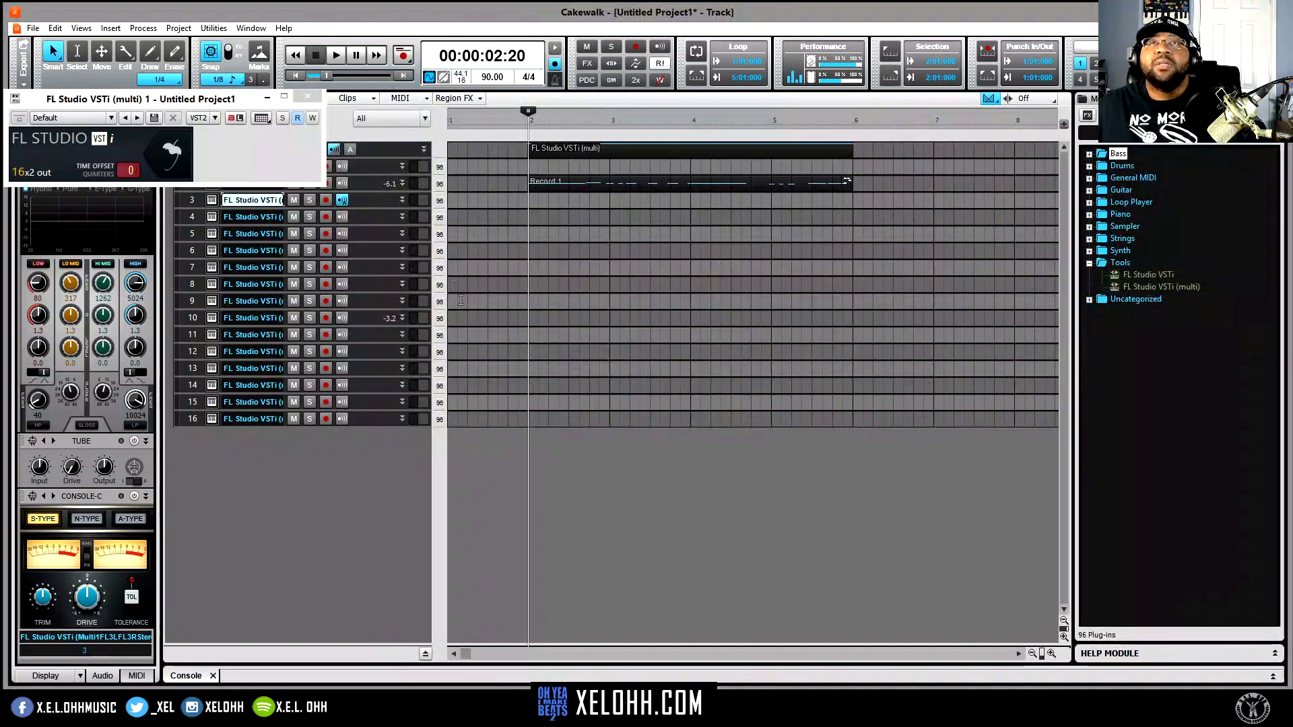
left_click(336, 56)
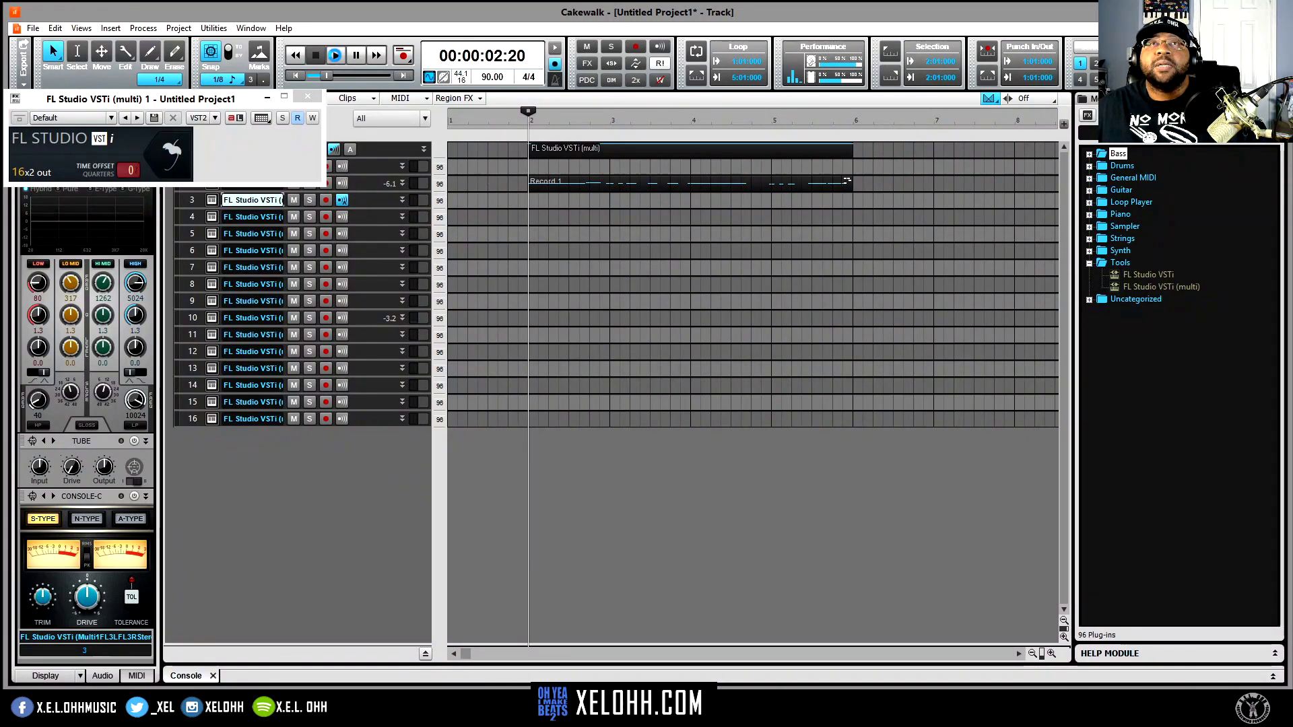
left_click(316, 56)
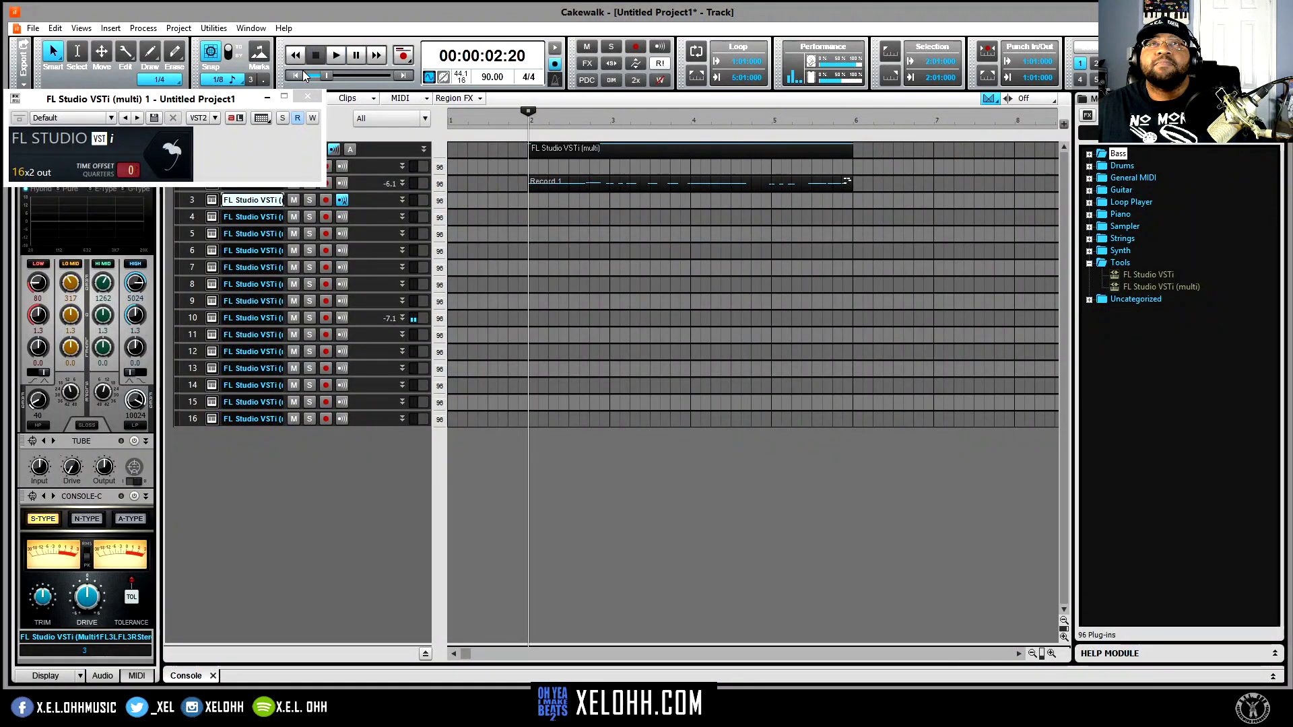
left_click(296, 75)
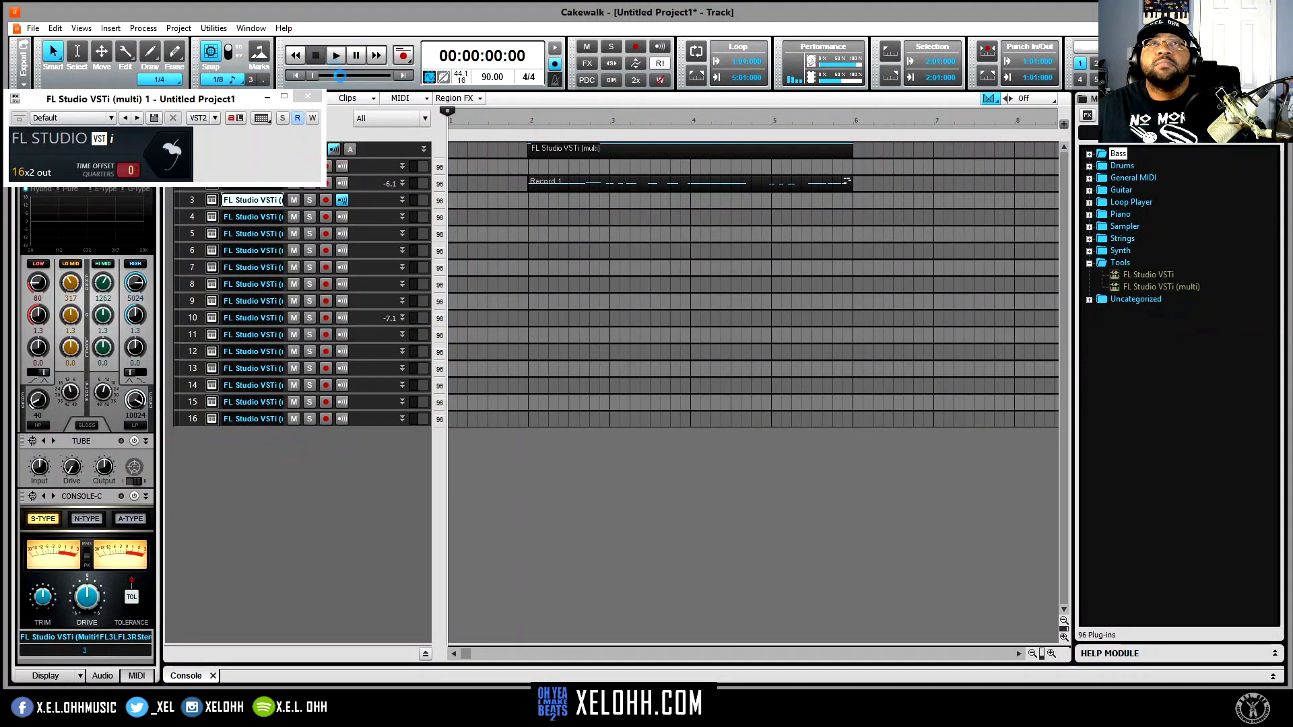
key("space")
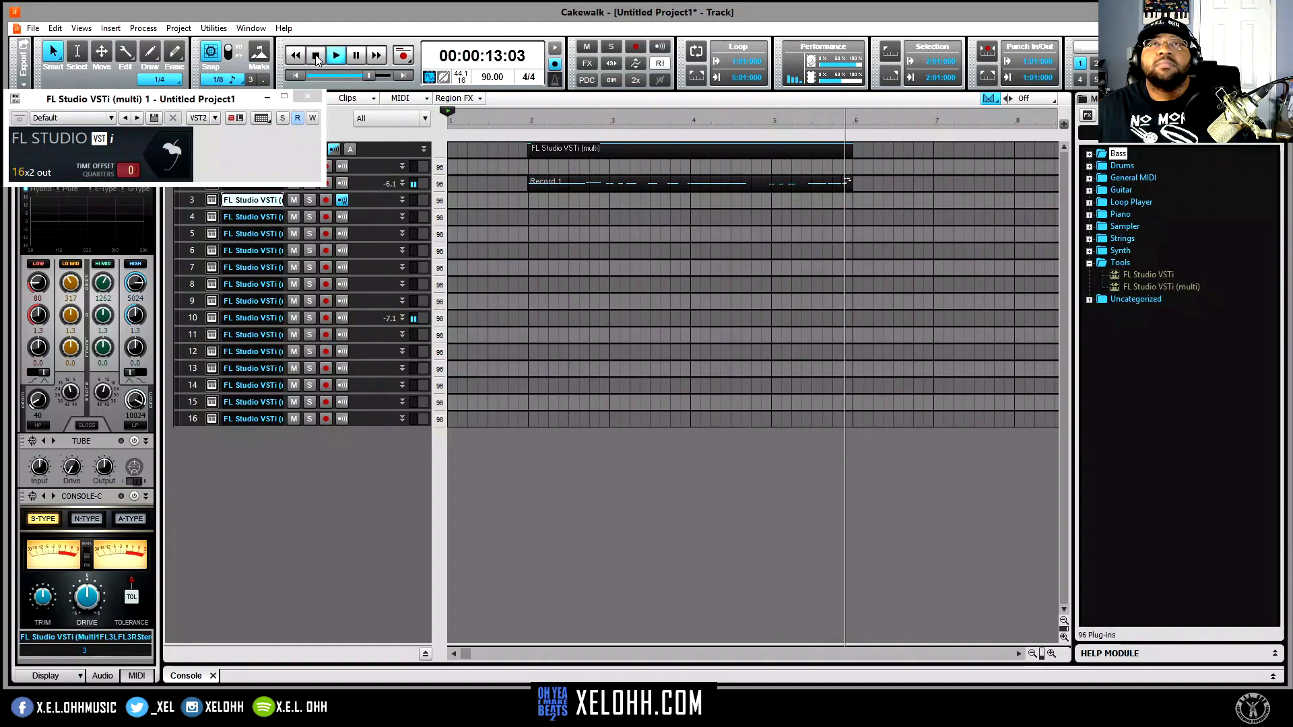
key("space")
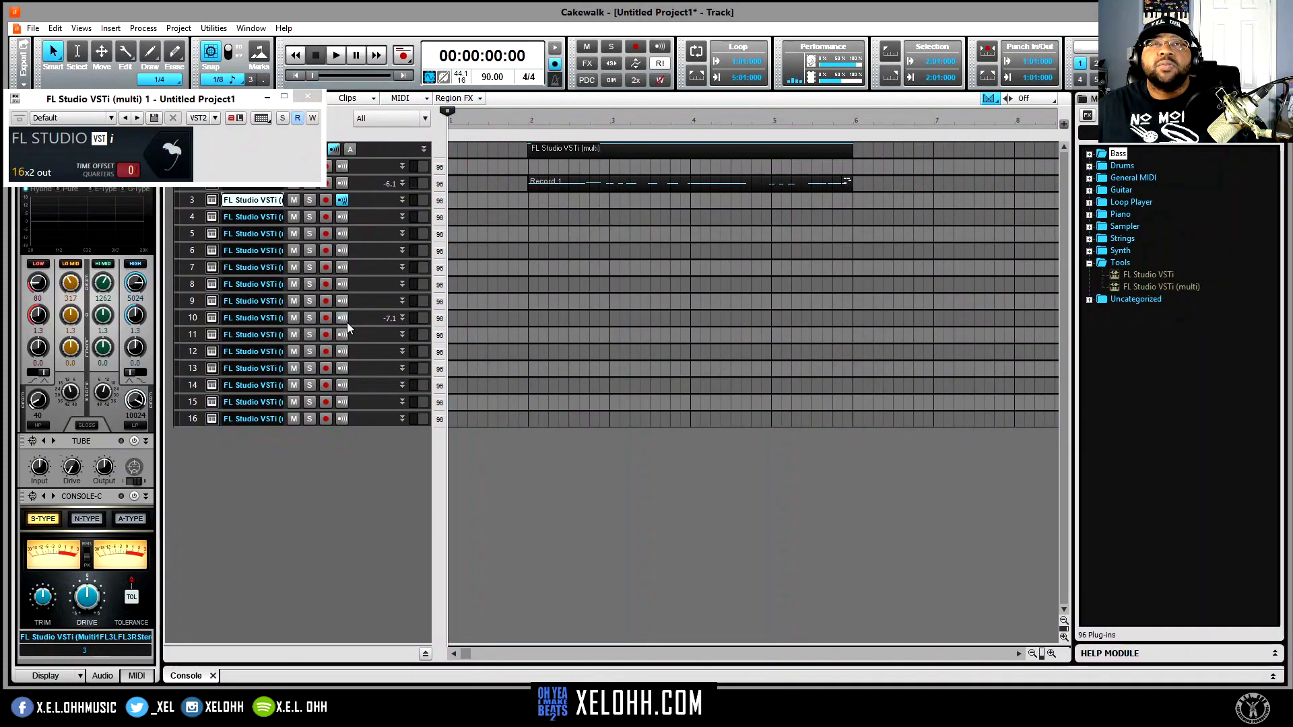
Split instrument track 10 into separate MIDI and audio tracks and enlarge both track 10 and audio track 11
left_click_drag(361, 328, 385, 389)
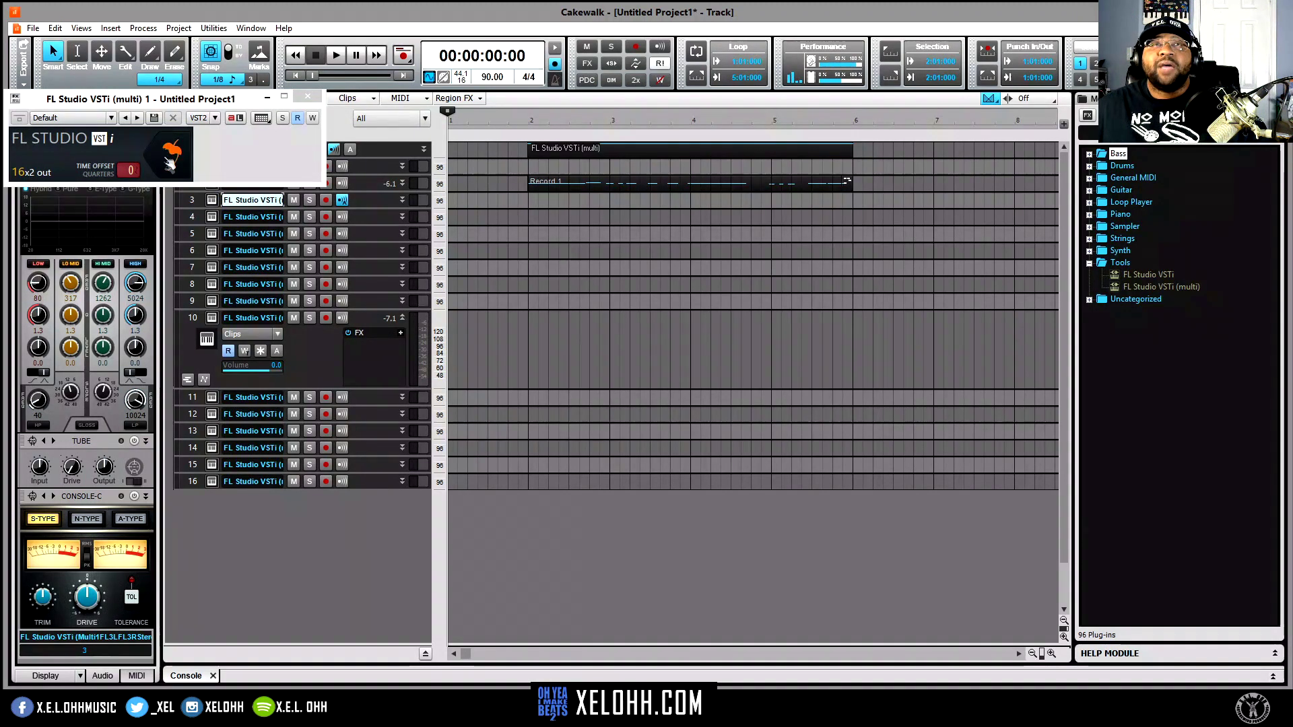
right_click(212, 315)
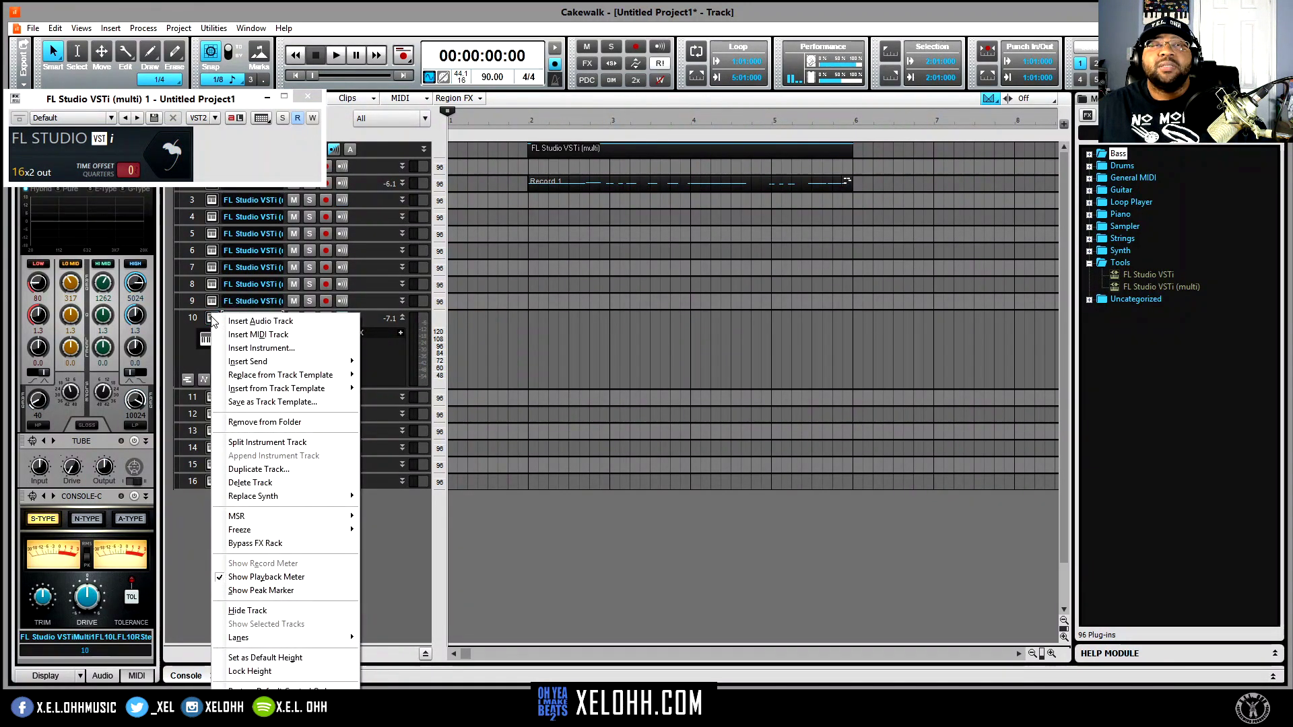
left_click(274, 442)
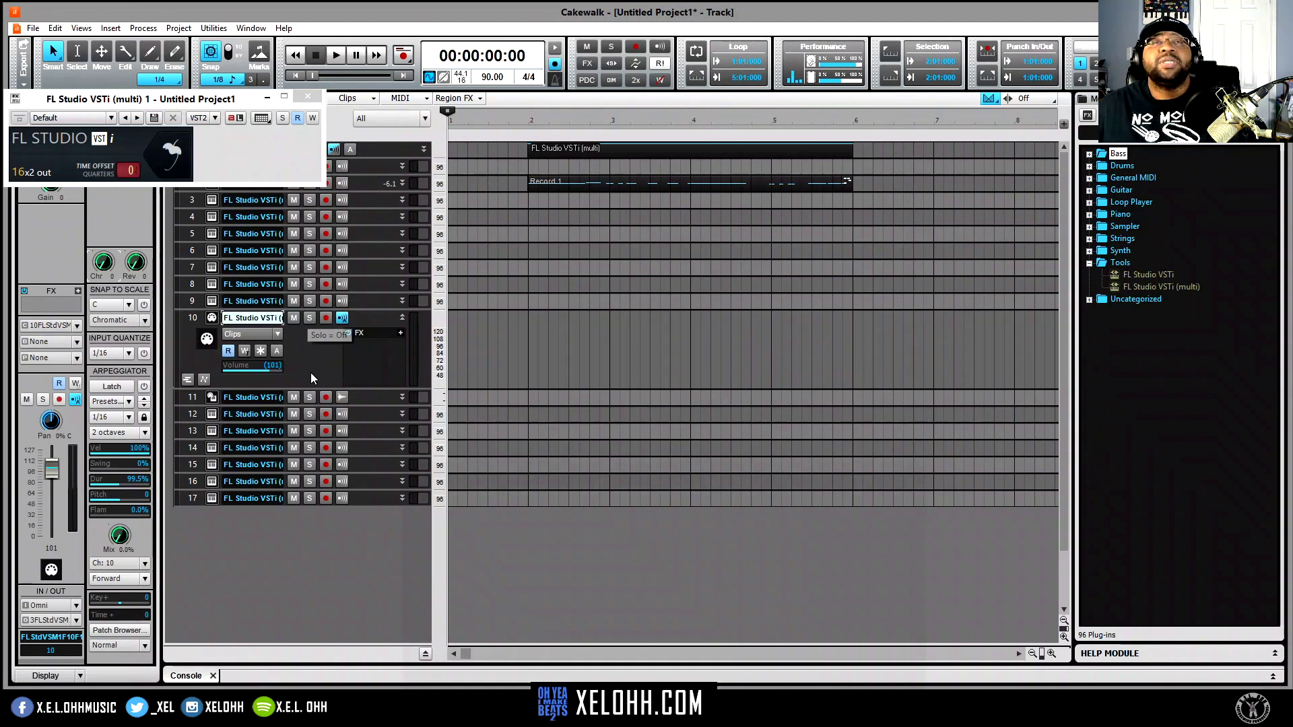
double_click(354, 406)
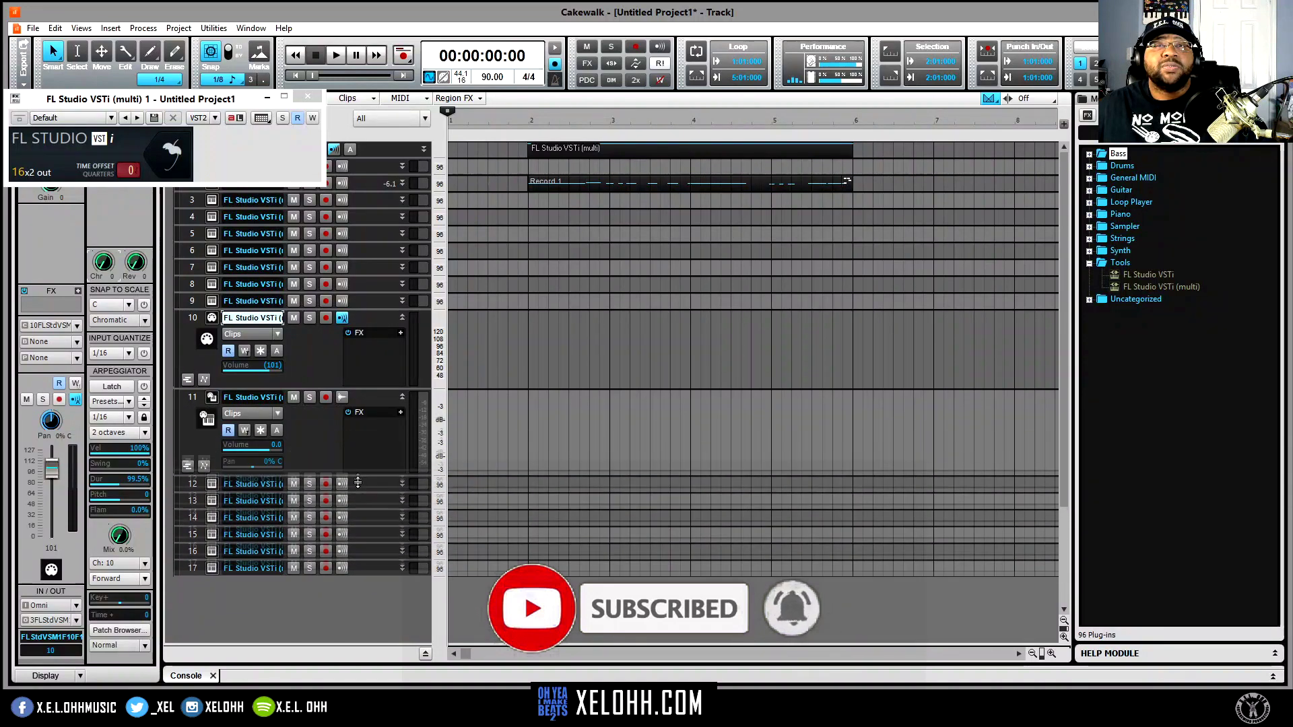
Turn on waveform preview for audio track 11 and play the project from the start
left_click(342, 398)
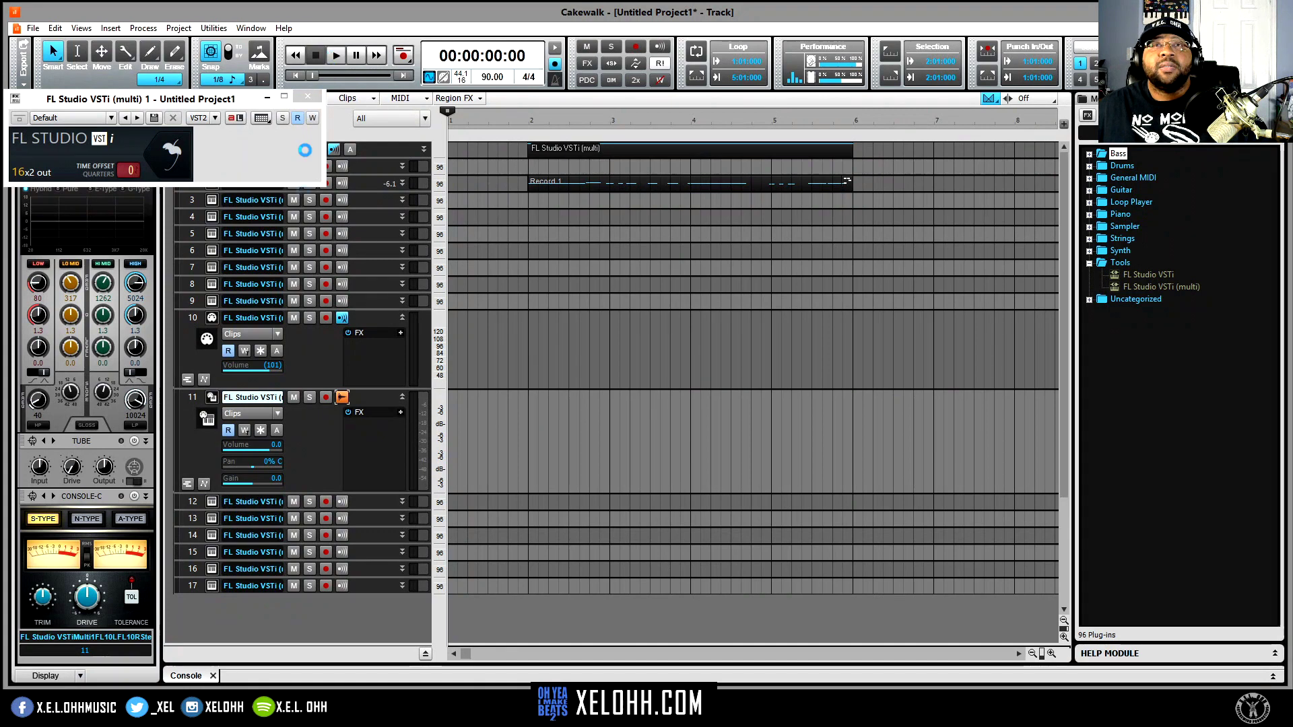
key("space")
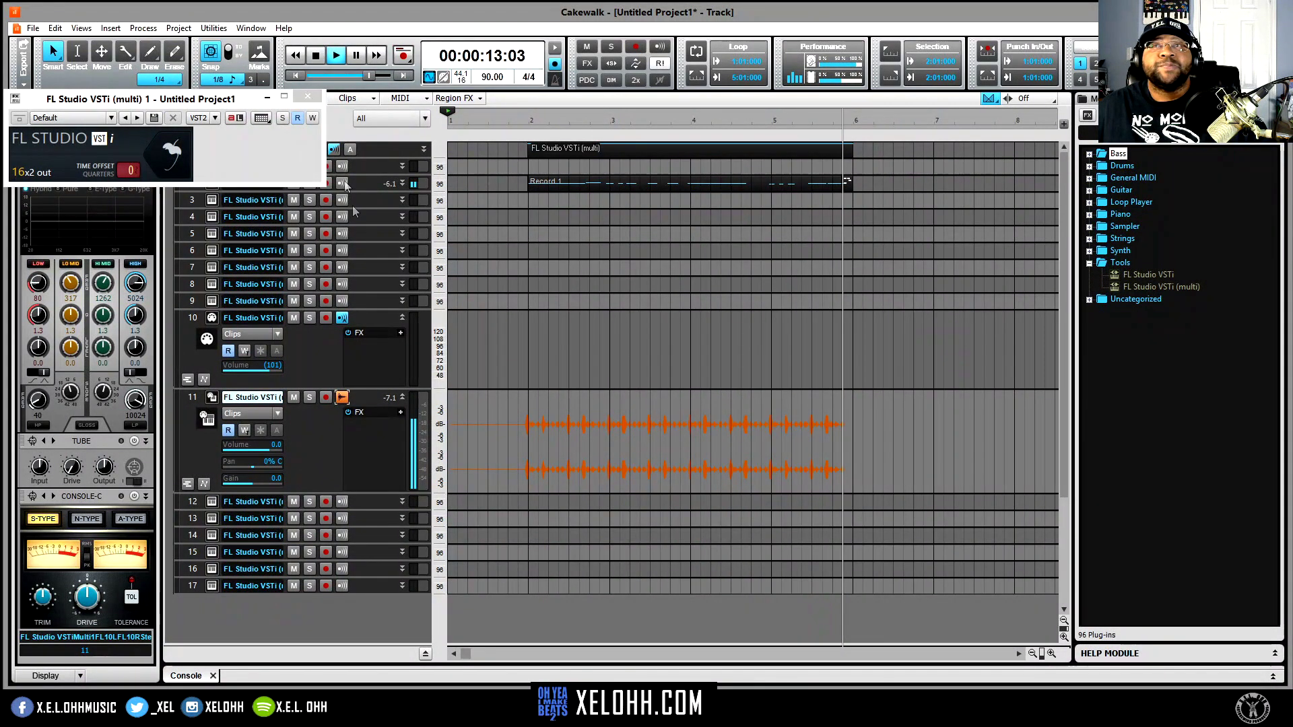
key("space")
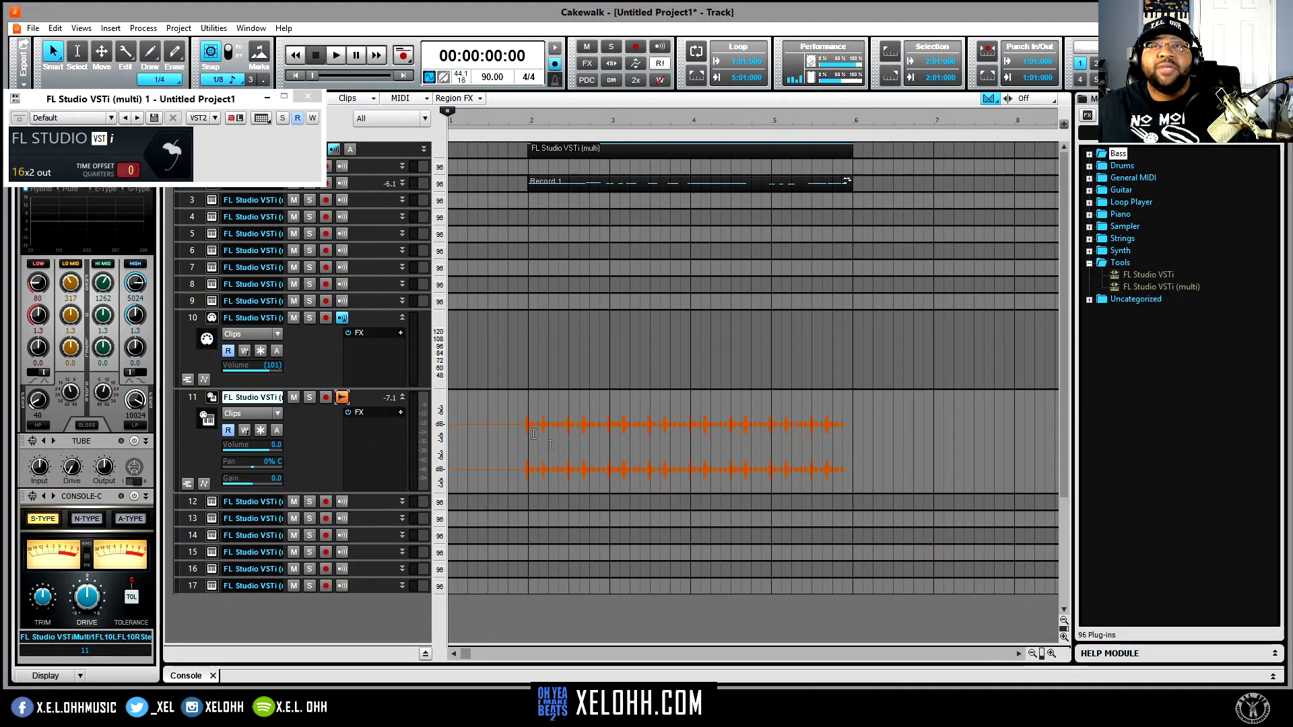
Arm audio track 11, record the drum output from the project start, disarm the track, and enlarge track 2
left_click(326, 399)
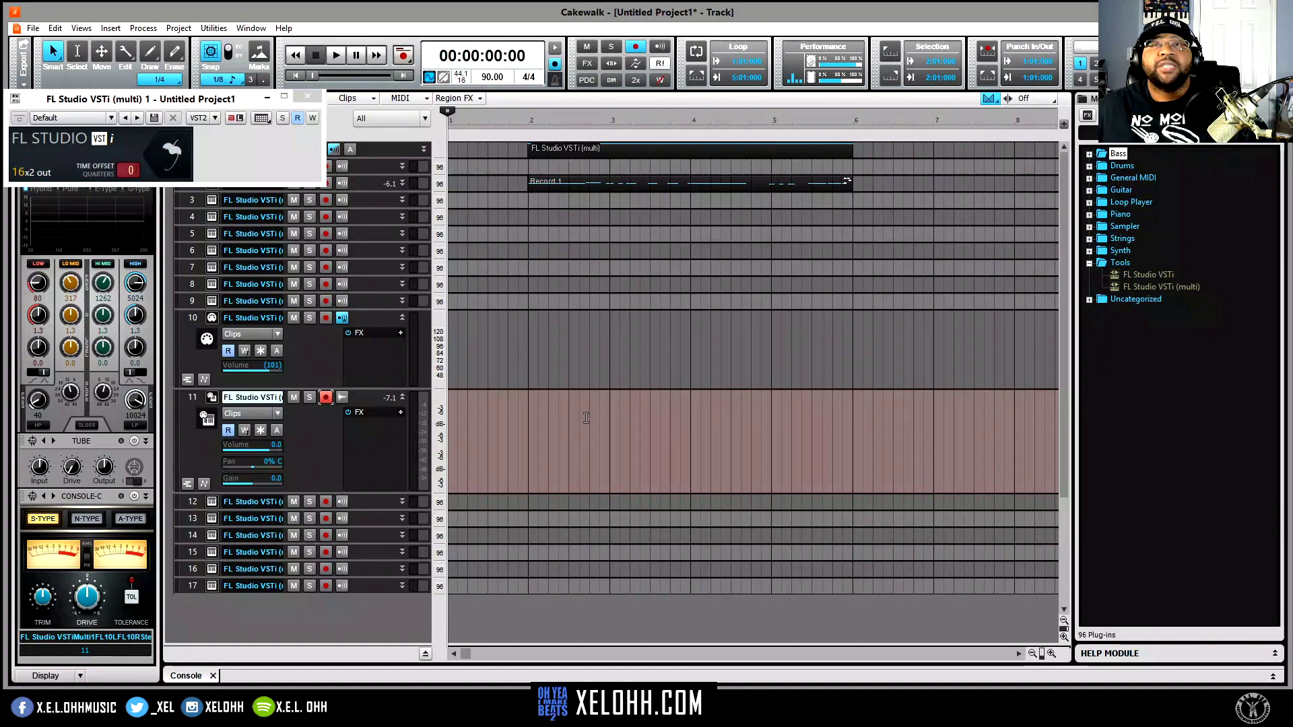
left_click(402, 58)
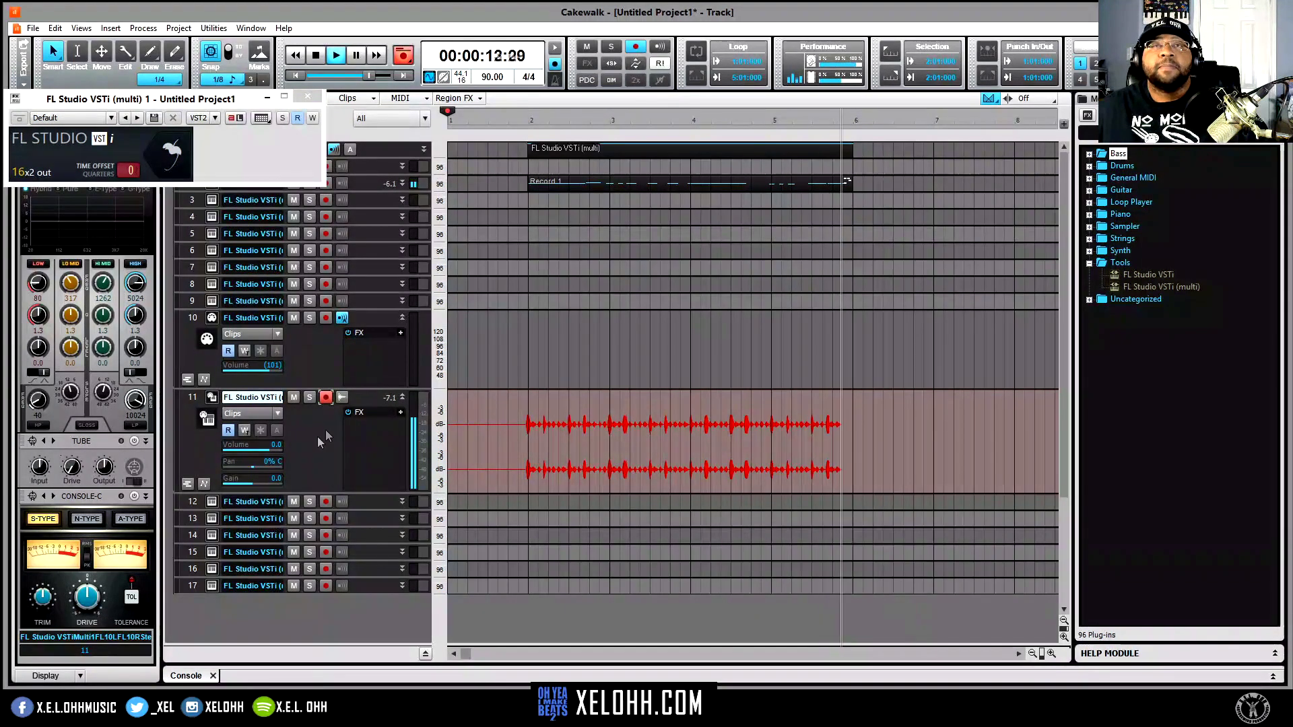
left_click(315, 55)
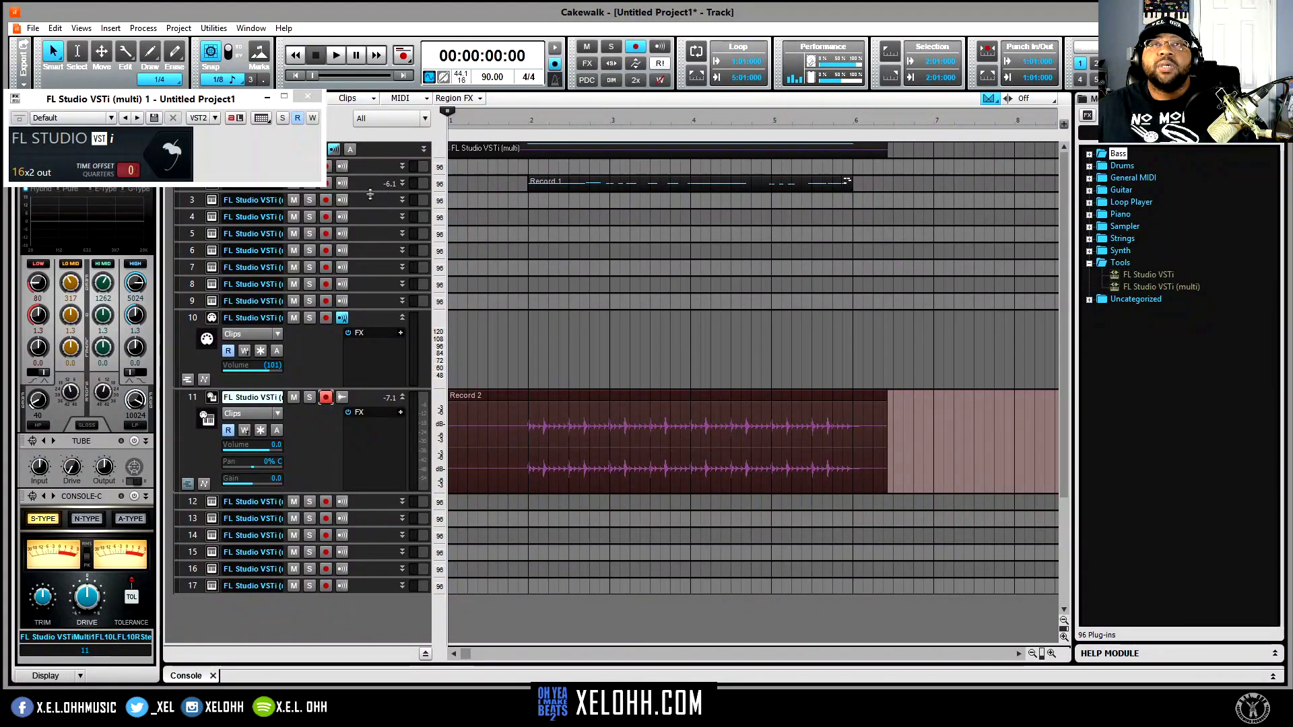
left_click_drag(371, 194, 386, 235)
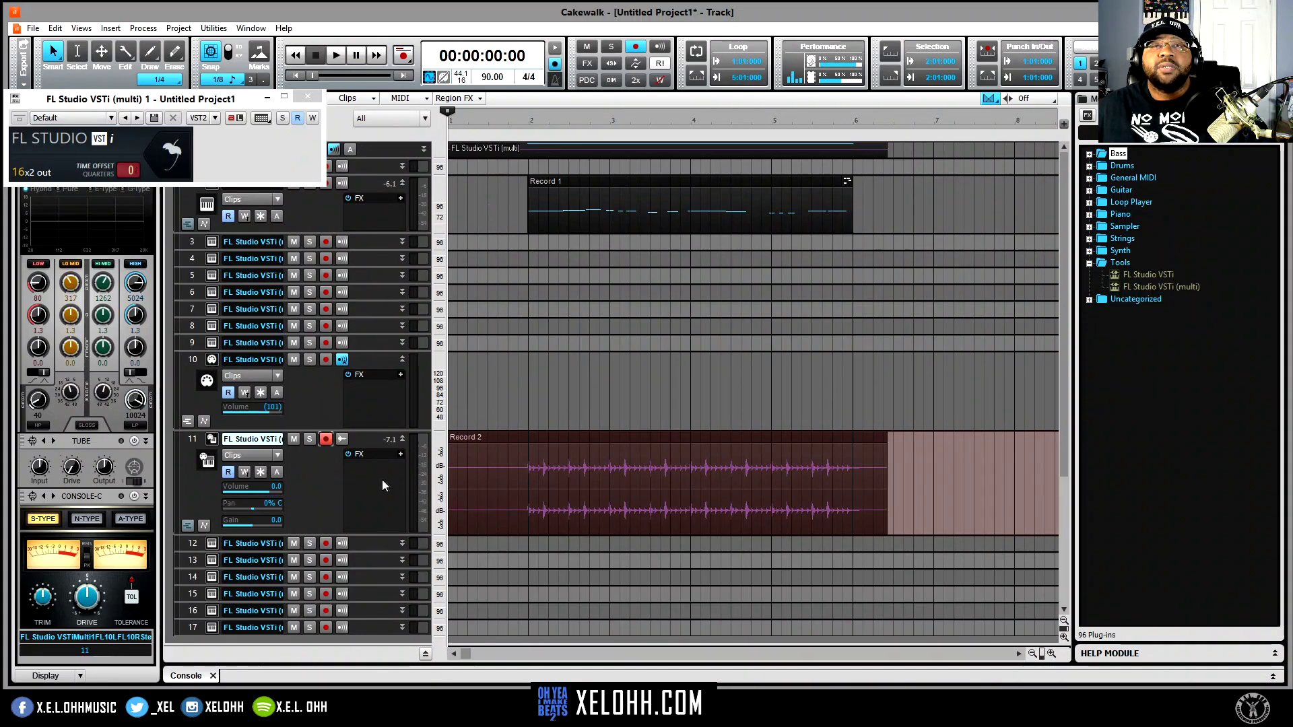
left_click(325, 439)
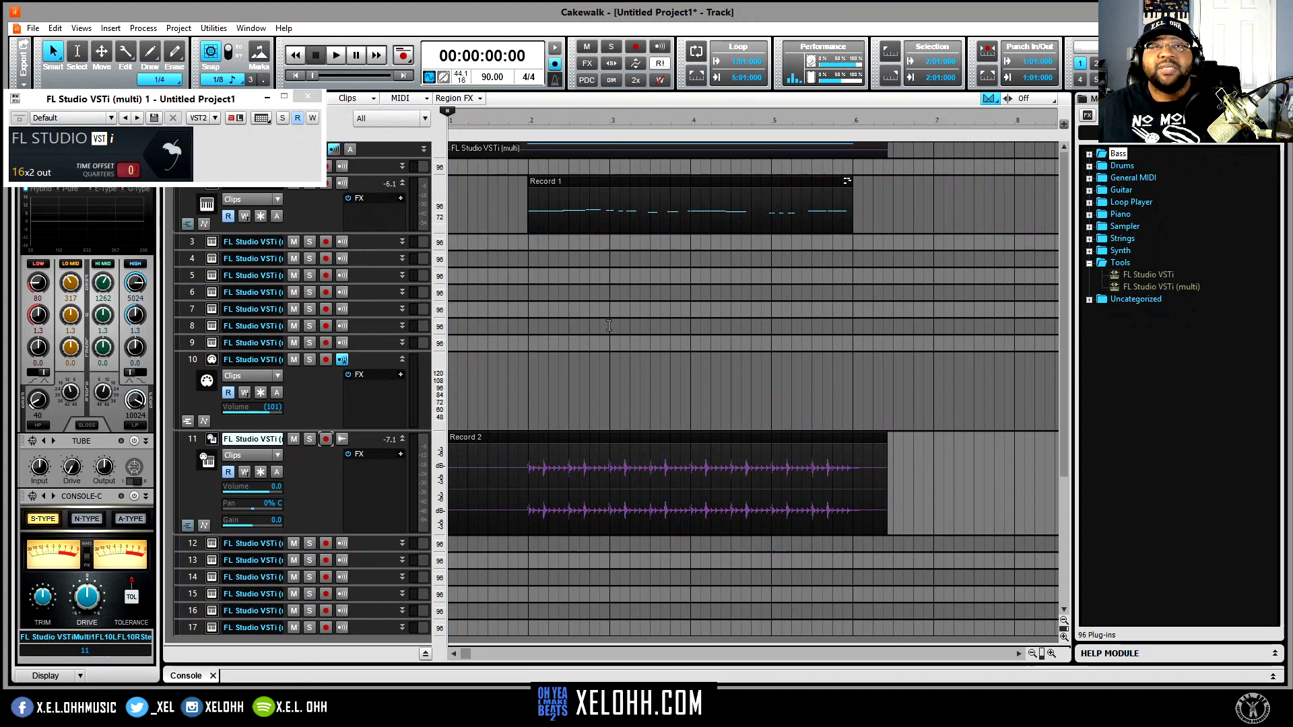
Reopen the FL Studio editor, replace the Basic channel with FLEX, and move the FLEX window fully into view
left_click(176, 161)
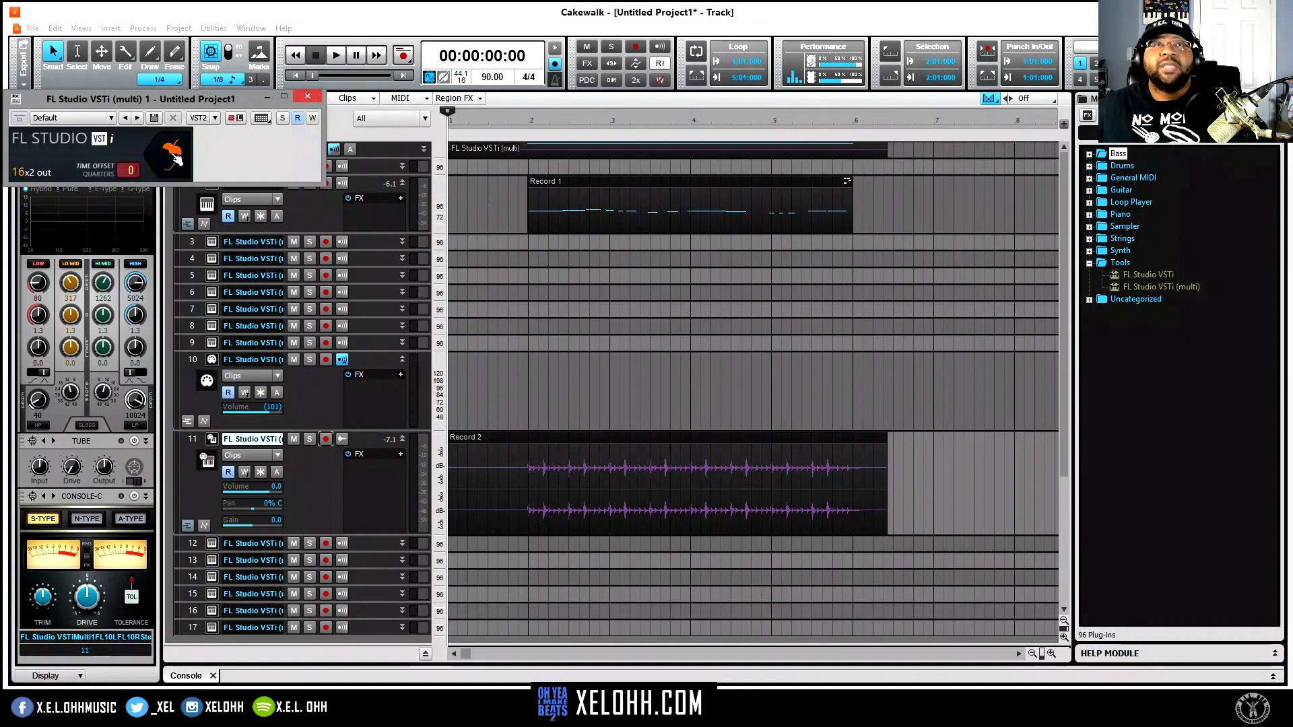
left_click(177, 161)
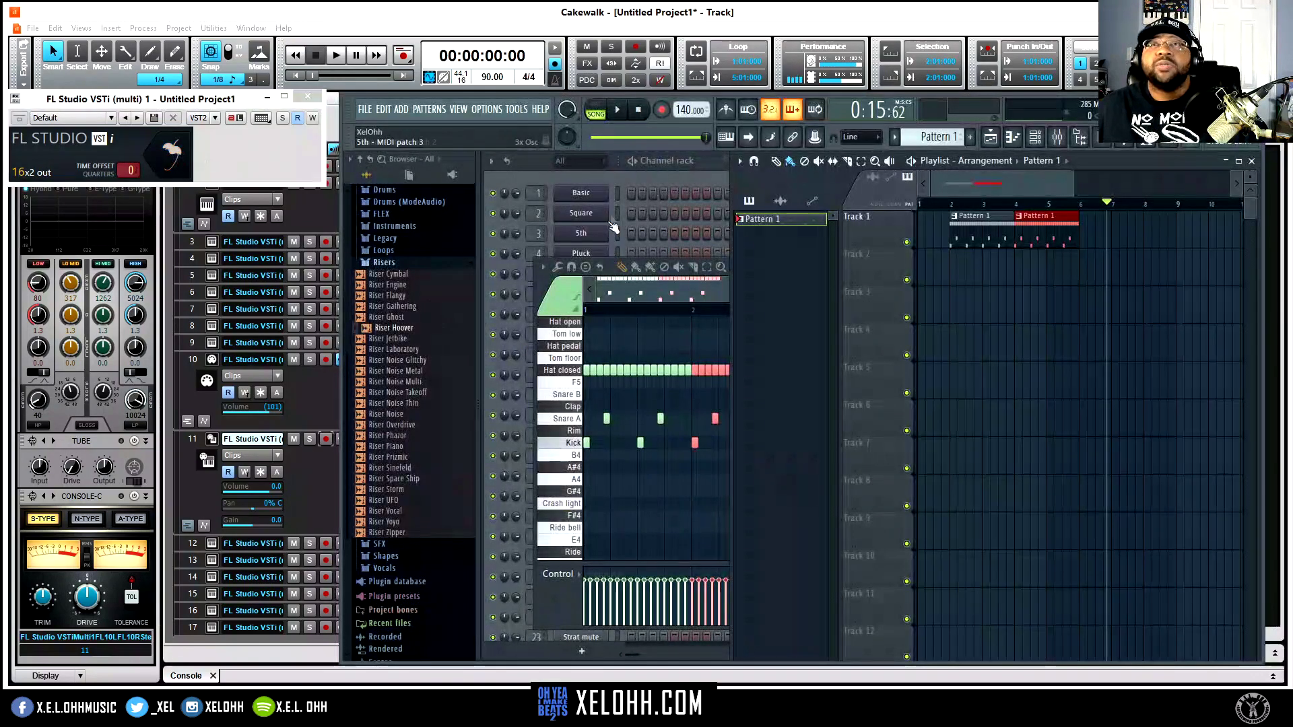
left_click(643, 178)
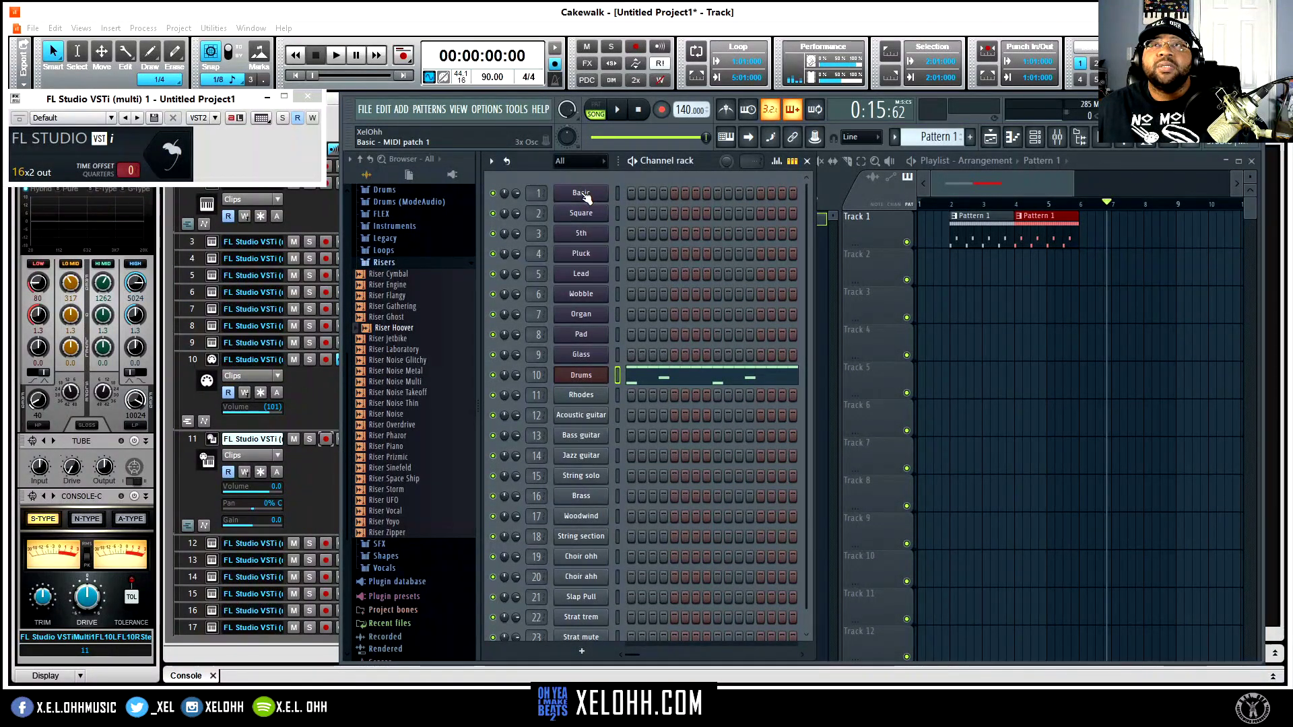
right_click(583, 194)
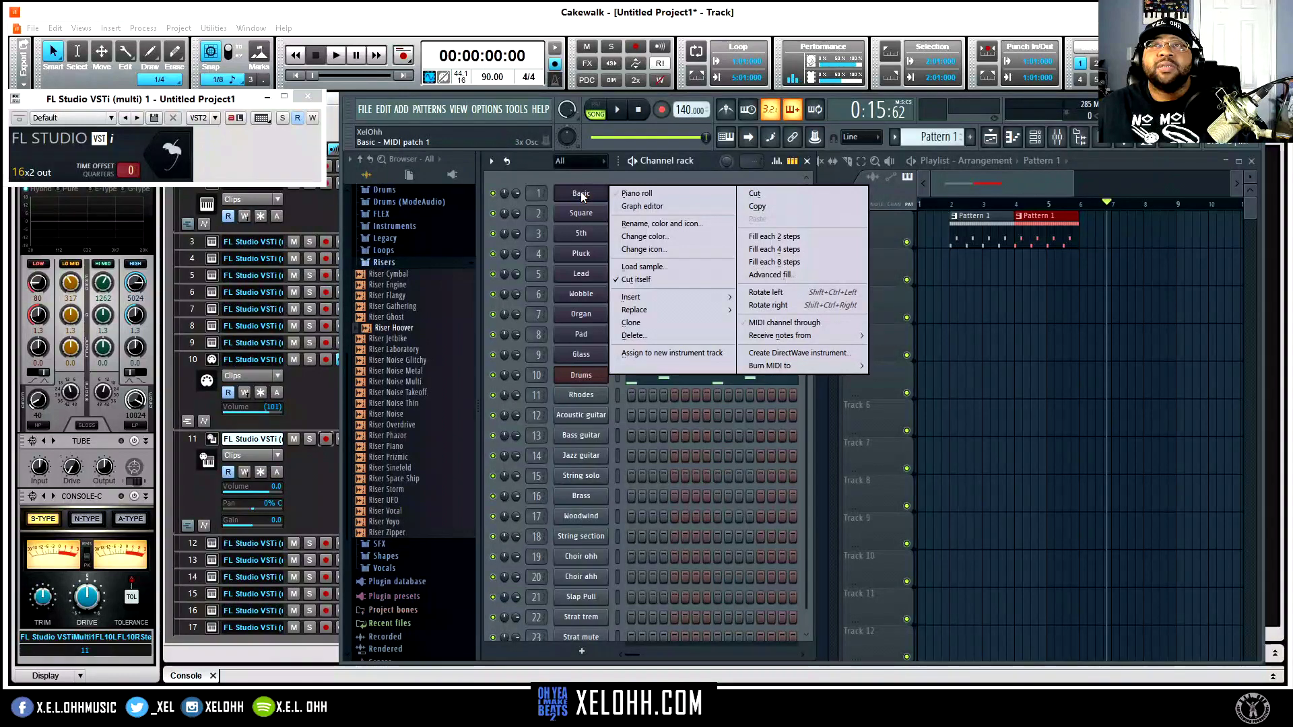
mouse_move(653, 309)
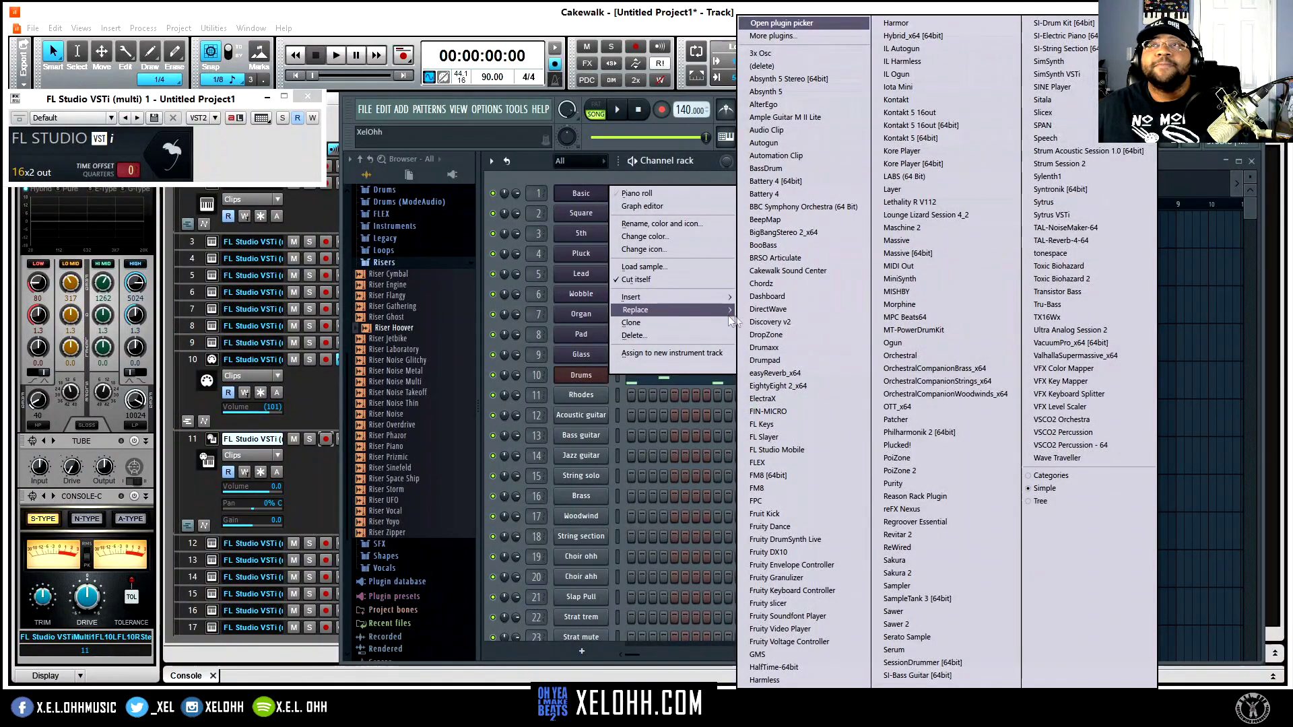
left_click(820, 462)
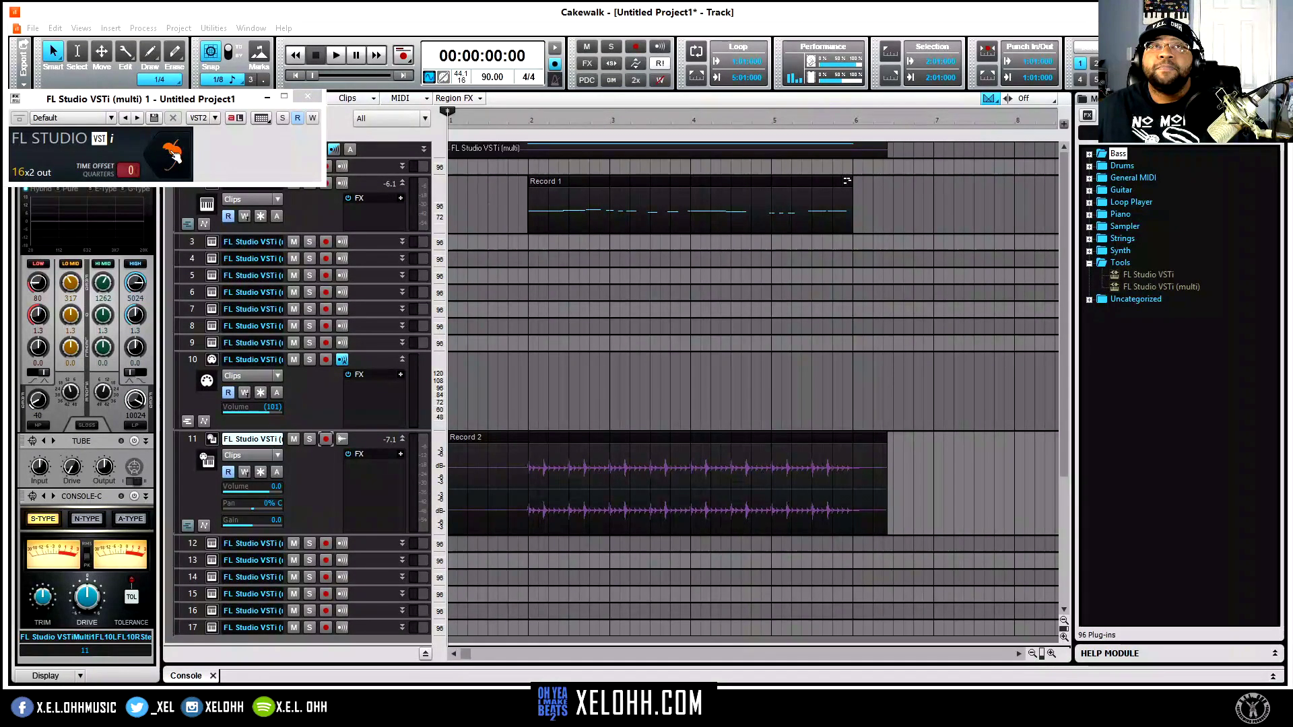
left_click(176, 159)
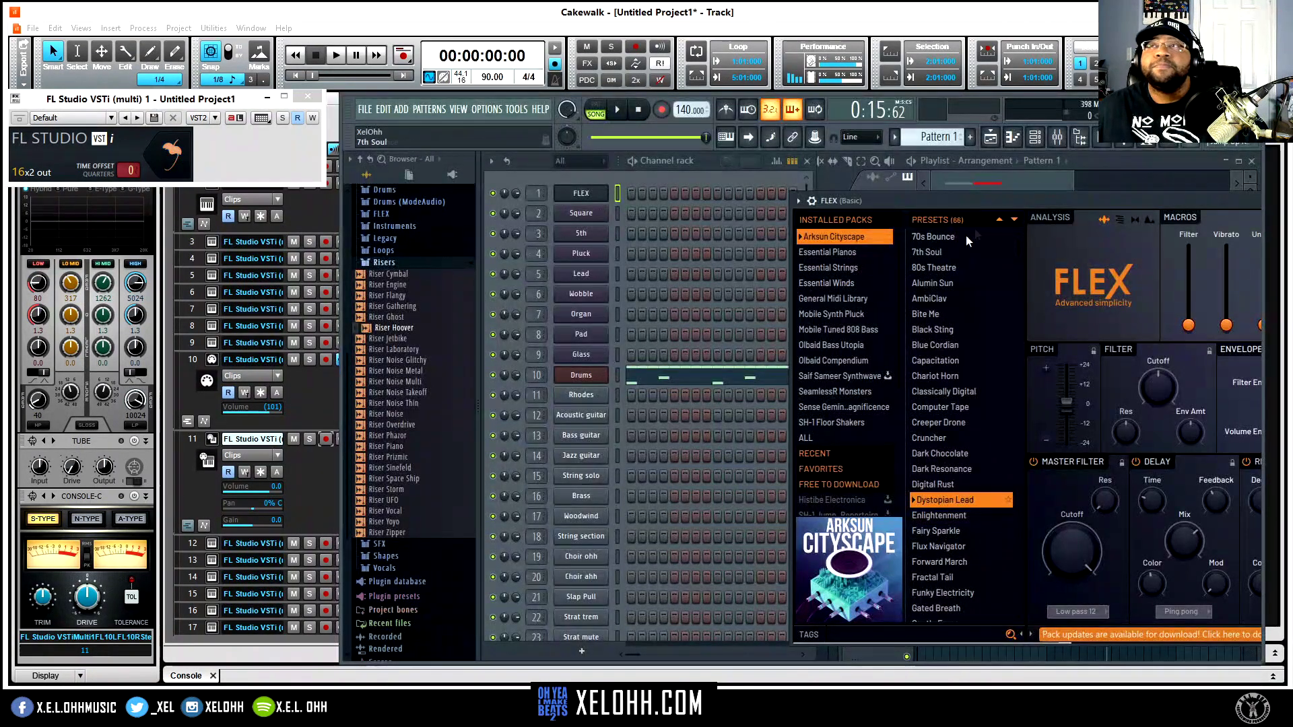
left_click_drag(1053, 204, 764, 204)
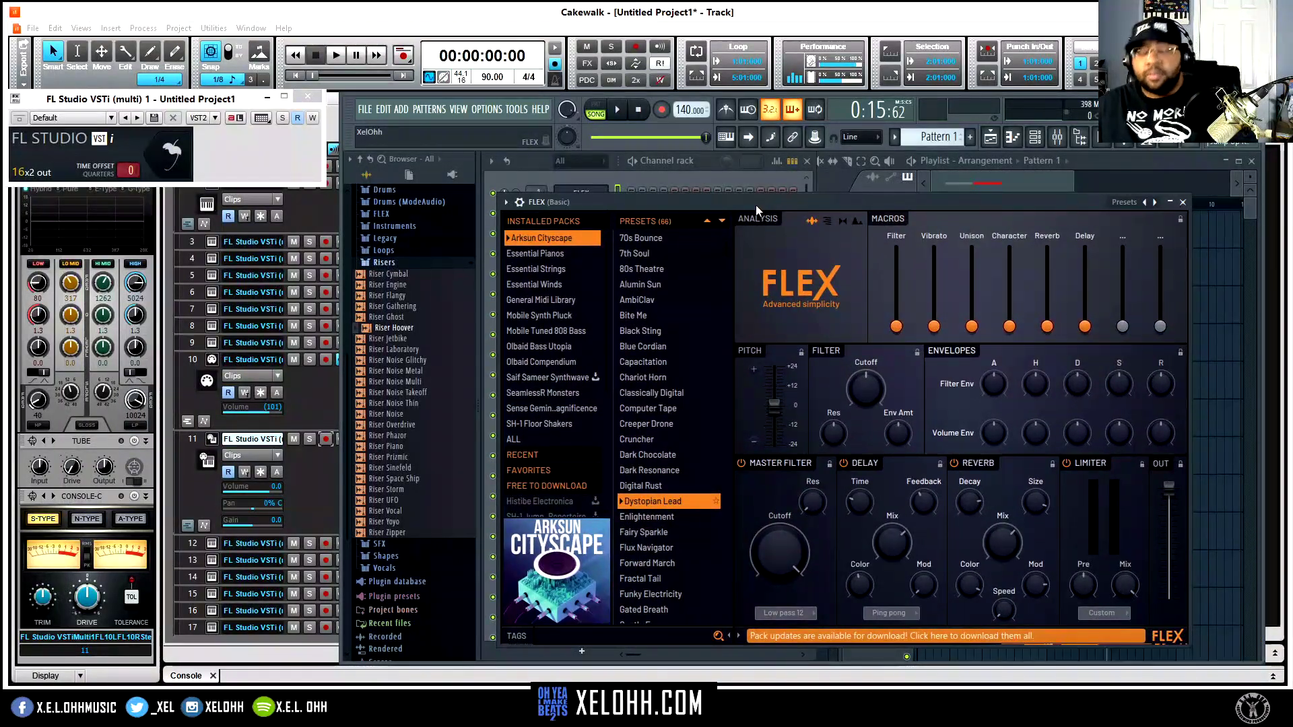
Close the FL Studio windows, record a MIDI part of A4, C5, D5 and E5 on armed track 1 over bars 2 to 5, and enlarge the track
left_click(315, 226)
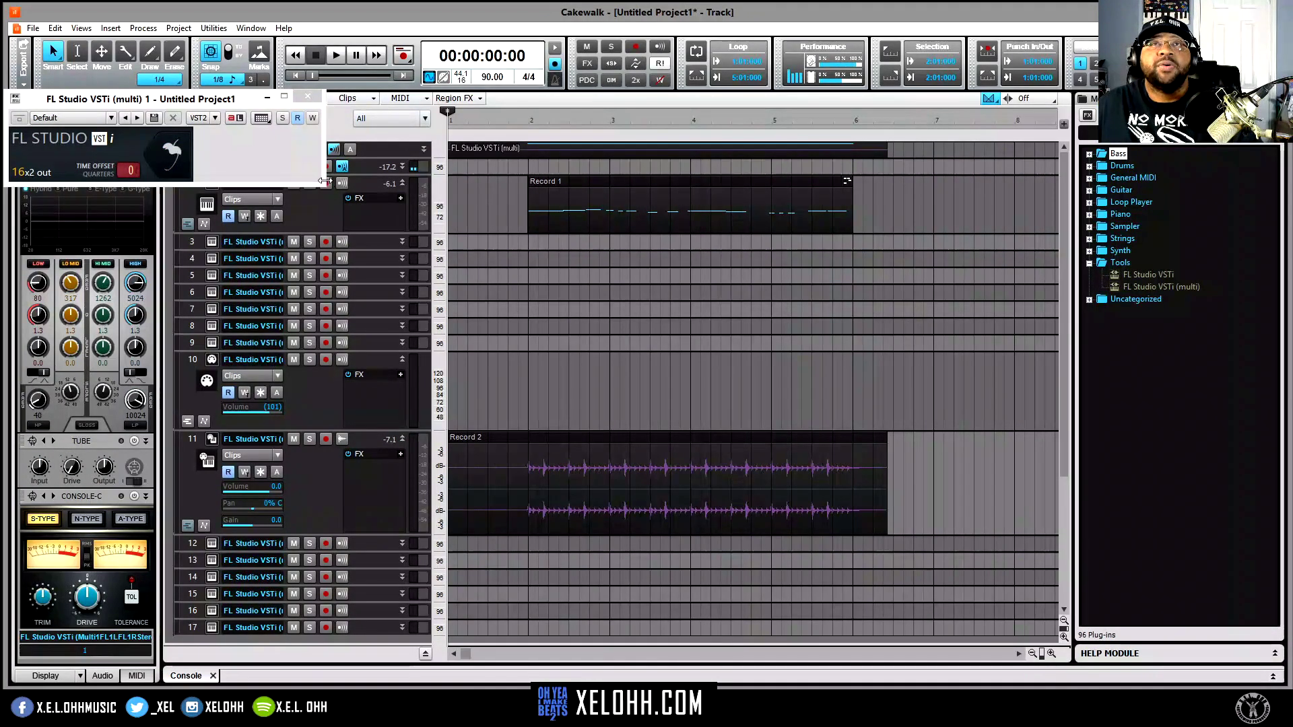
left_click(308, 97)
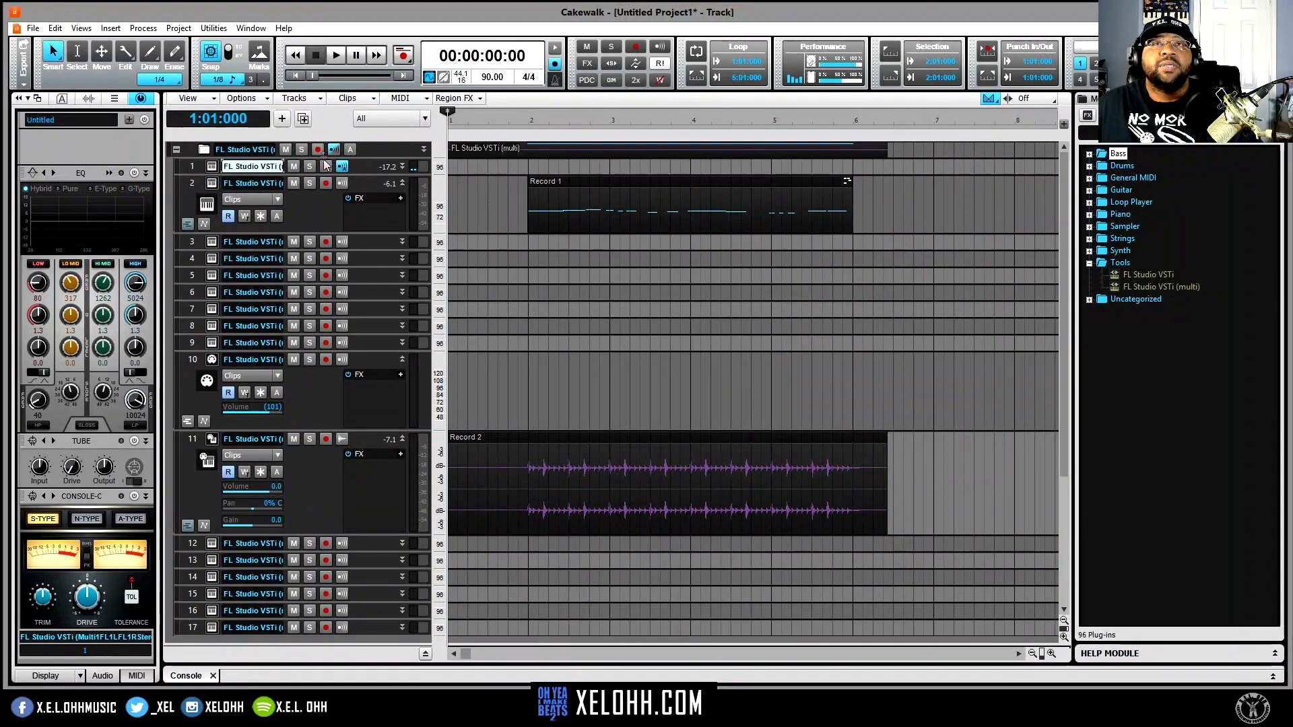
left_click(404, 59)
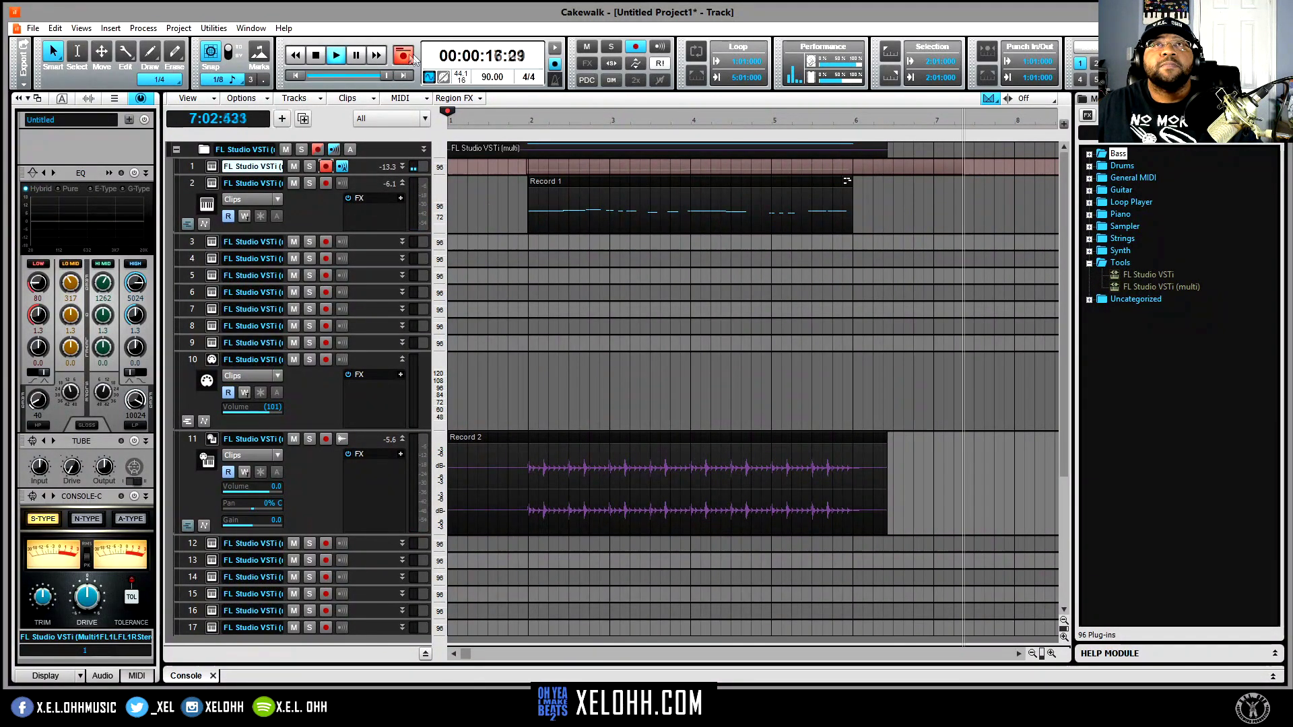
left_click(315, 55)
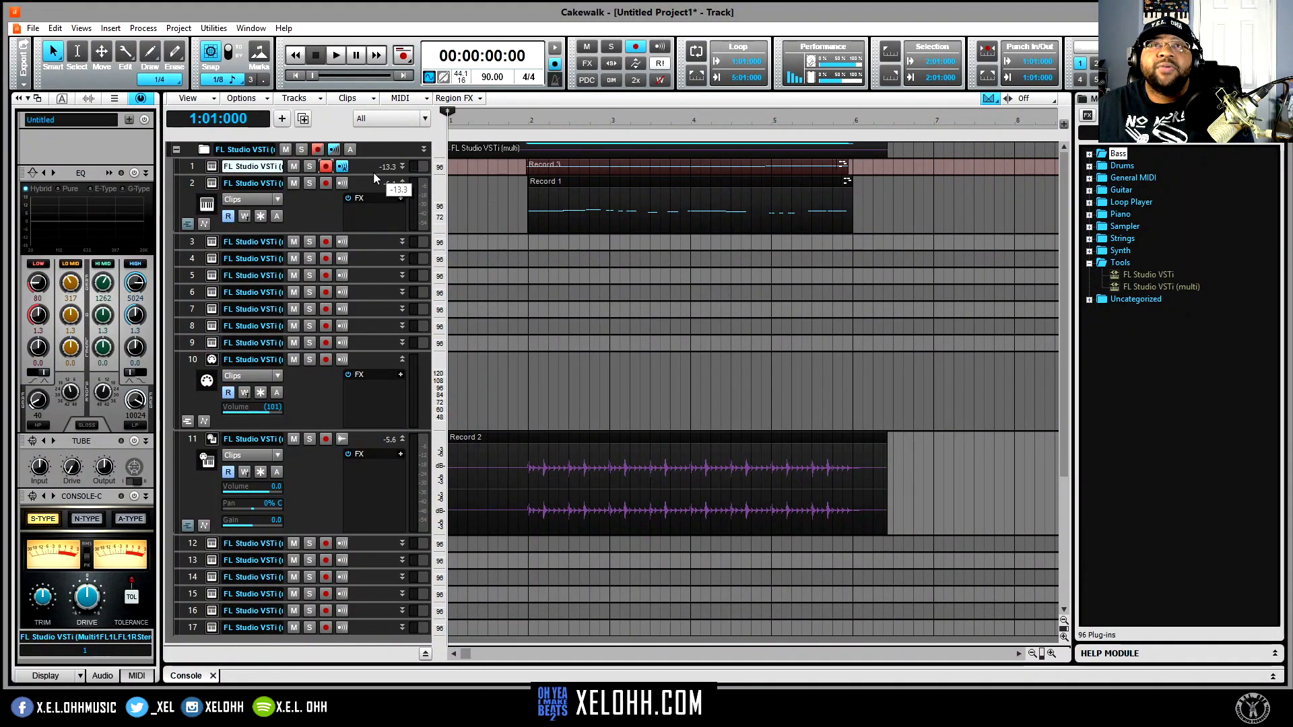
left_click_drag(375, 177, 375, 272)
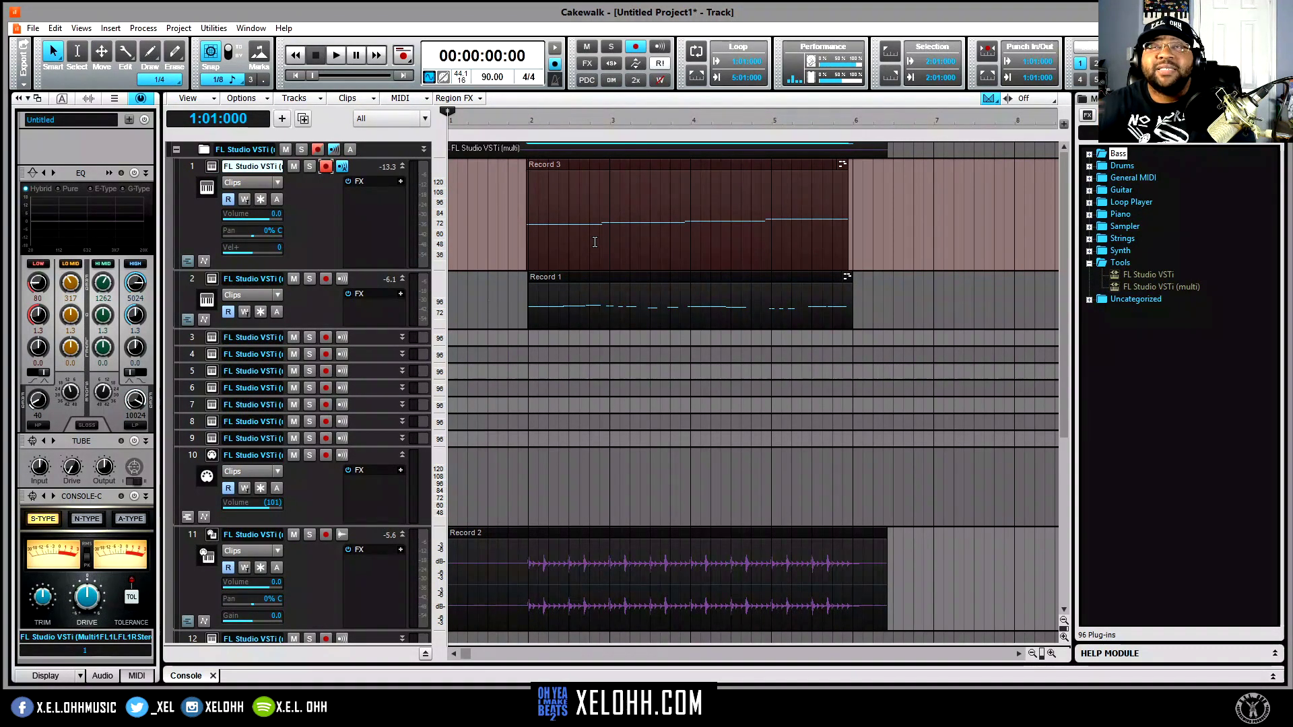
left_click(212, 167)
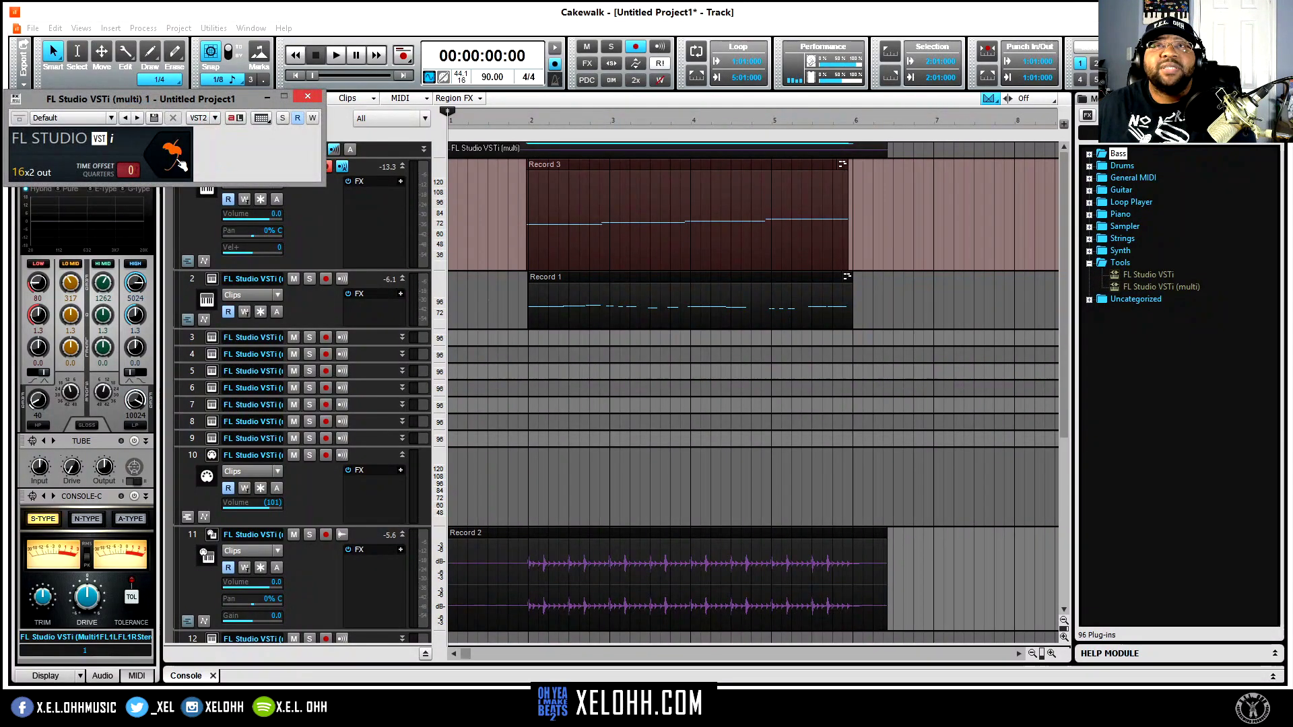
left_click(179, 161)
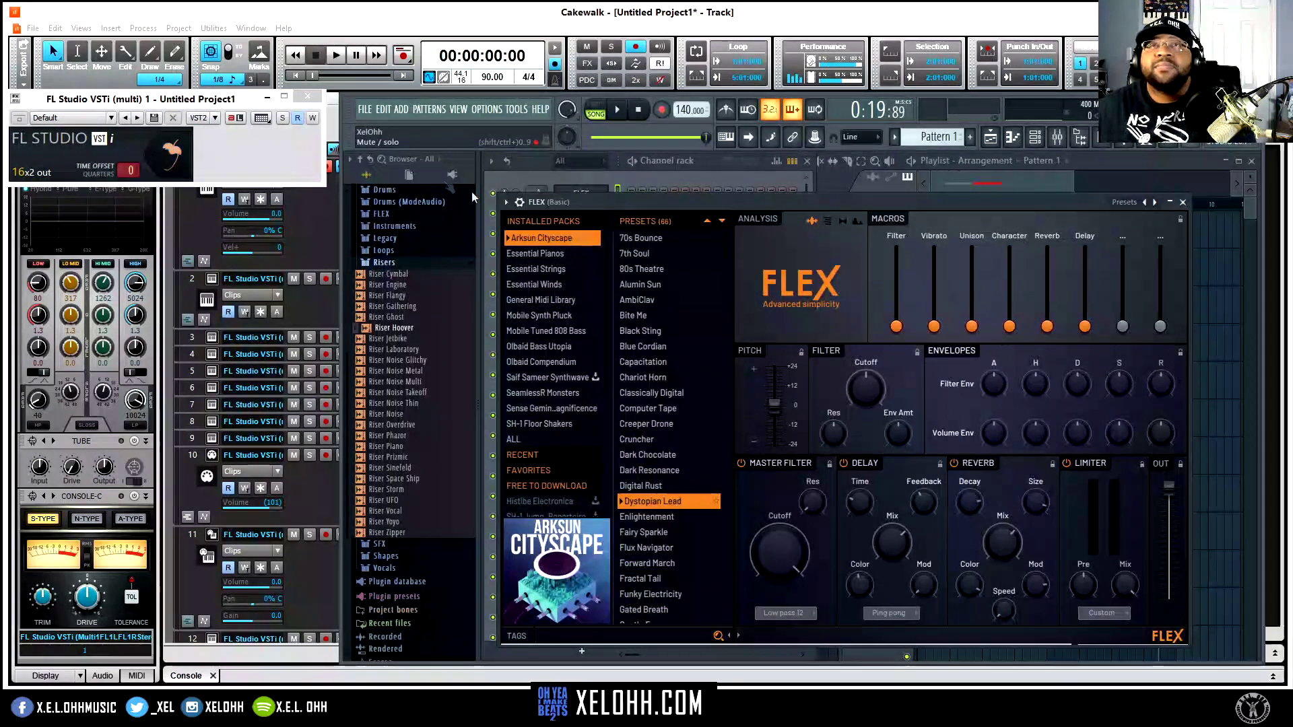
left_click(366, 110)
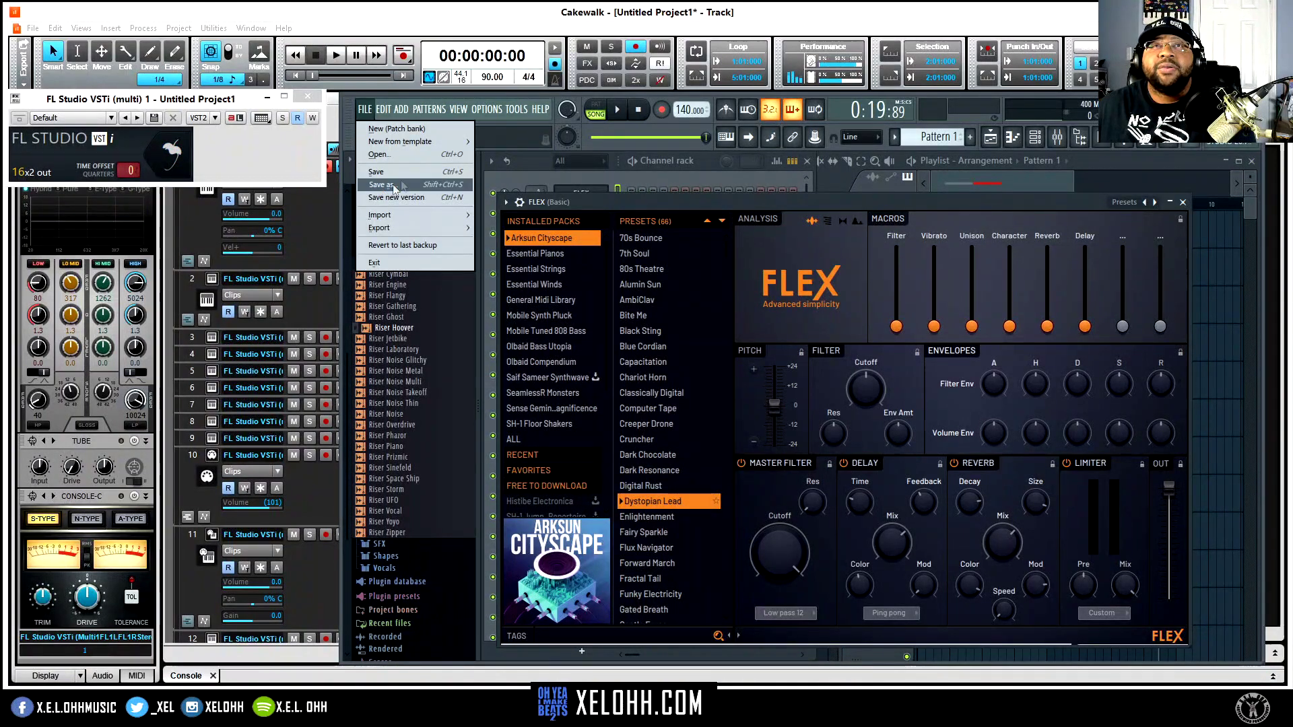
left_click(859, 195)
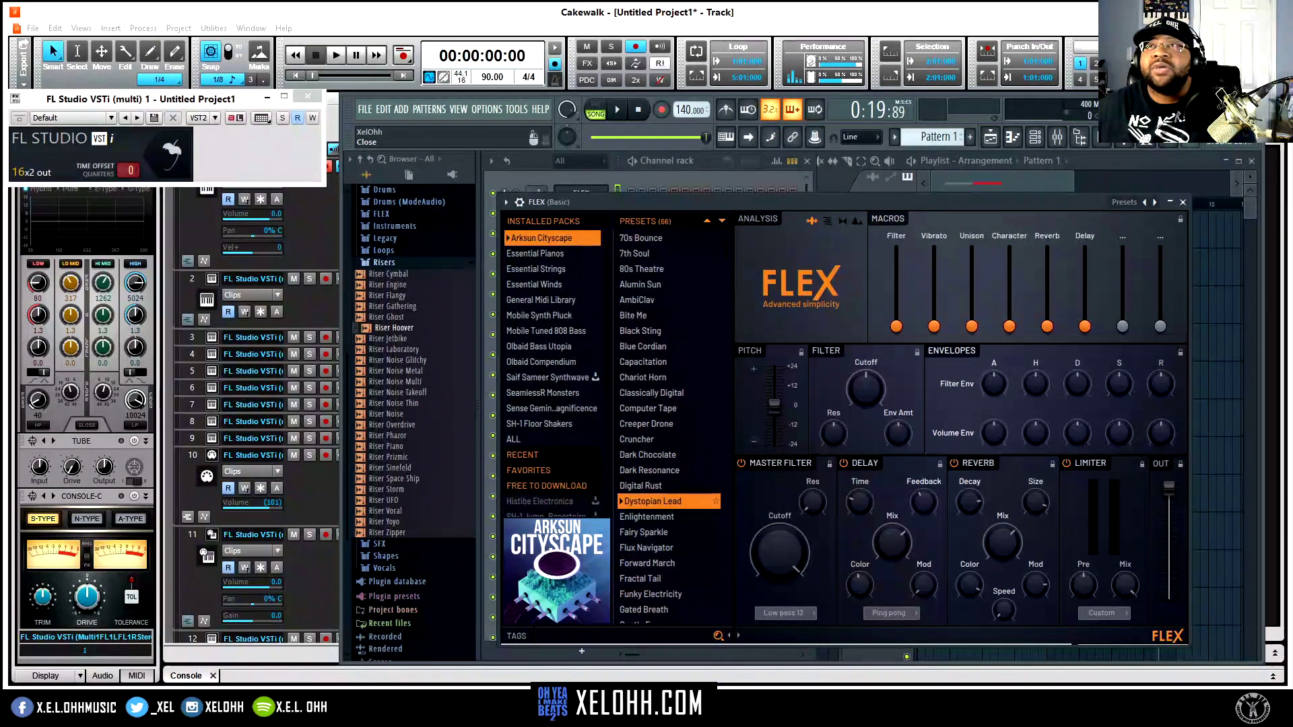
left_click(283, 159)
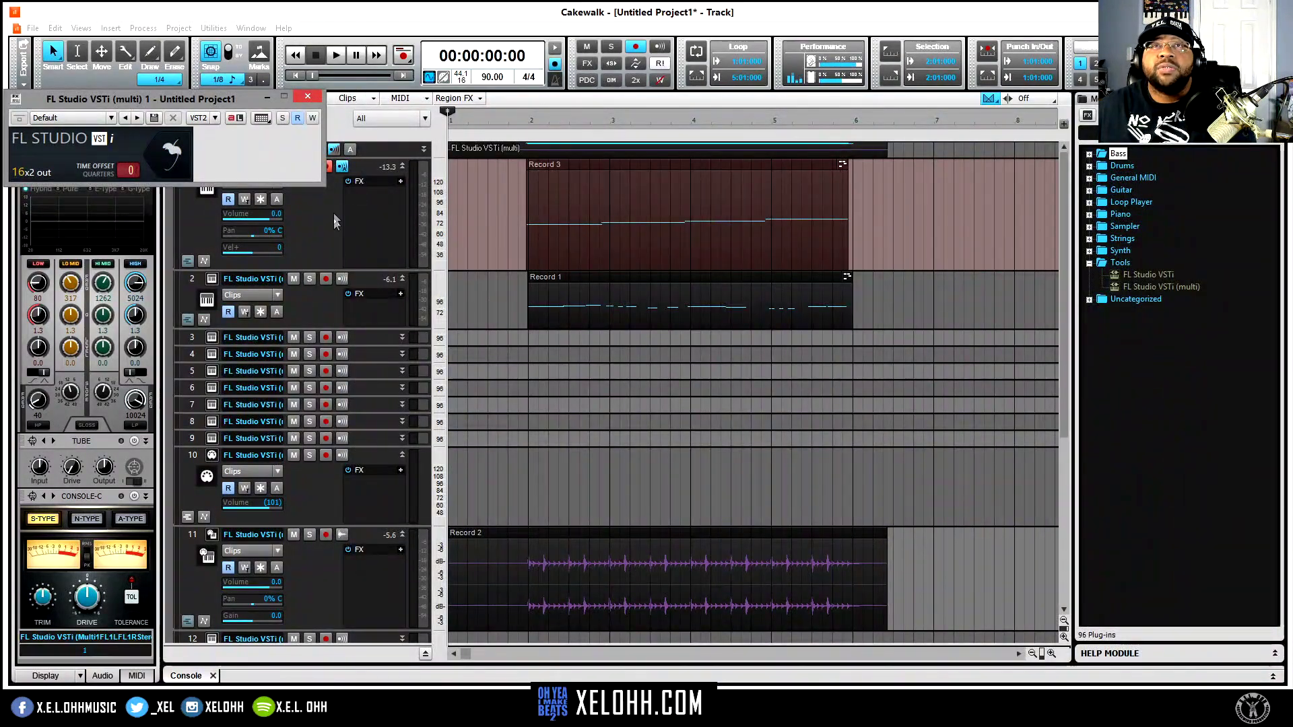
left_click(308, 97)
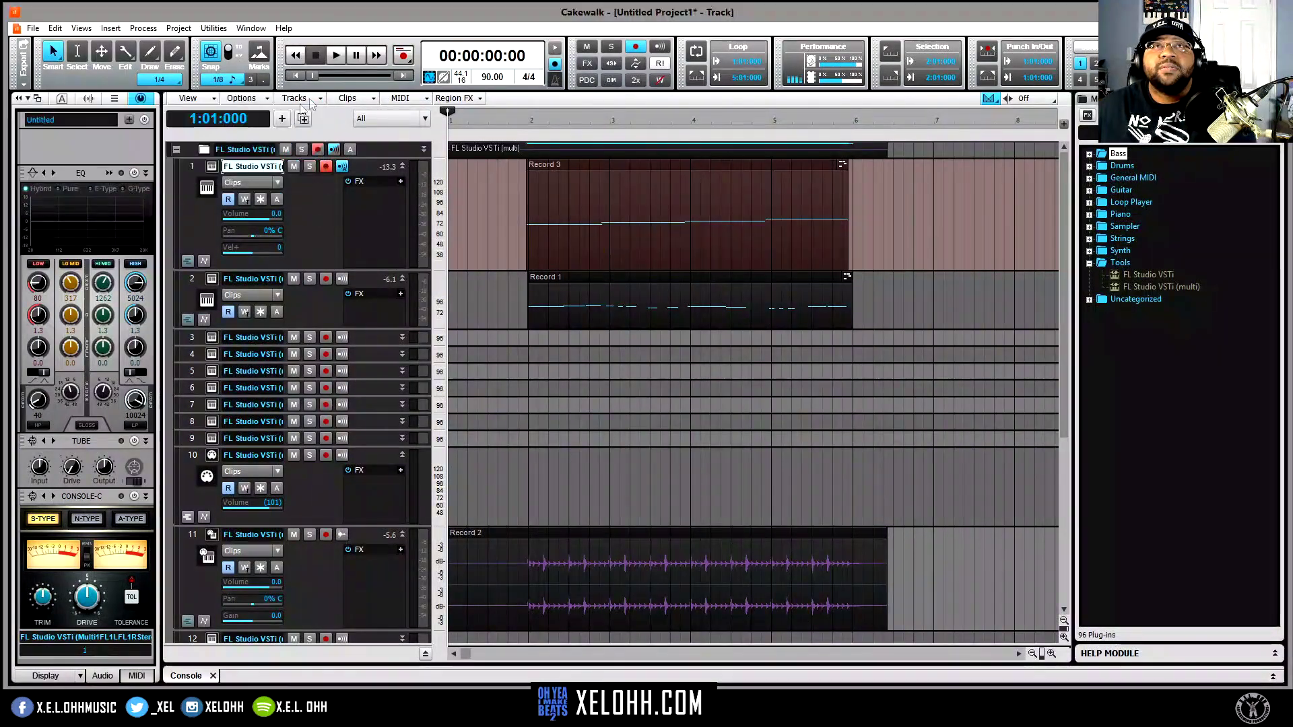
Split instrument track 1 into separate MIDI and audio tracks and enlarge the new audio track 2
right_click(212, 174)
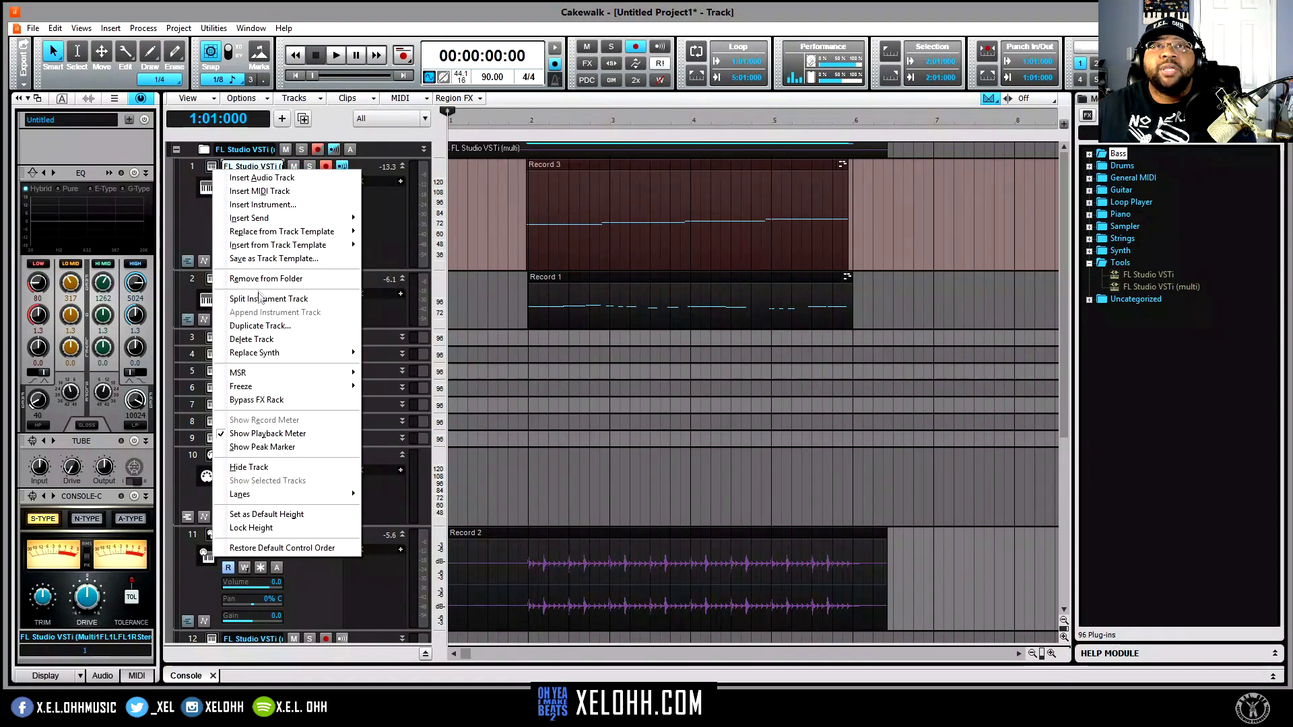
left_click(277, 300)
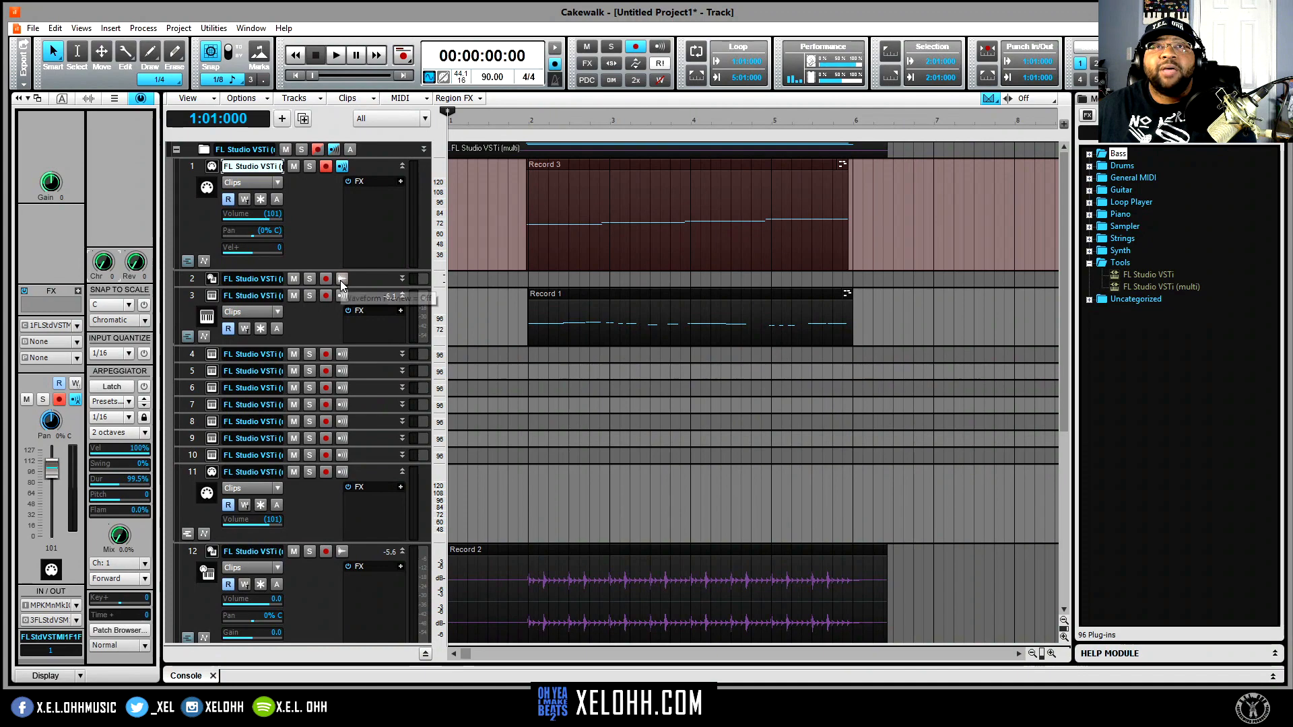
left_click_drag(358, 286, 355, 371)
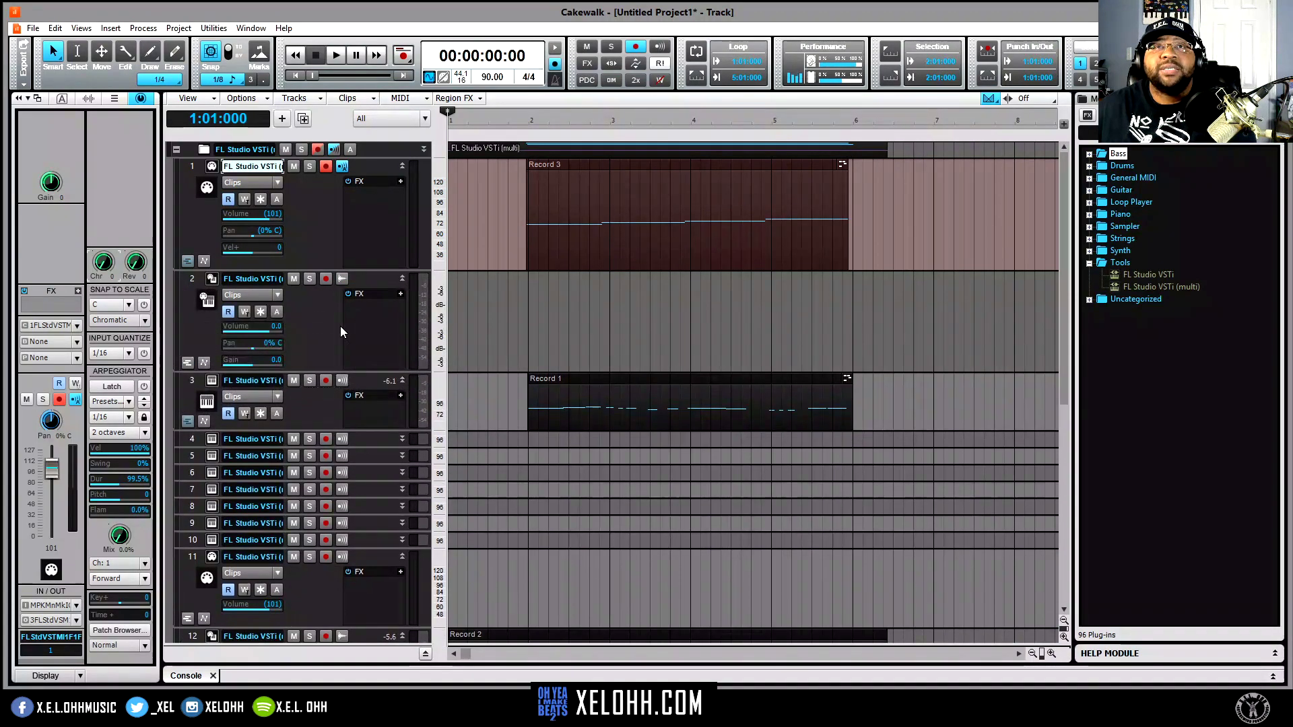
left_click(343, 279)
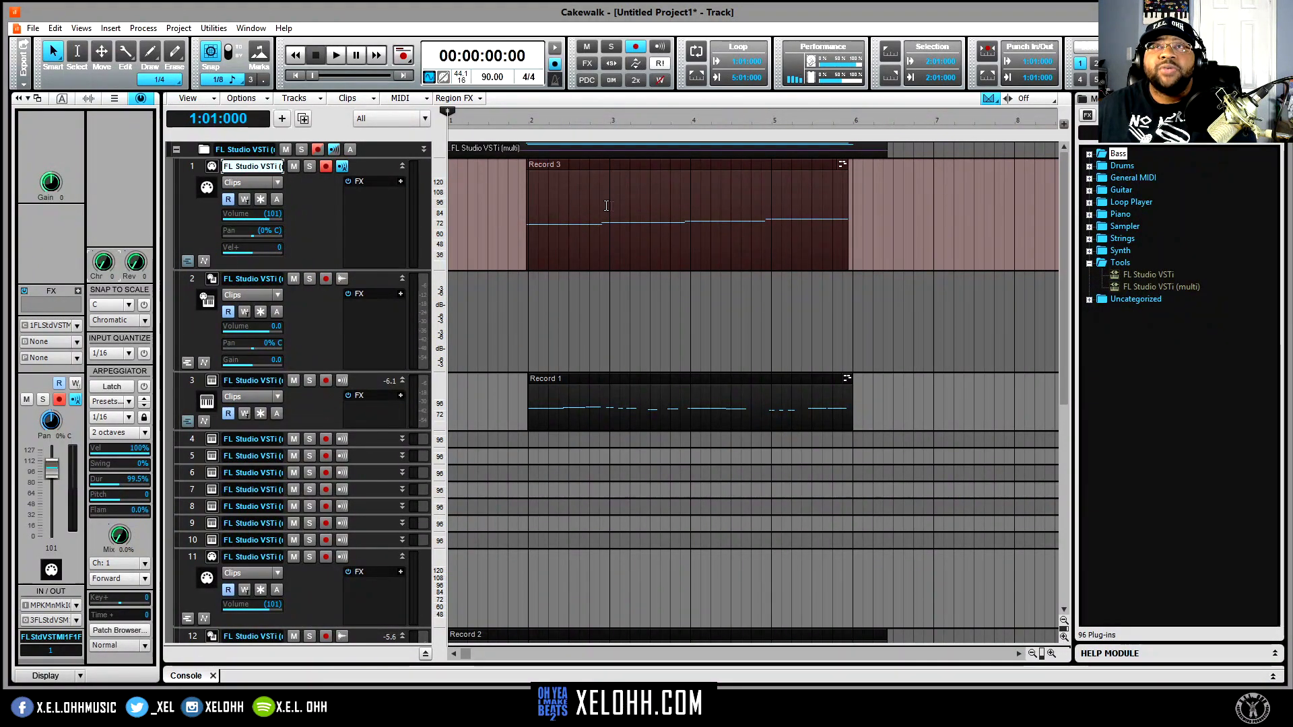
Open track 1's Record 3 clip in the Piano Roll and shift all four notes together so A4 starts at bar 2
left_click(604, 169)
double_click(603, 169)
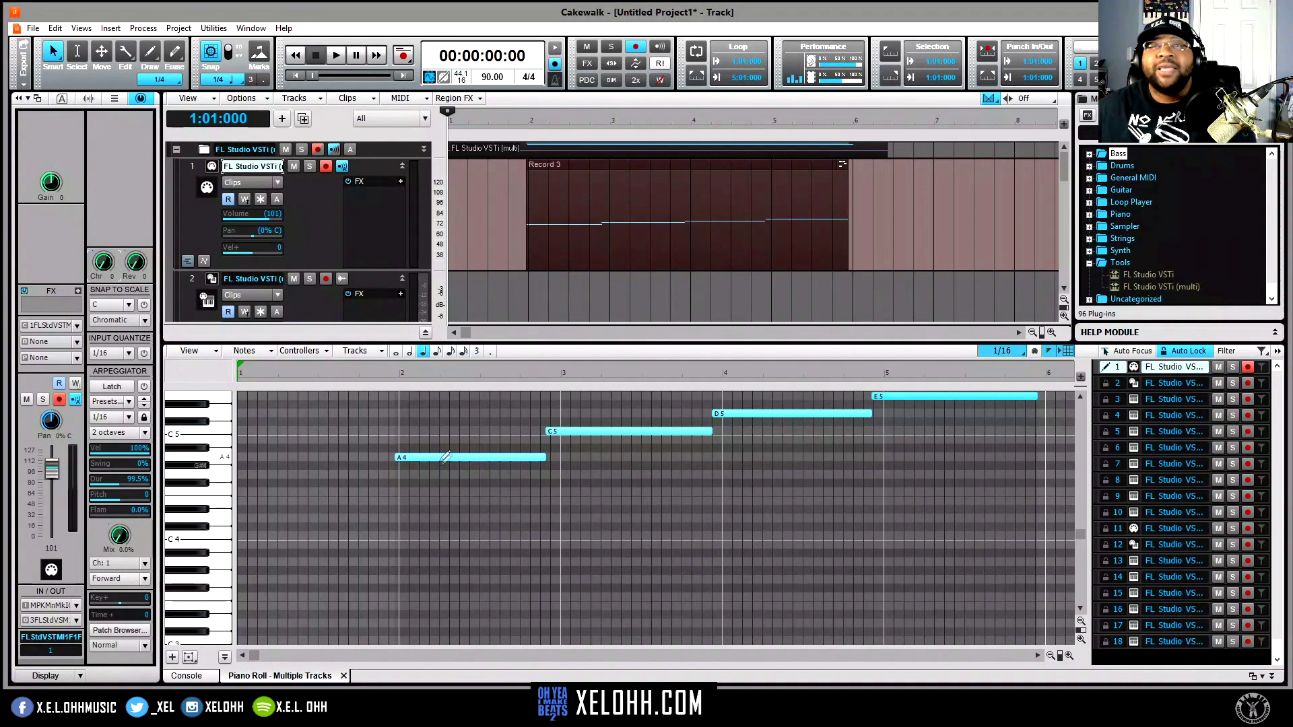
scroll(812, 477, "up", 2)
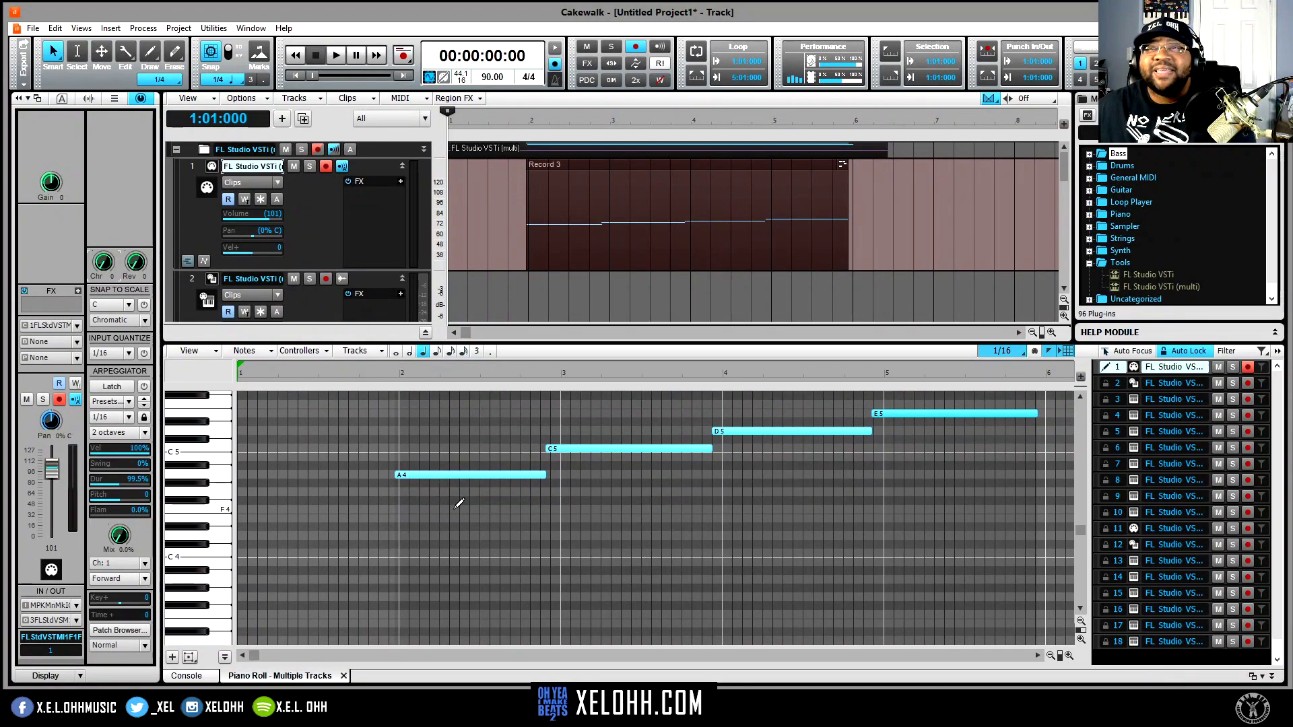
scroll(524, 514, "up", 2)
left_click_drag(520, 514, 943, 402)
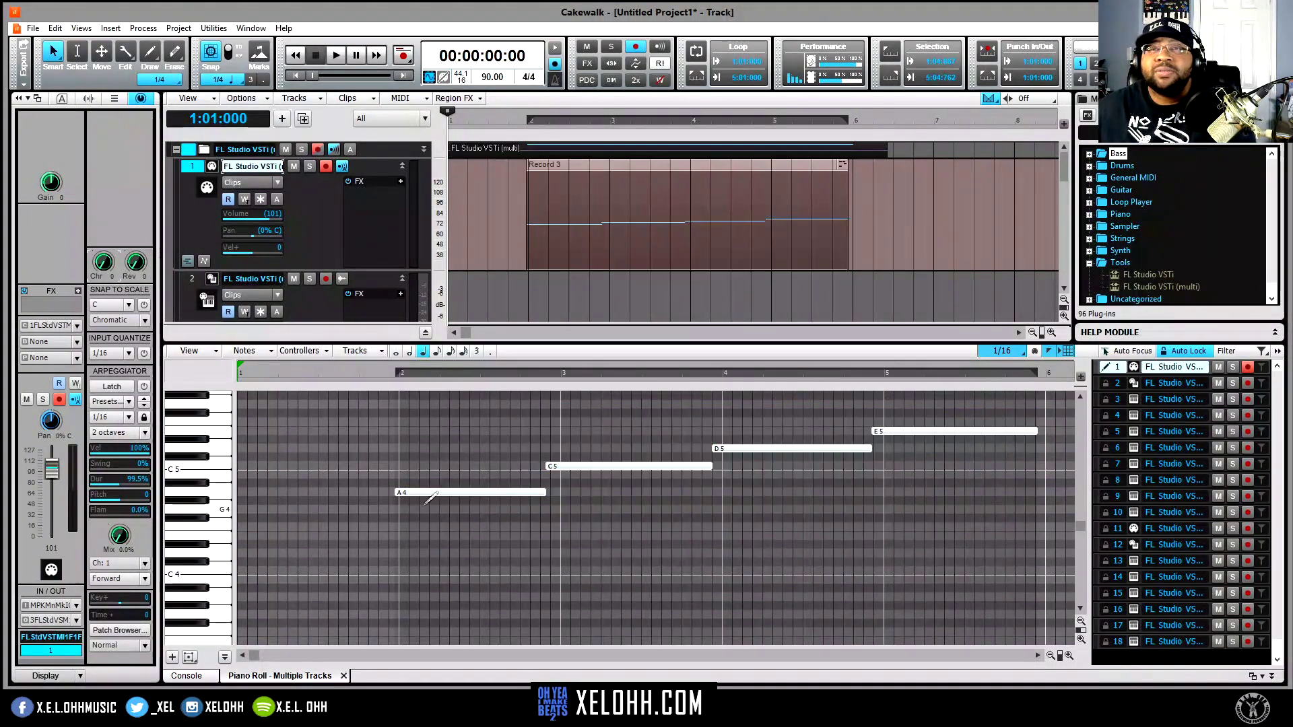
left_click_drag(435, 492, 439, 492)
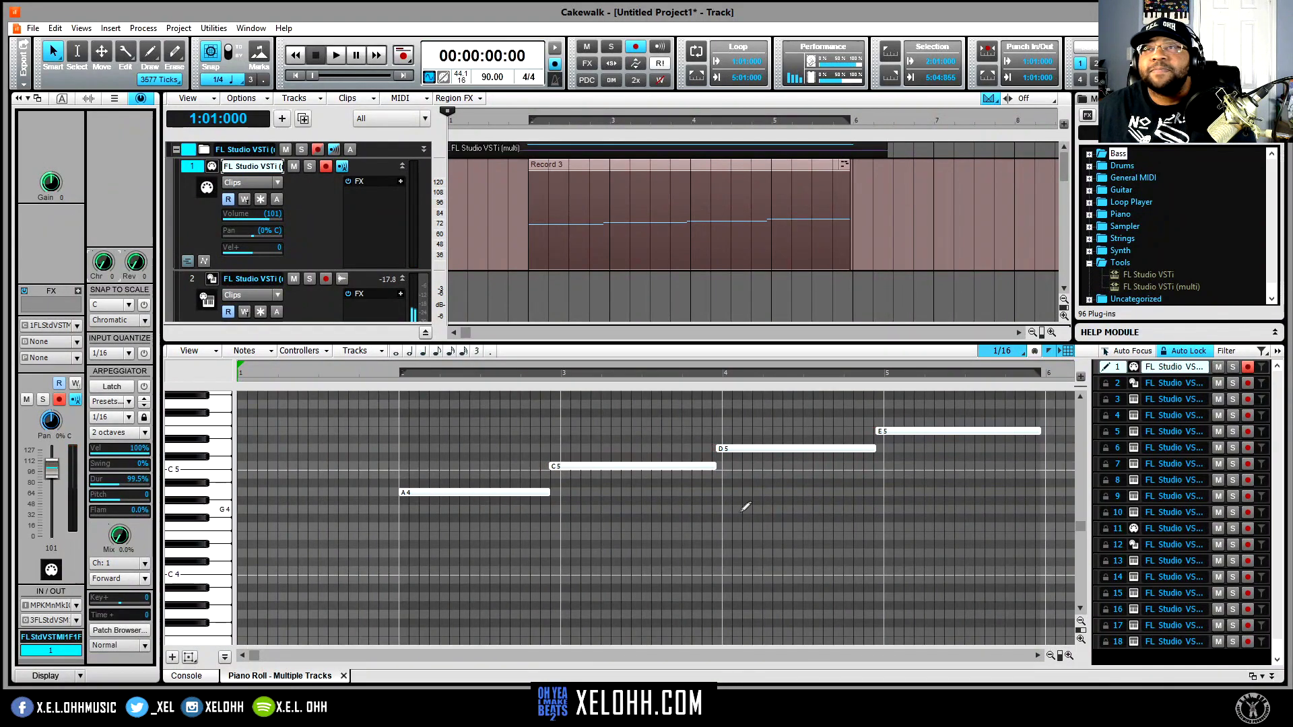
Align the C5, D5 and E5 notes to start at bars 3, 4 and 5, and adjust E5 to end at bar 6 and A4 at bar 3
left_click(631, 469)
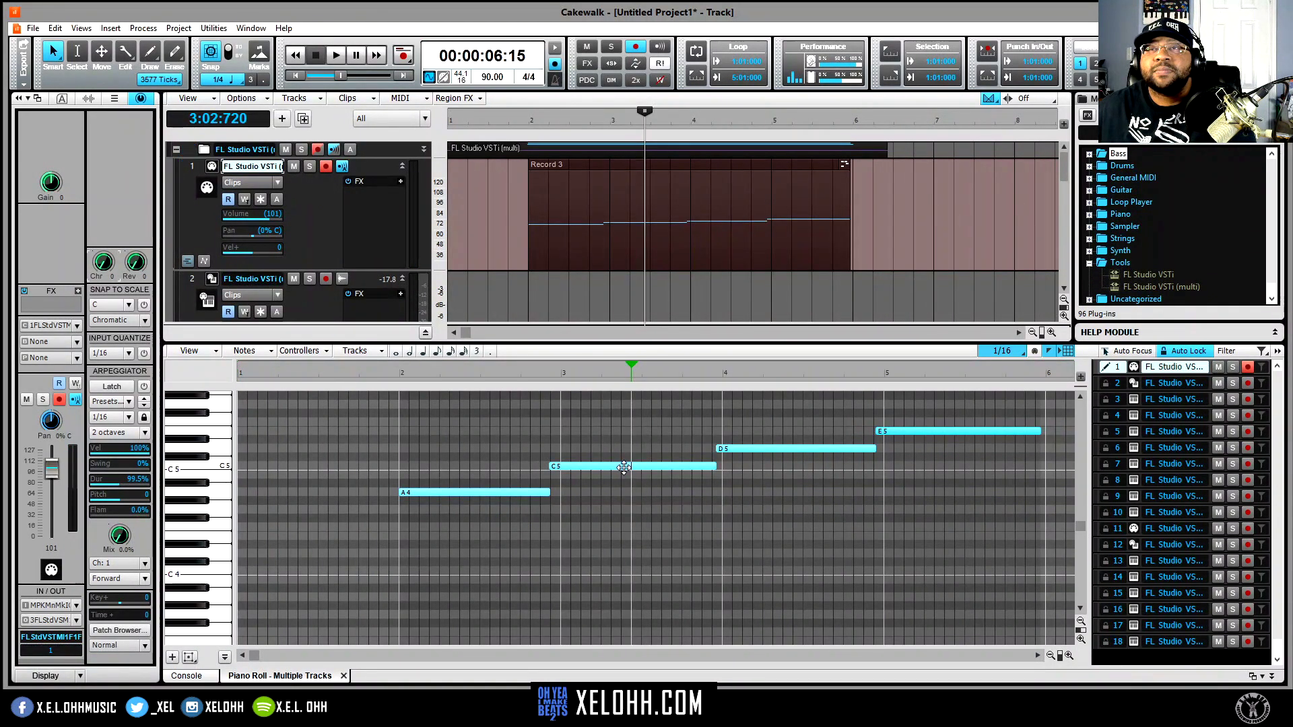
left_click_drag(624, 468, 635, 468)
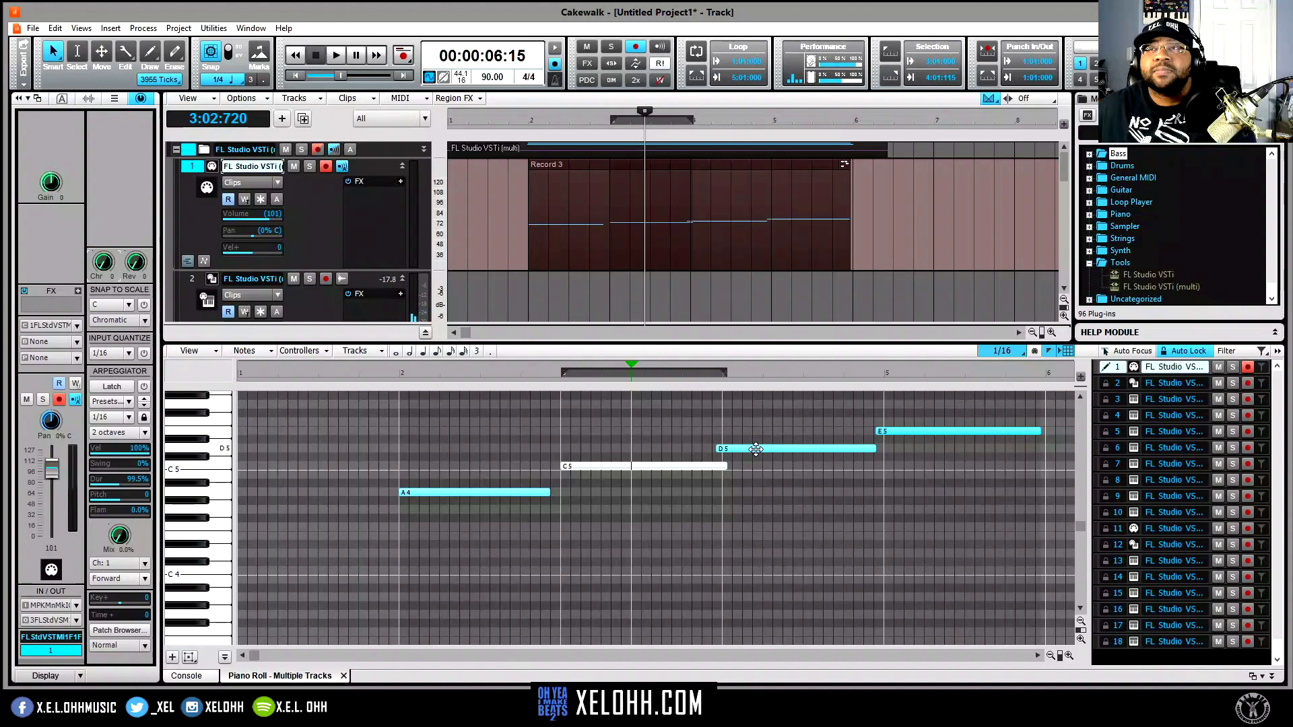
left_click_drag(756, 450, 762, 450)
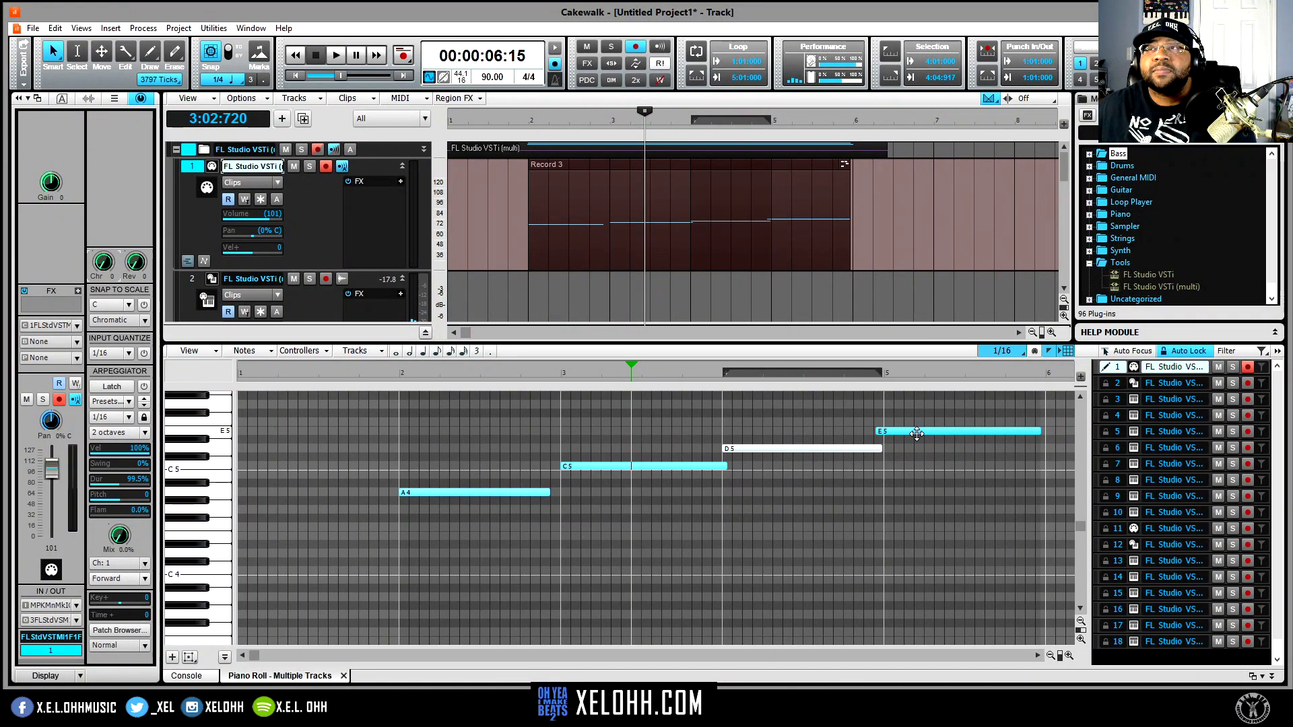
left_click_drag(917, 433, 926, 433)
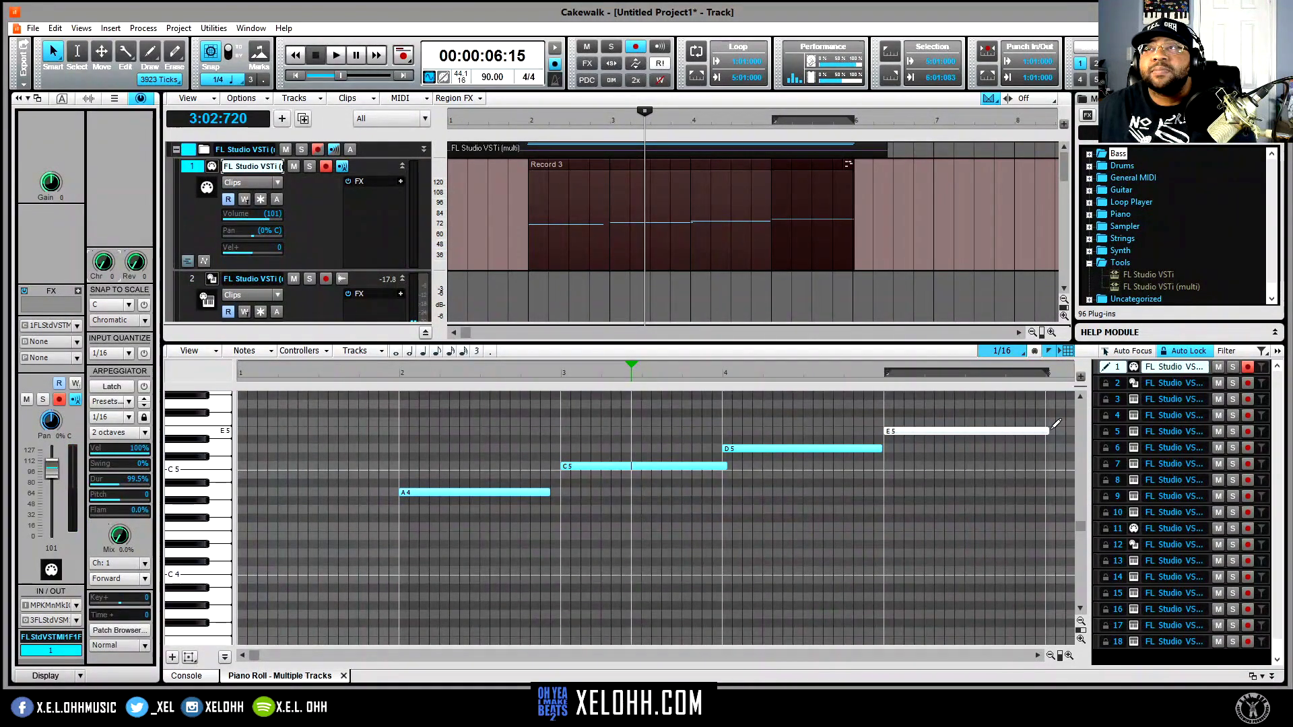
left_click_drag(1049, 431, 1044, 431)
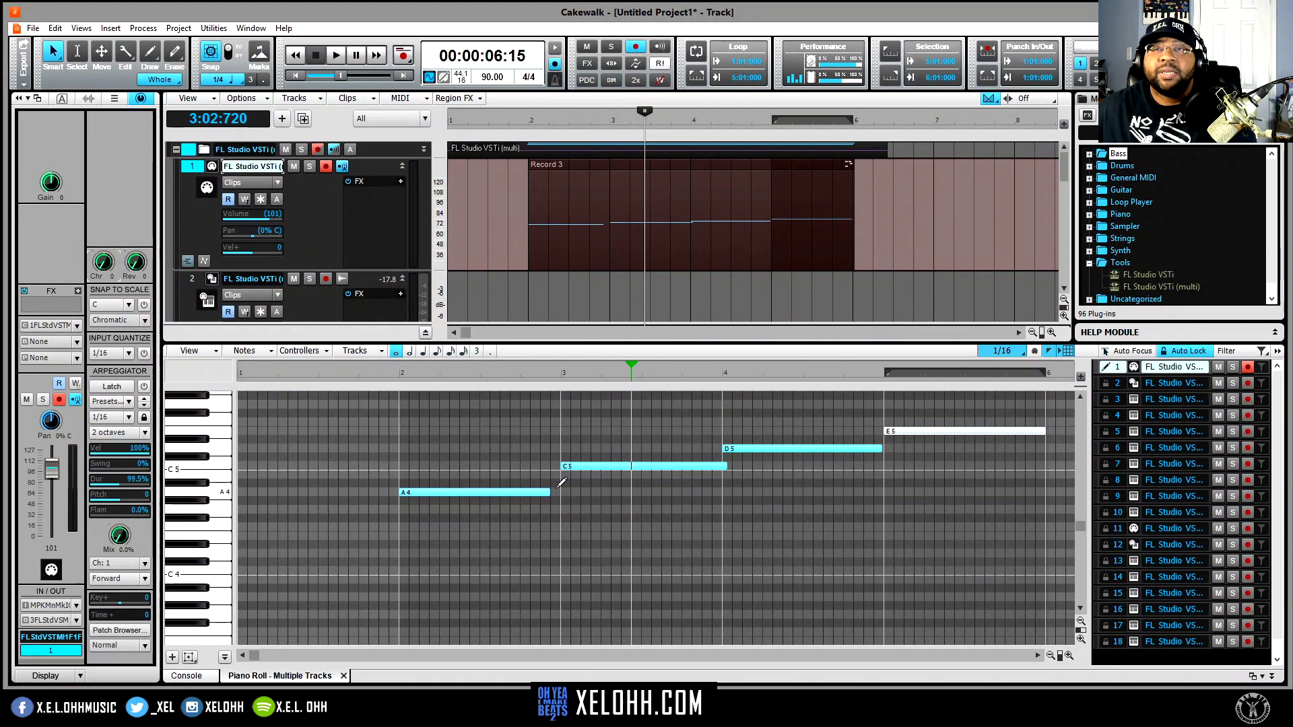
left_click_drag(549, 496, 563, 495)
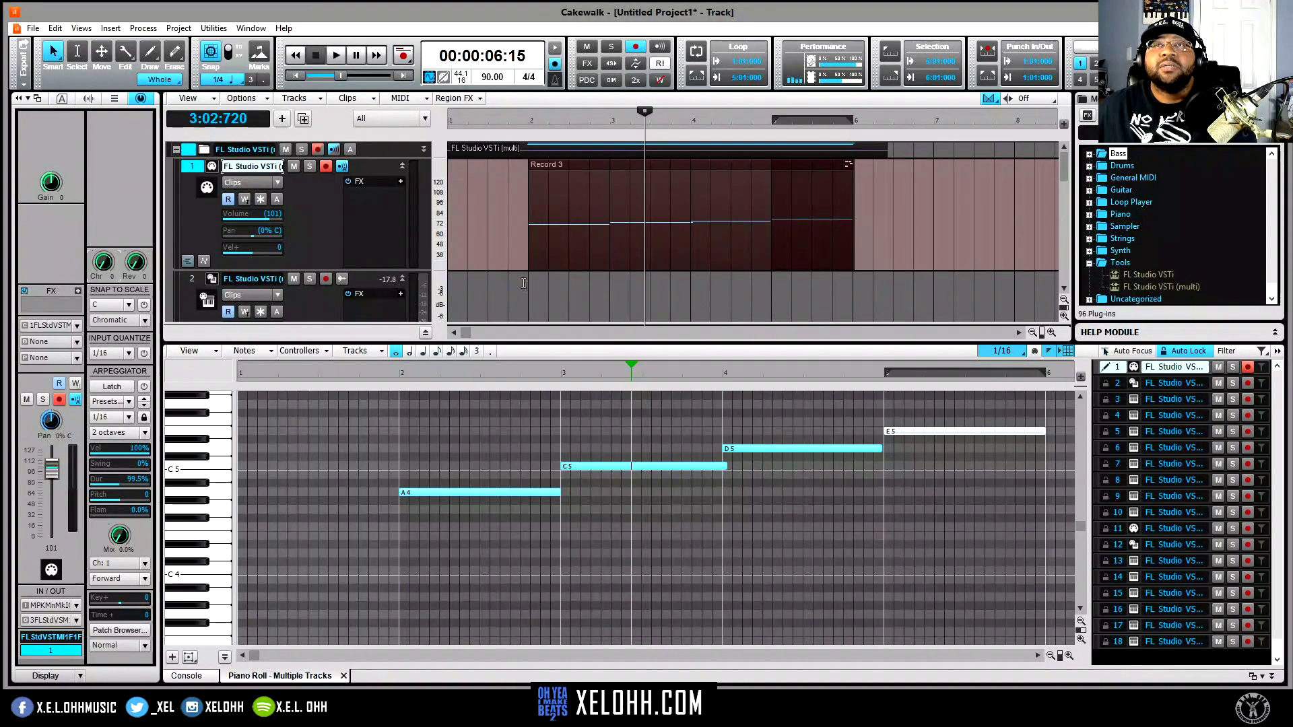
Play the edited MIDI part from bar 2, and stop playback
key("space")
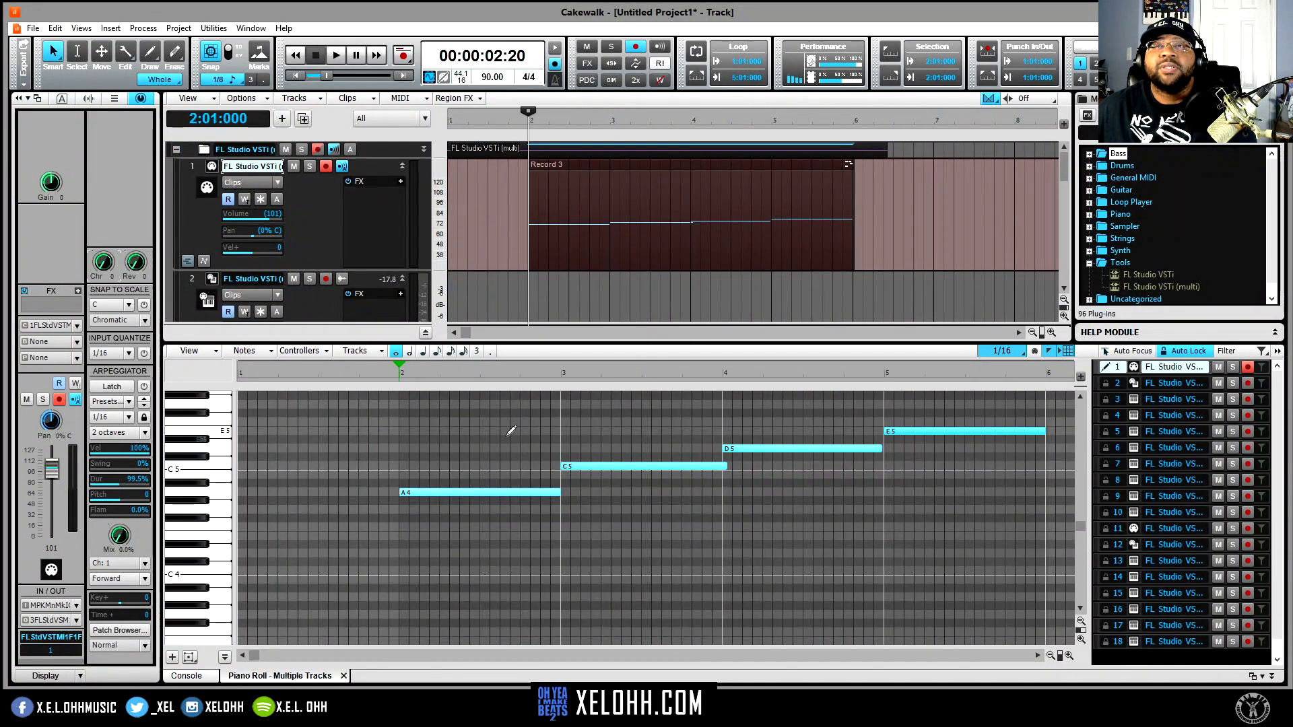
left_click(333, 56)
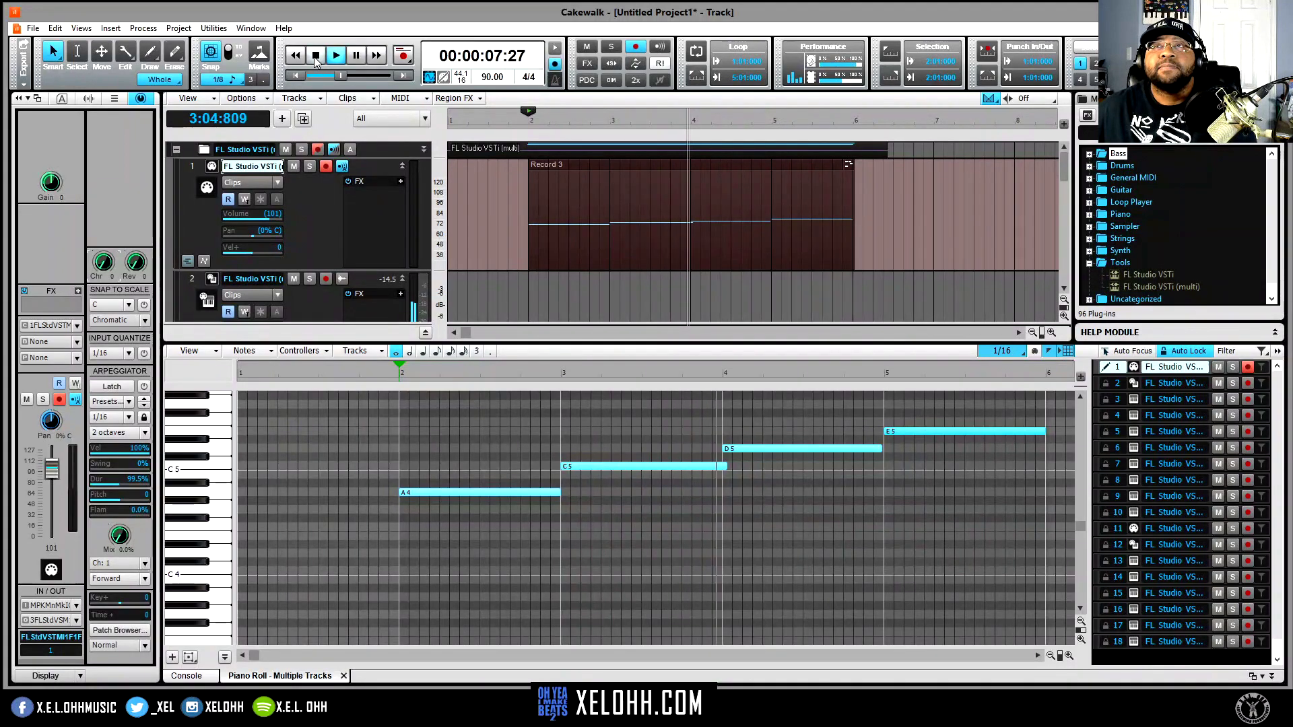
left_click(315, 59)
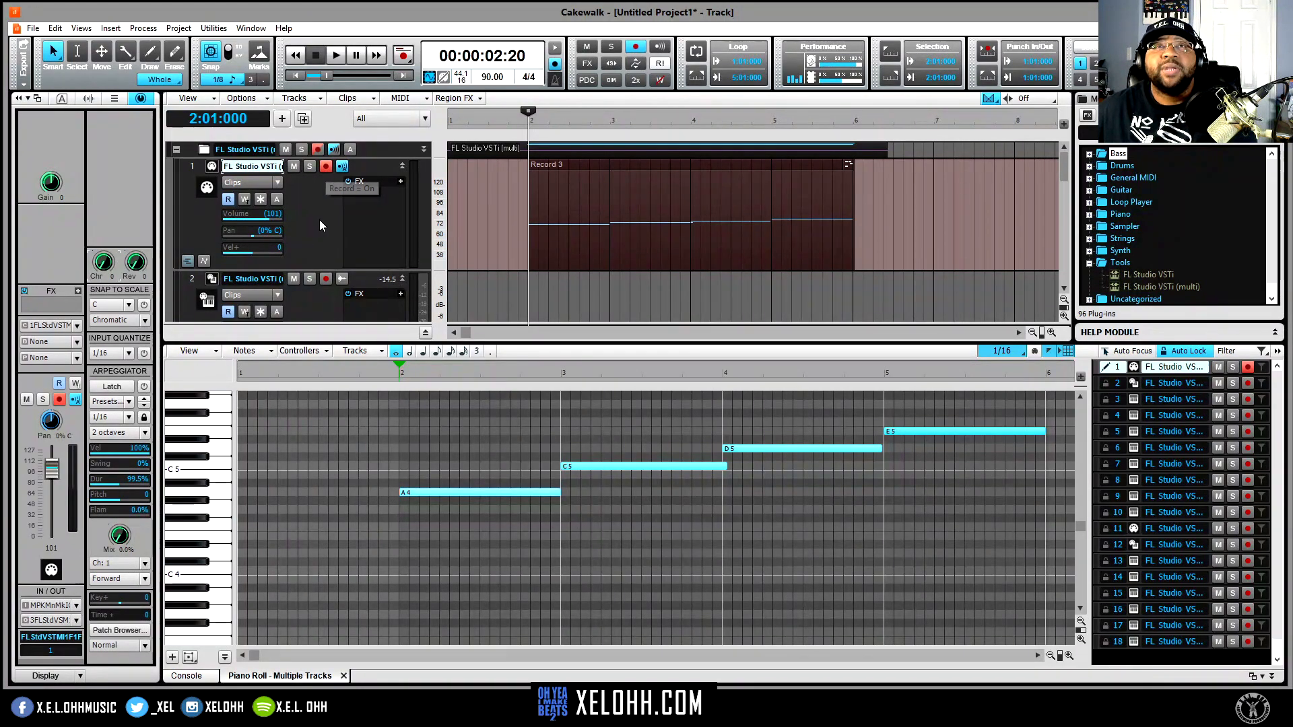
Arm audio track 2, disarm MIDI track 1, and record the FLEX output as audio from bar 2 to just past bar 6
scroll(319, 219, "down", 1)
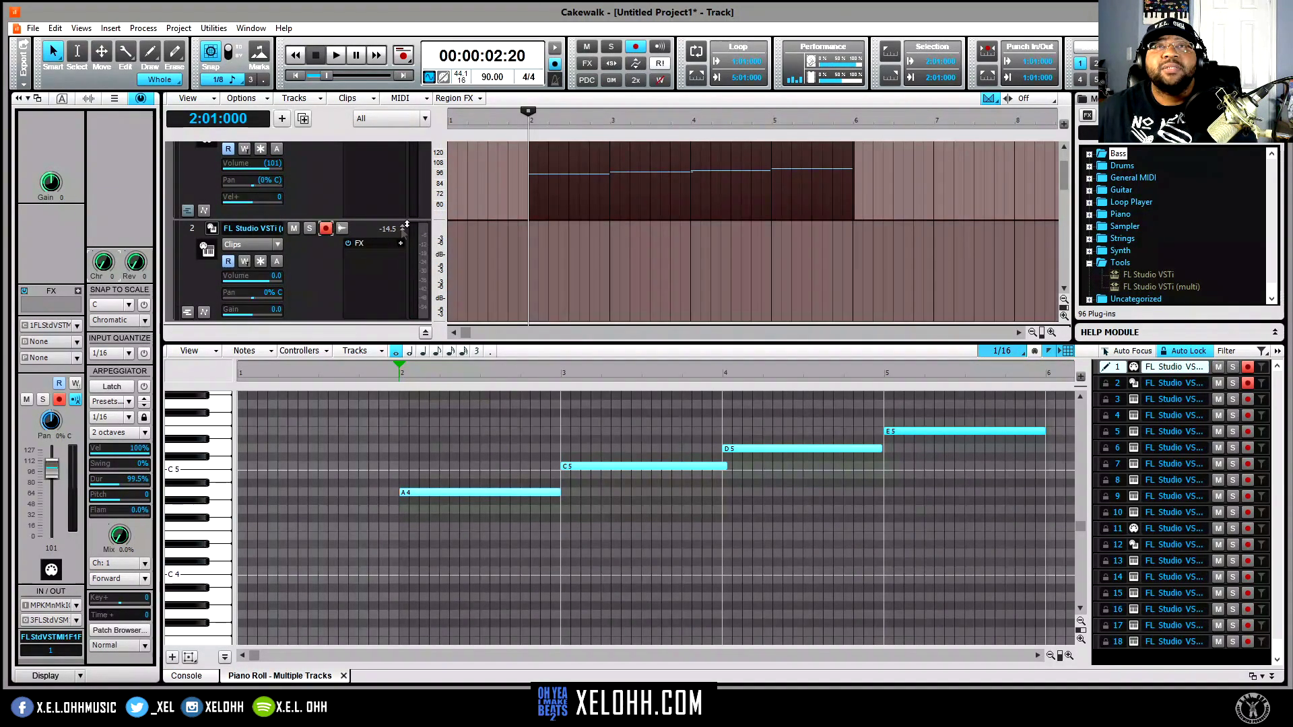
scroll(337, 212, "up", 1)
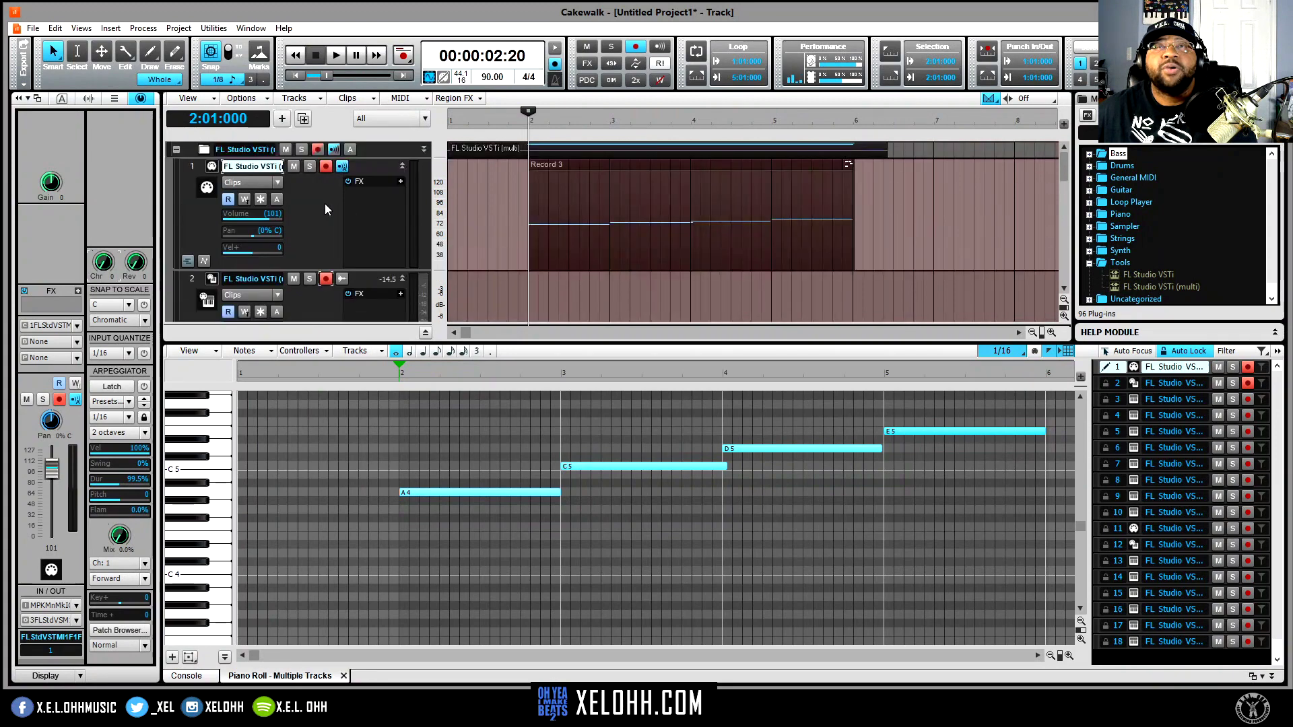
left_click(325, 166)
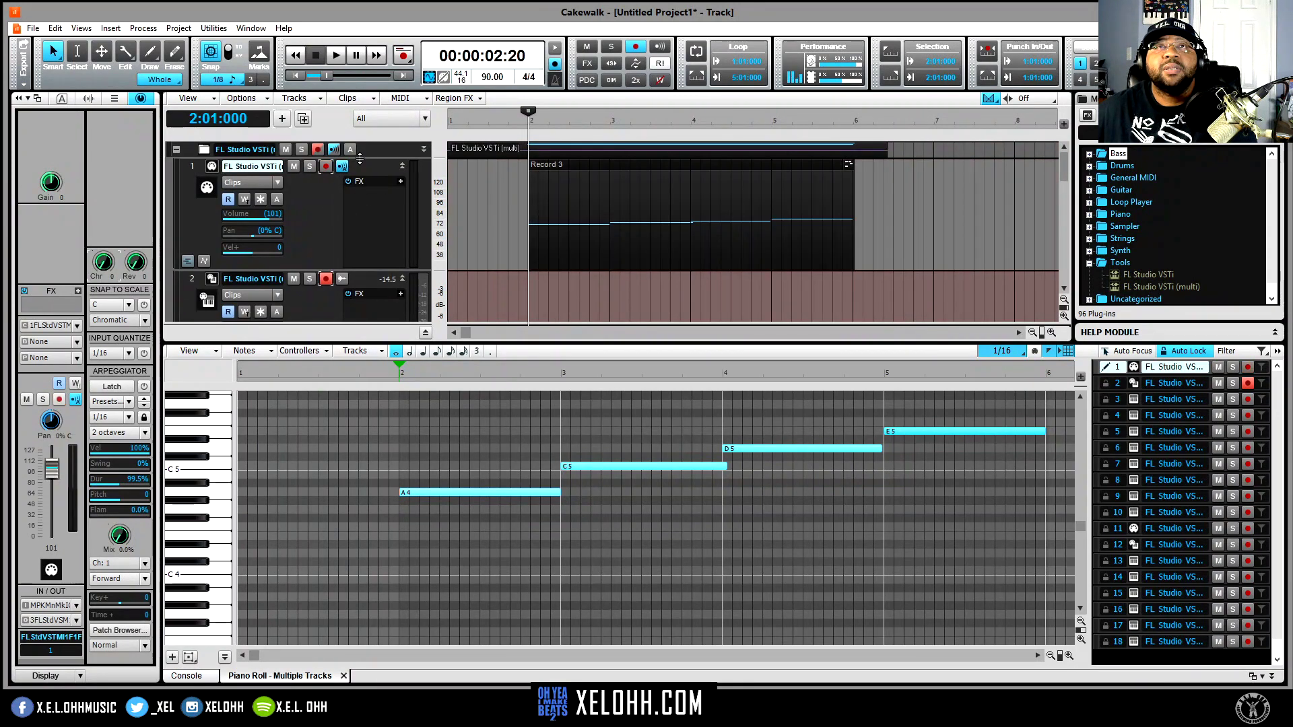
left_click(404, 57)
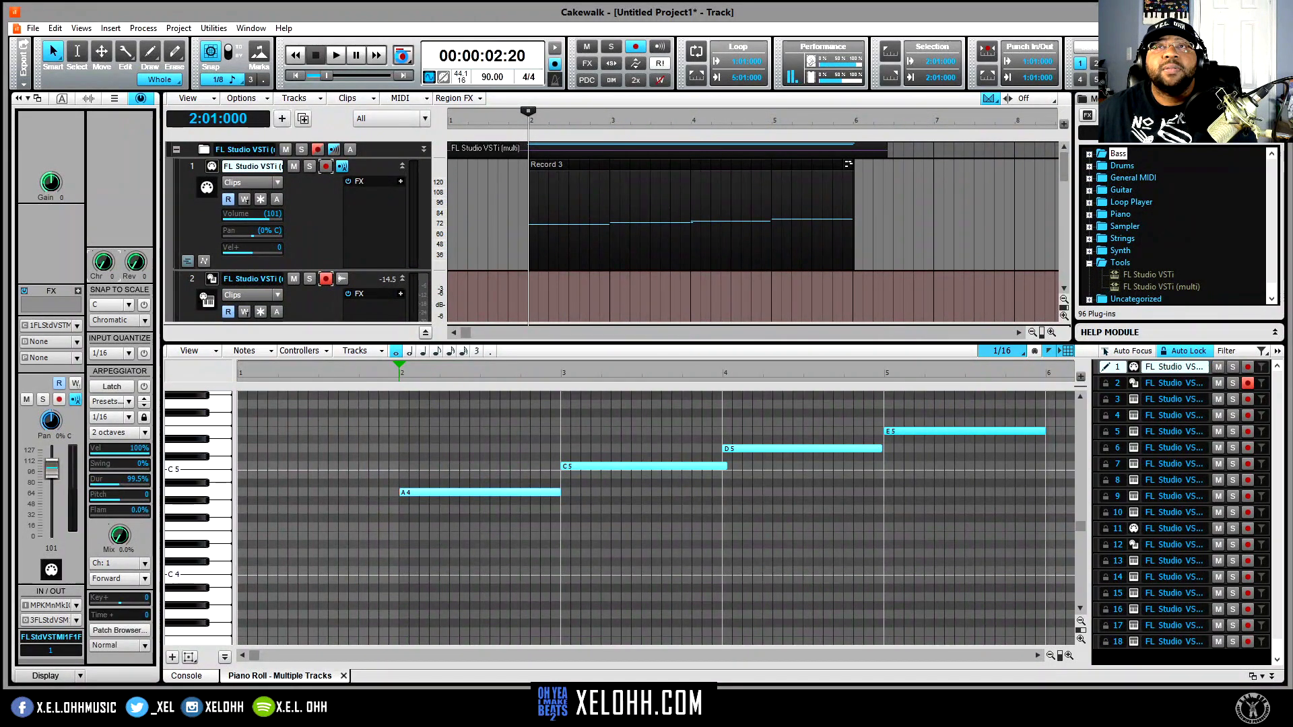
left_click(403, 57)
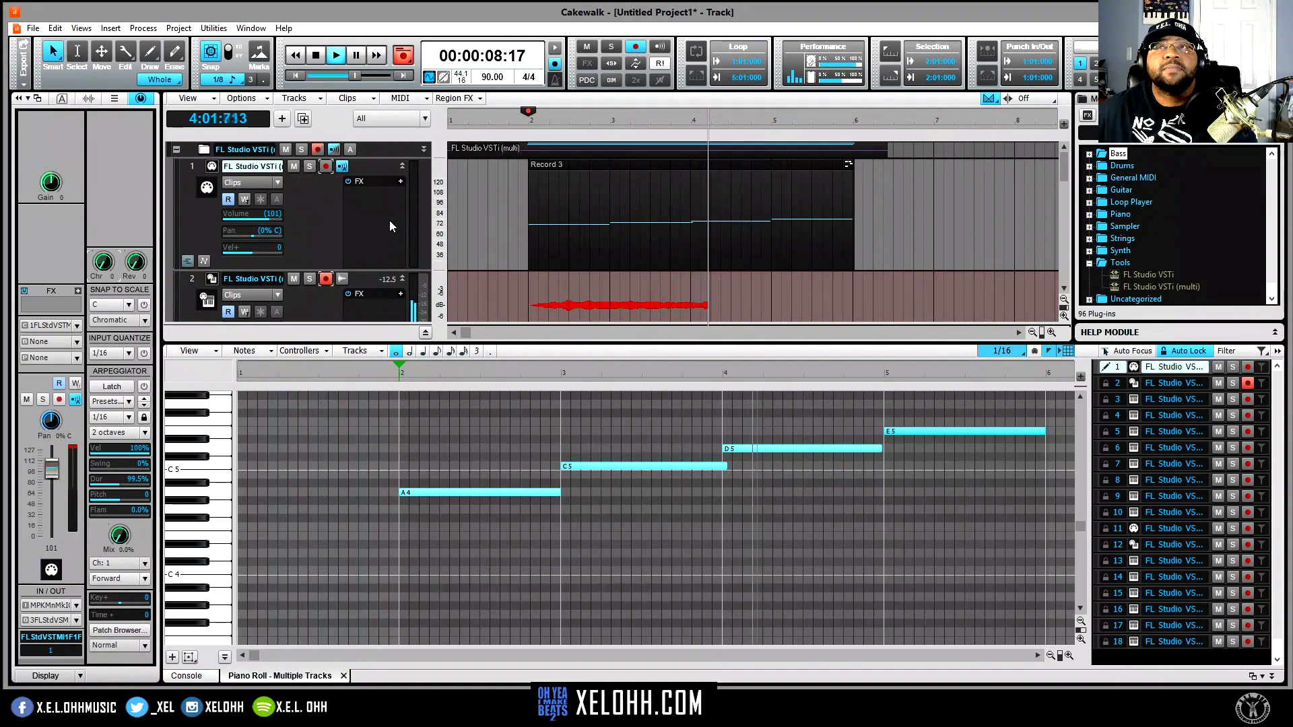
left_click(316, 56)
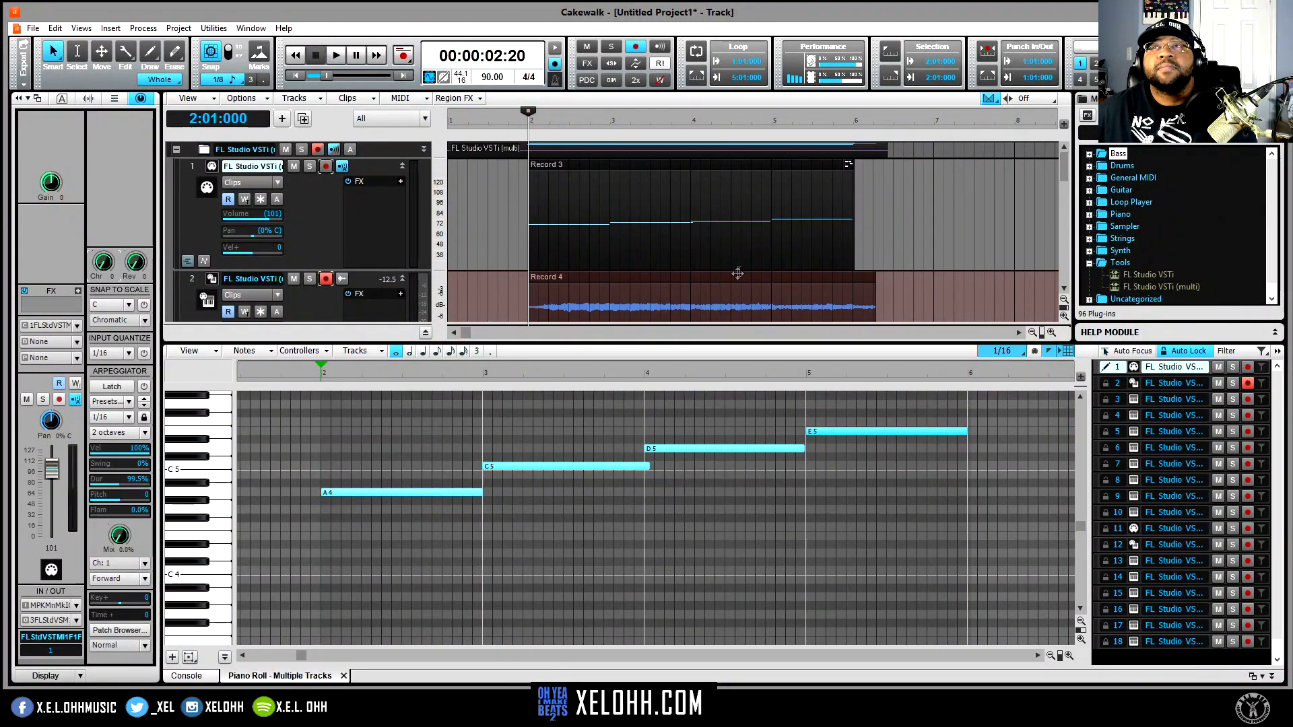
scroll(856, 296, "down", 2)
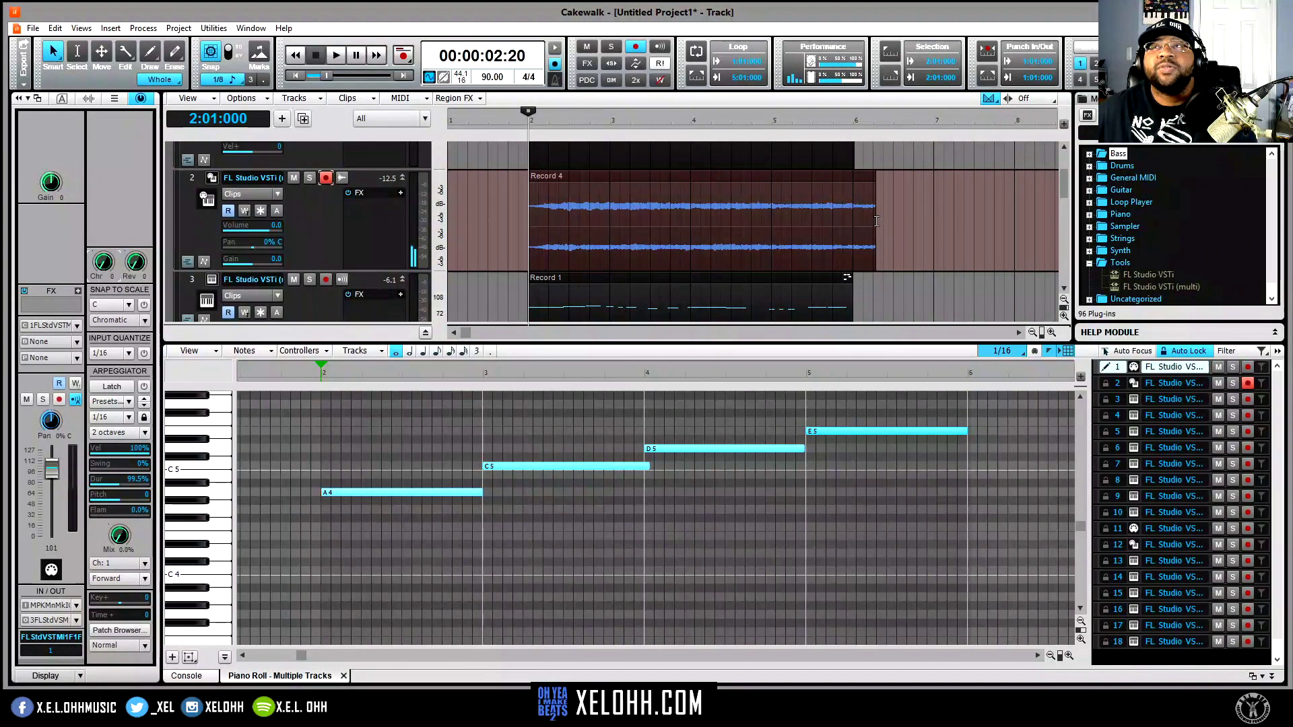
Trim the end of track 2's Record 4 audio clip back to bar 6 and disarm the track
left_click_drag(874, 221, 852, 219)
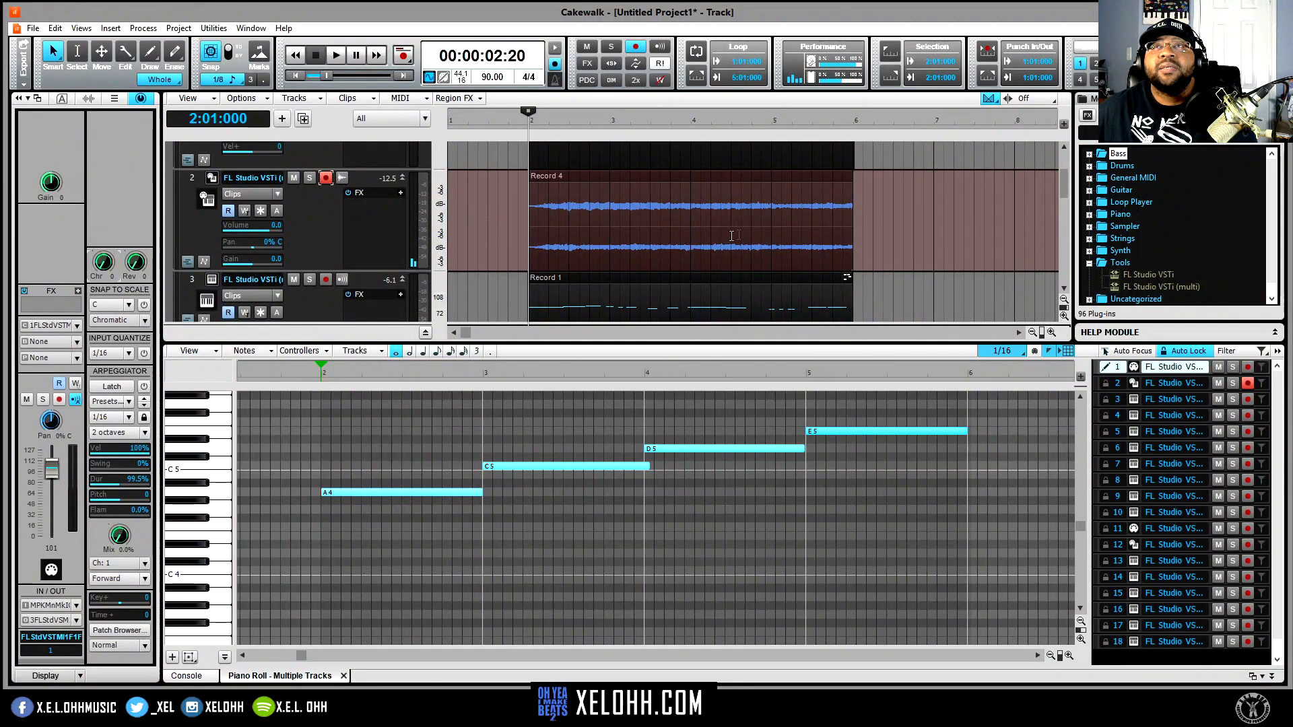
left_click(325, 178)
Mute MIDI track 1, solo audio track 2, and play the recorded audio from bar 2 before stopping playback
scroll(679, 217, "up", 3)
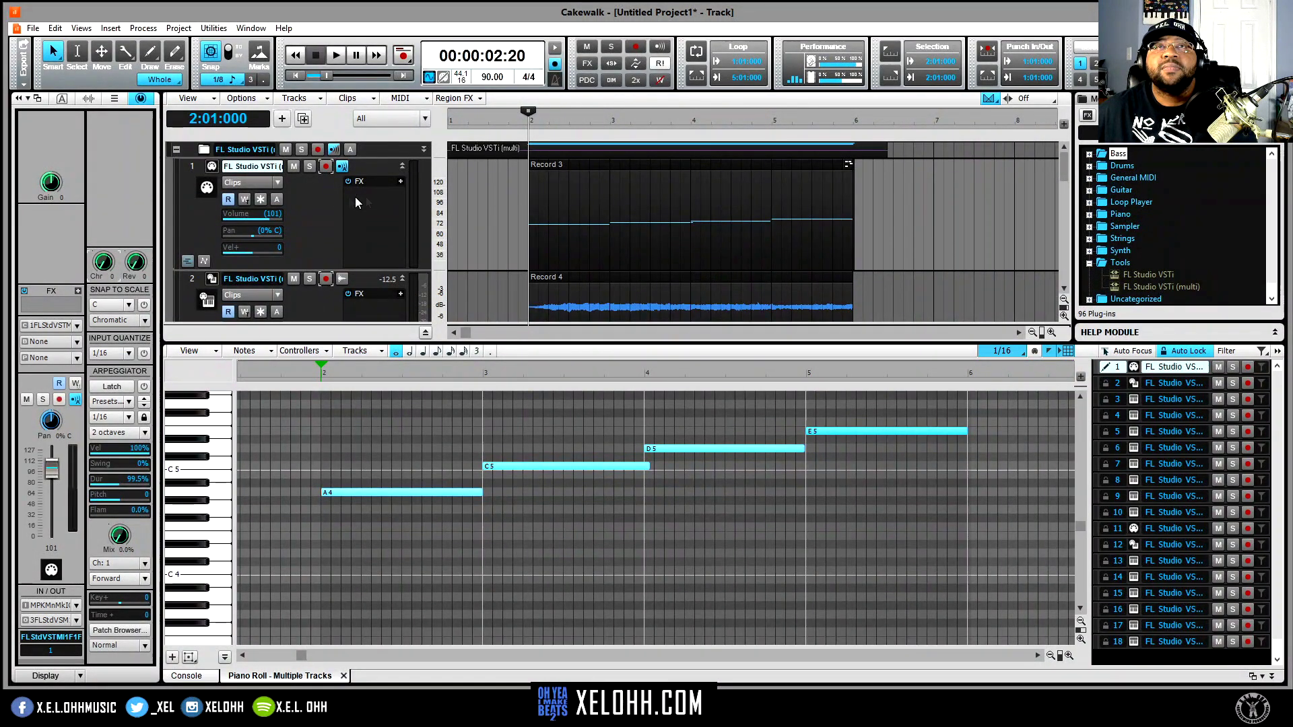
left_click(293, 167)
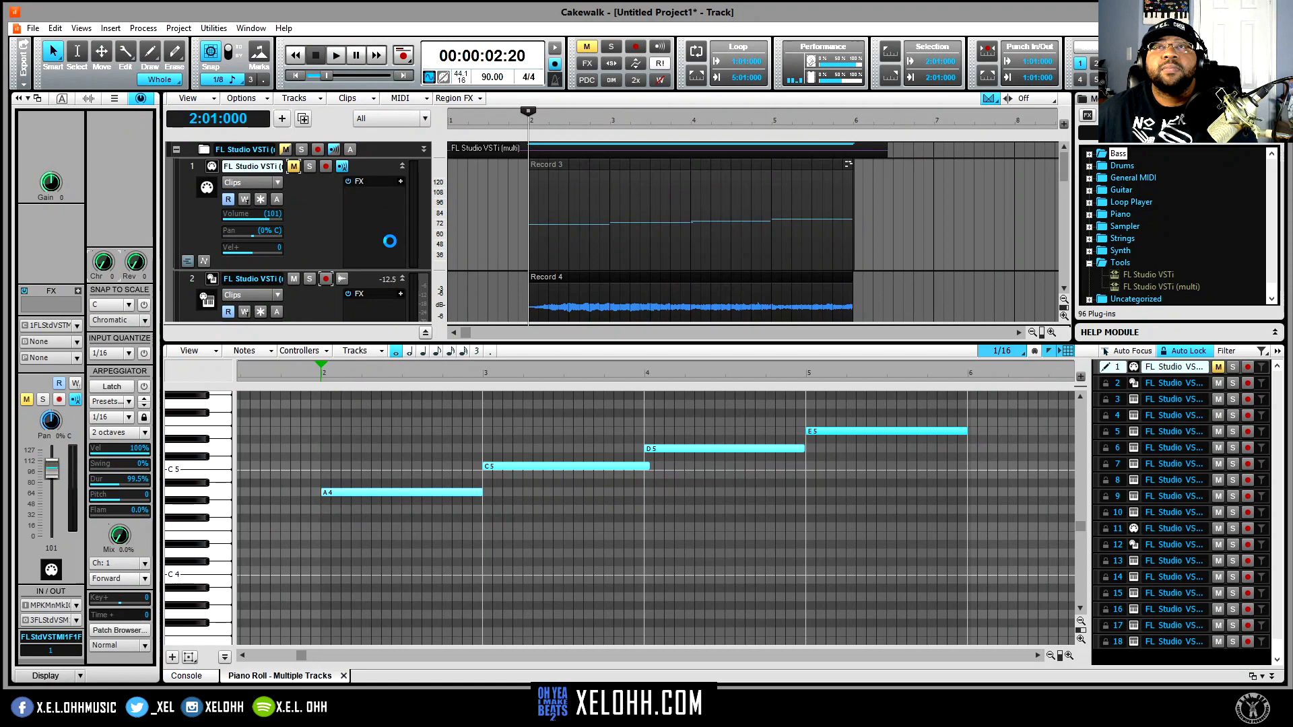
left_click(309, 279)
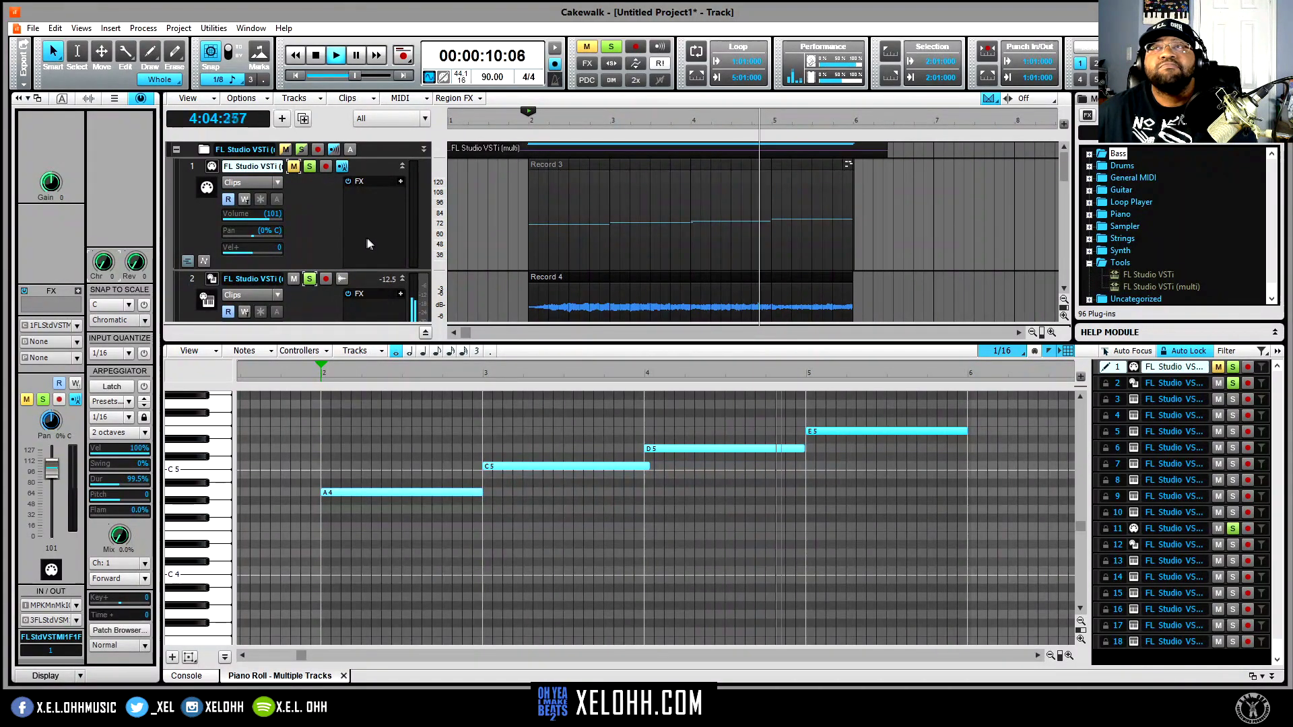
left_click(316, 58)
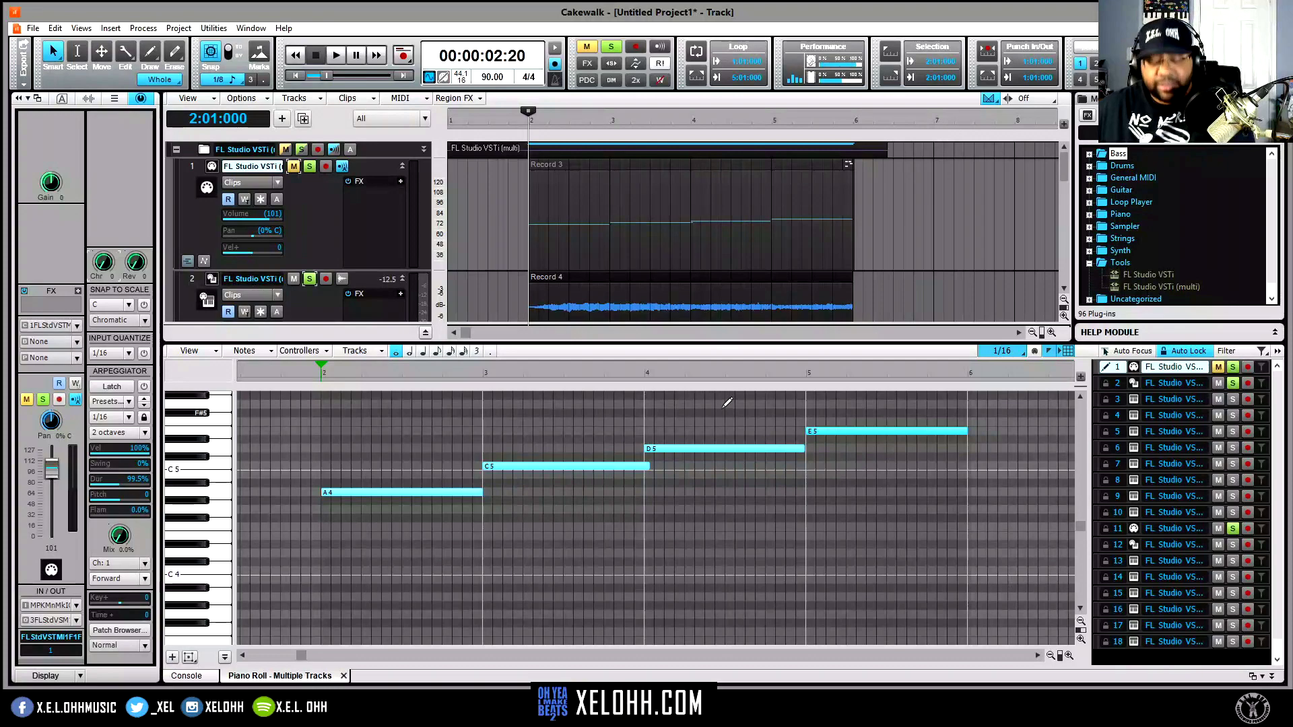
Hide the Piano Roll, collapse tracks 1 to 3 to minimum height, and reduce the height of track 12
key("d")
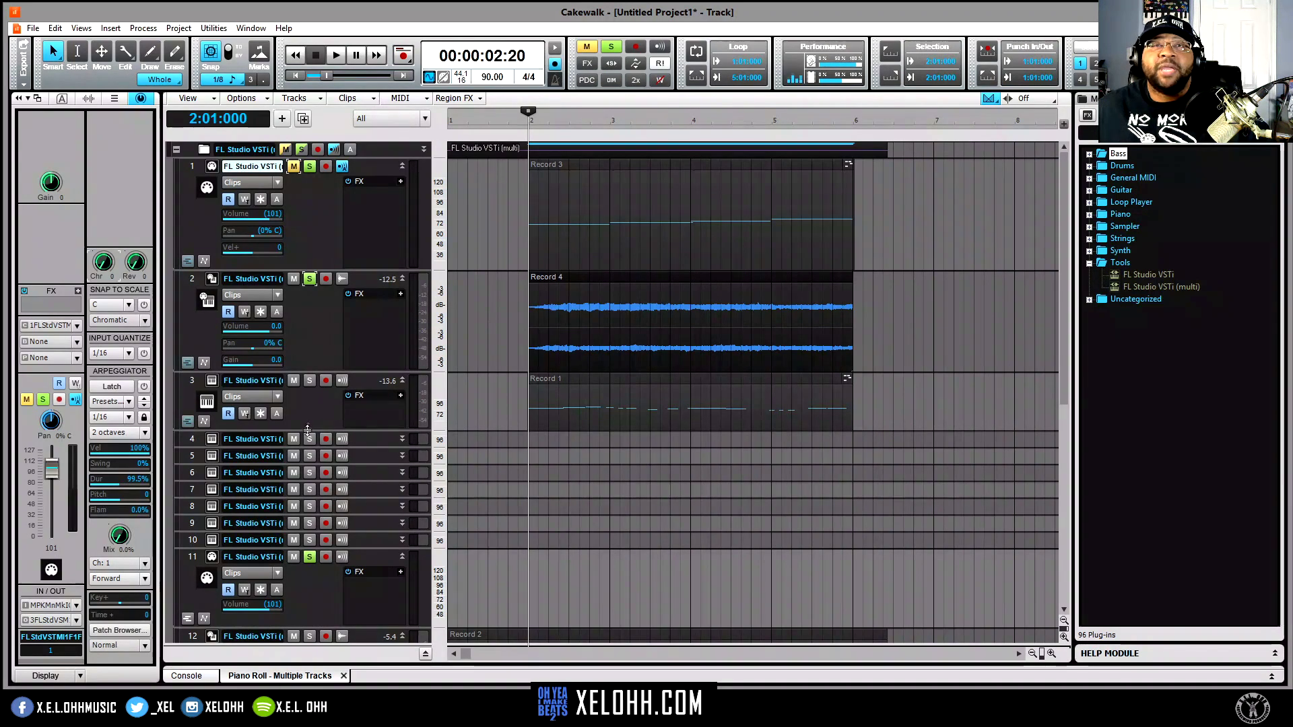
left_click_drag(307, 429, 334, 177)
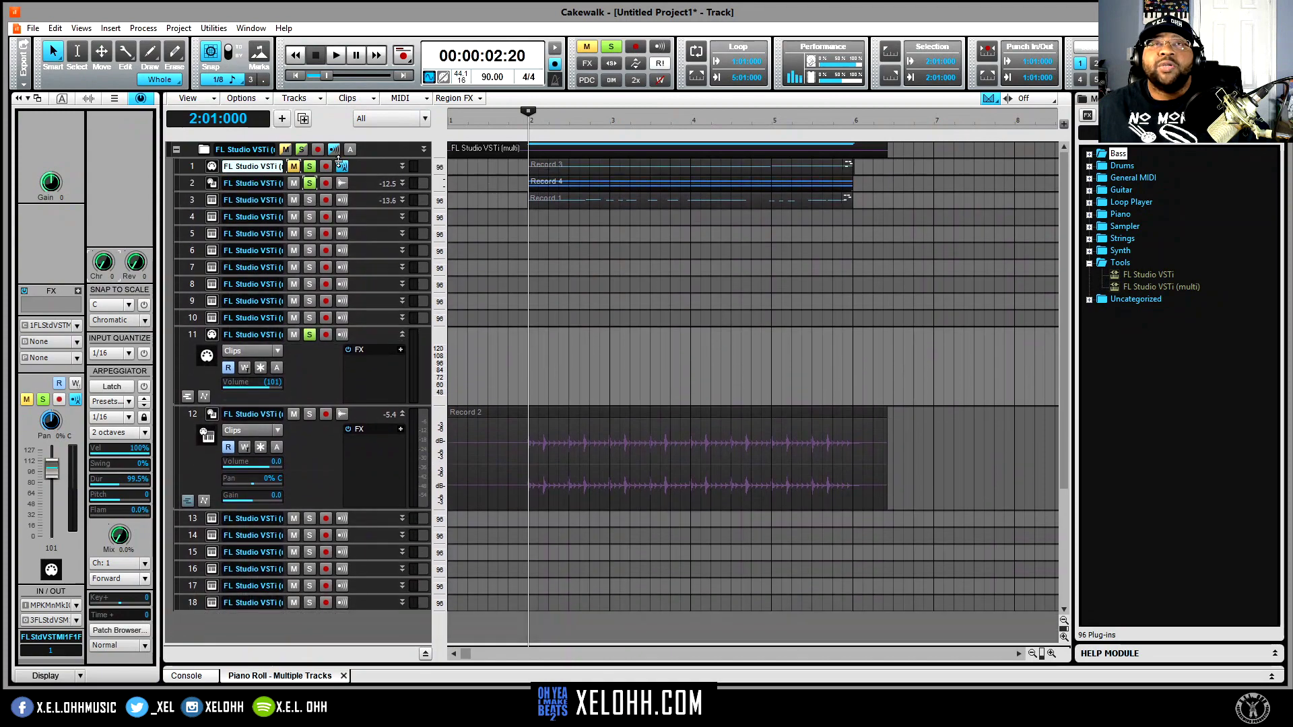
left_click(311, 518)
left_click(310, 520)
left_click_drag(327, 508, 338, 466)
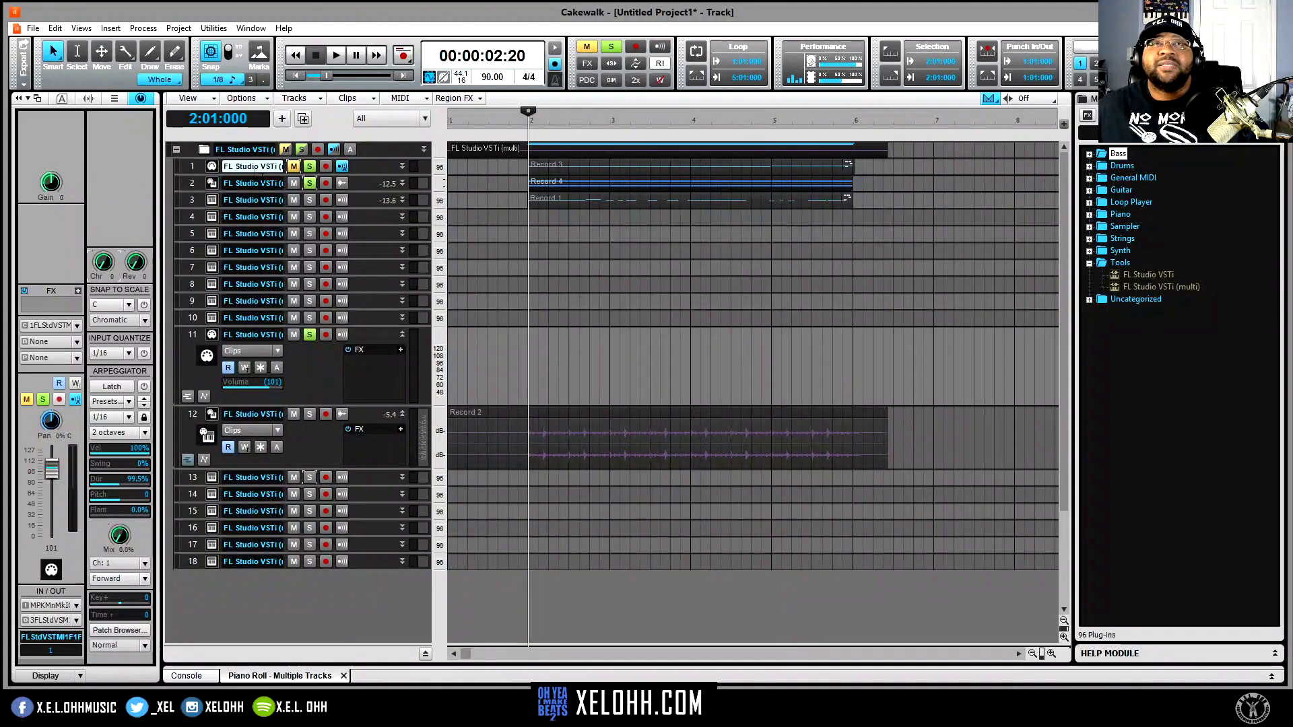
Open FL Studio from track 1's instrument, close FLEX to view the channel rack, and close the FL Studio and plugin windows
left_click(210, 166)
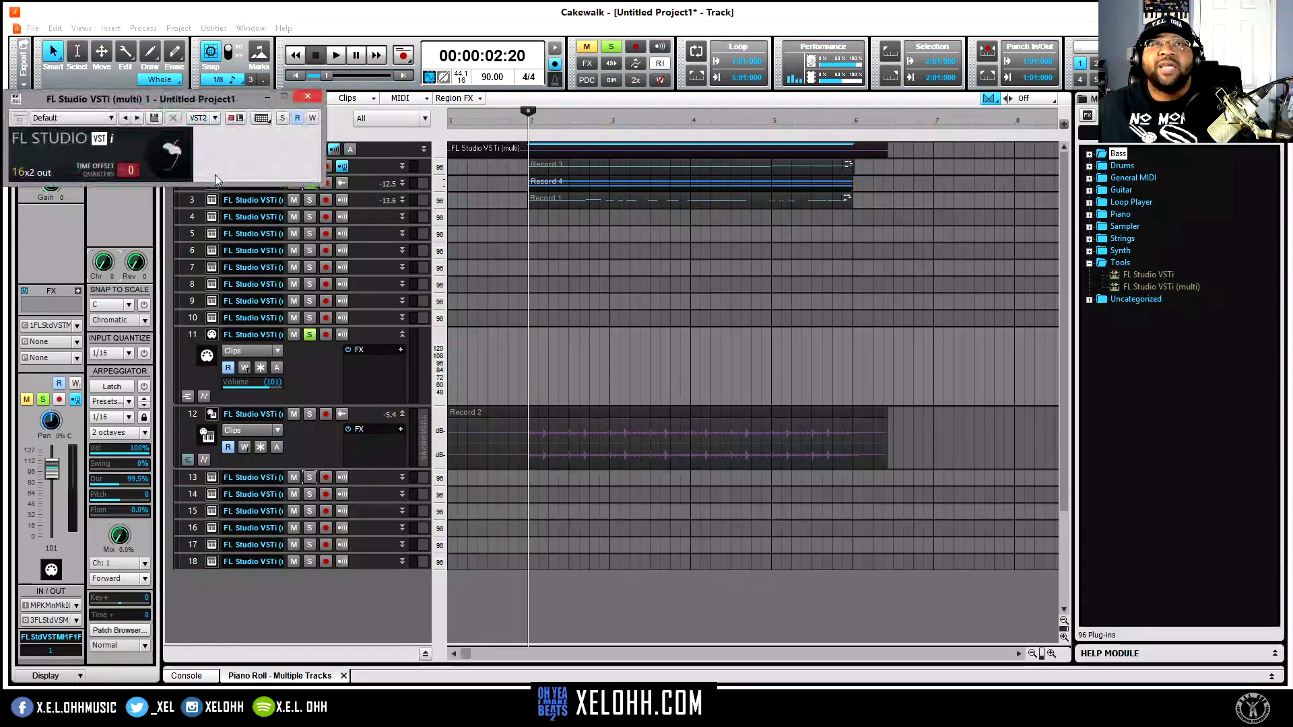
left_click(172, 153)
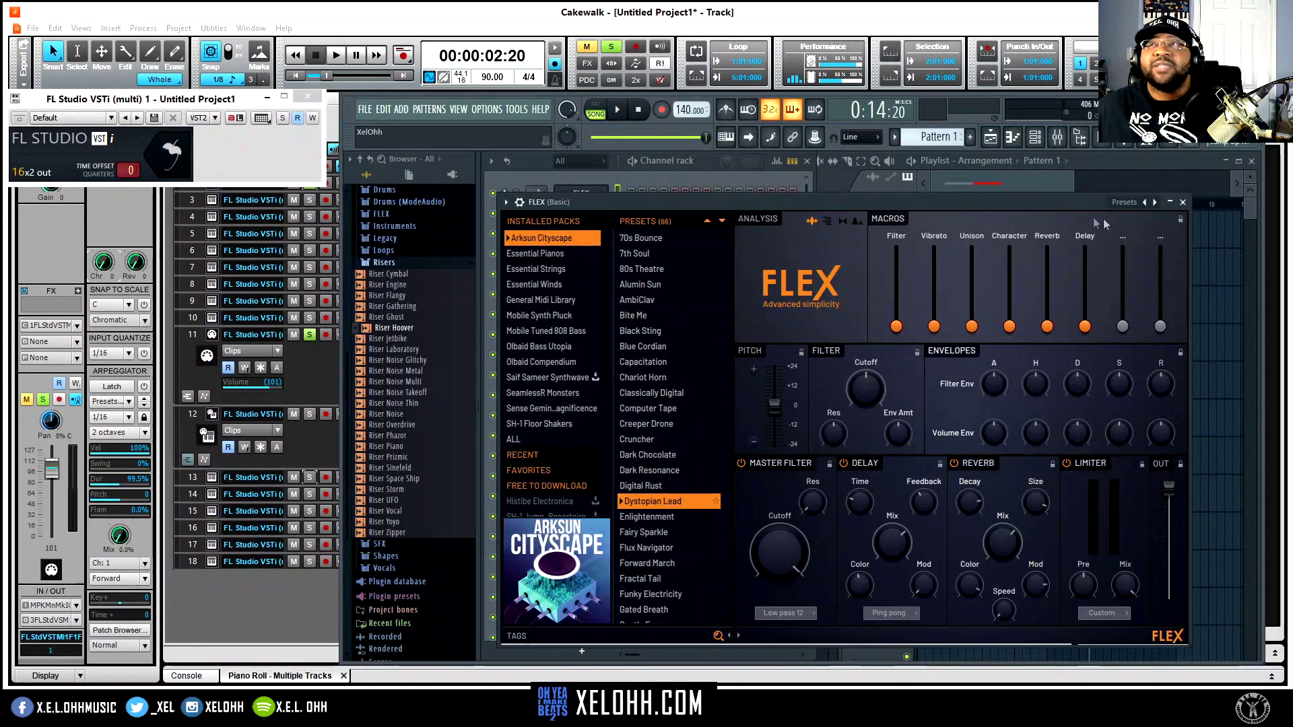
left_click(1183, 202)
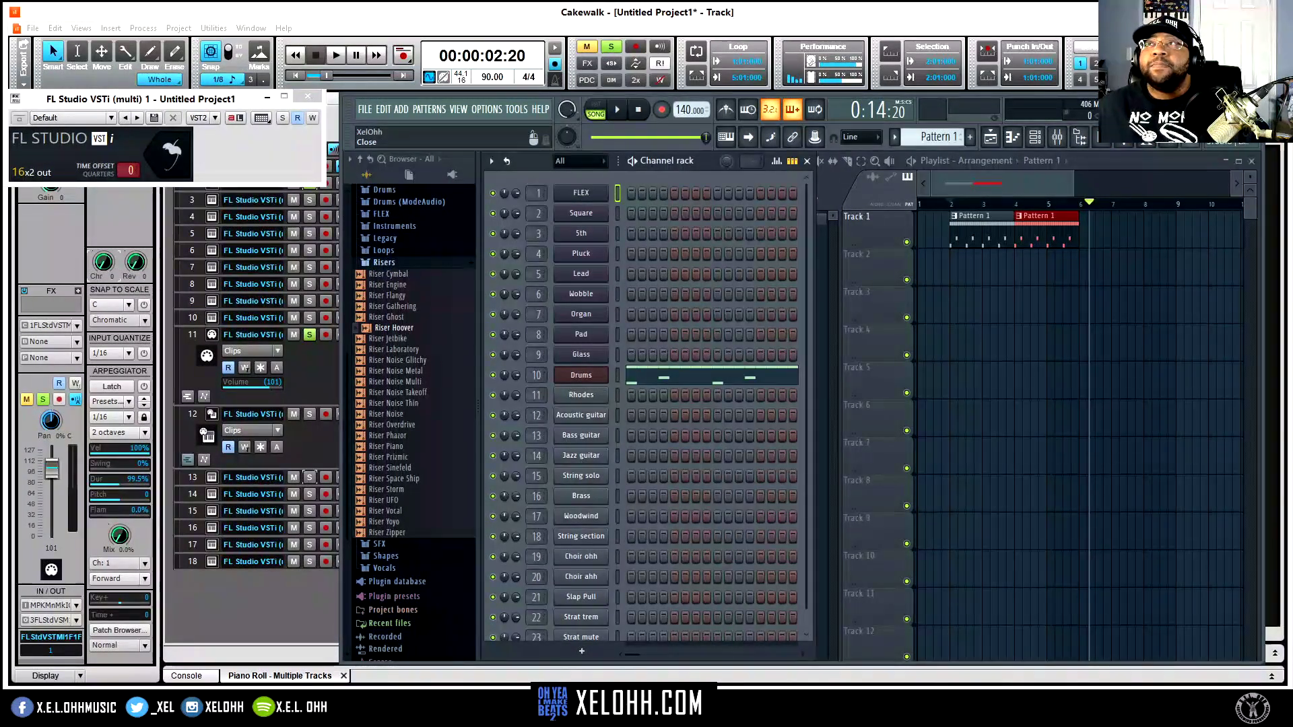
left_click(314, 99)
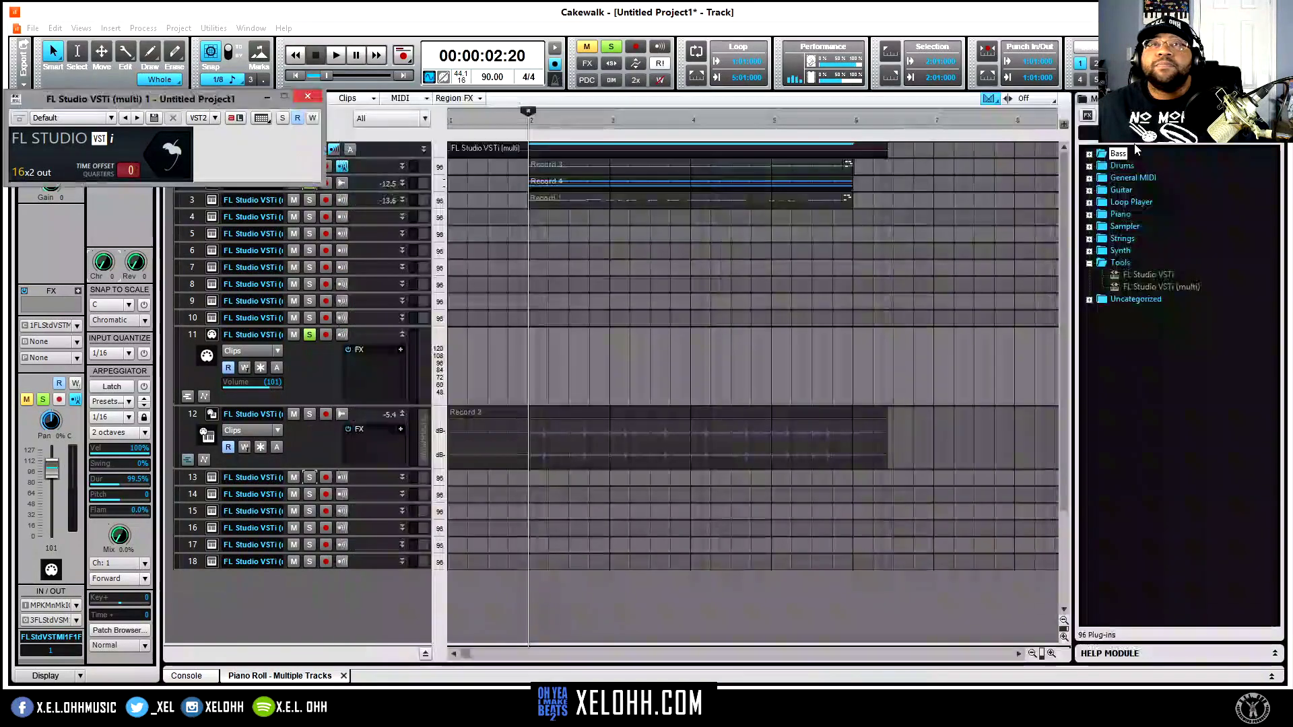
left_click(307, 99)
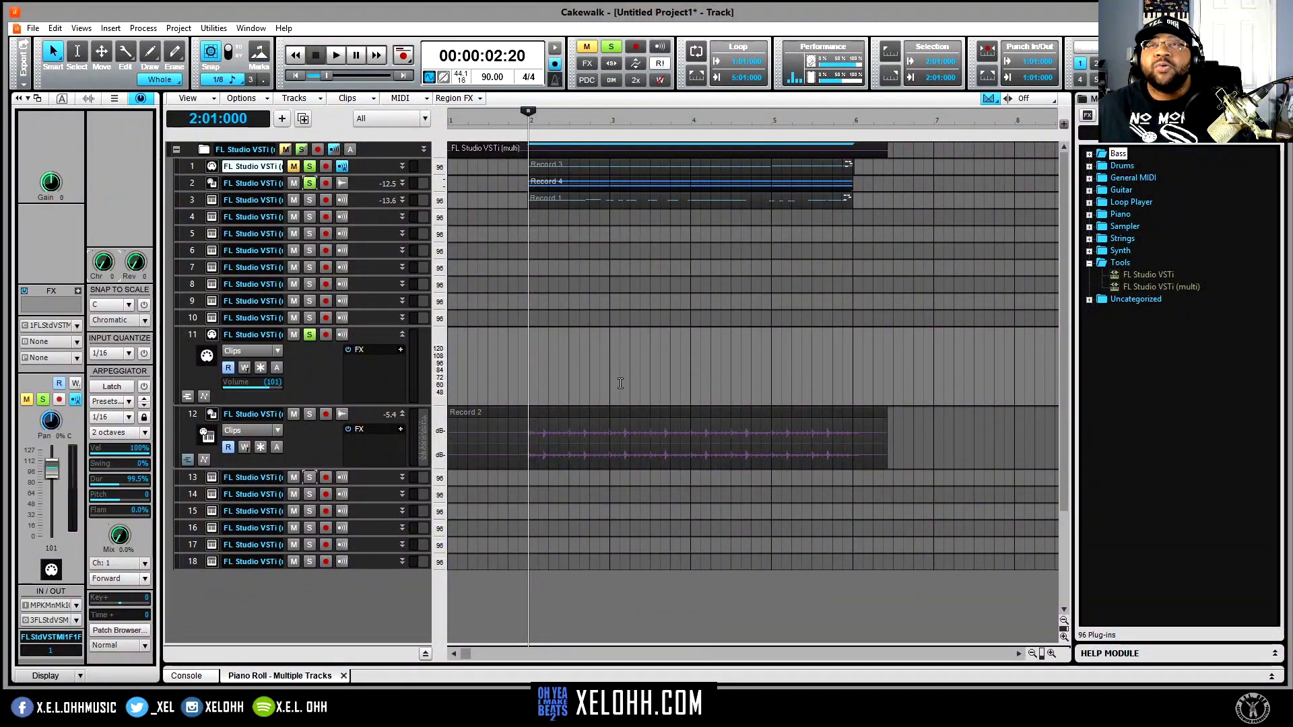